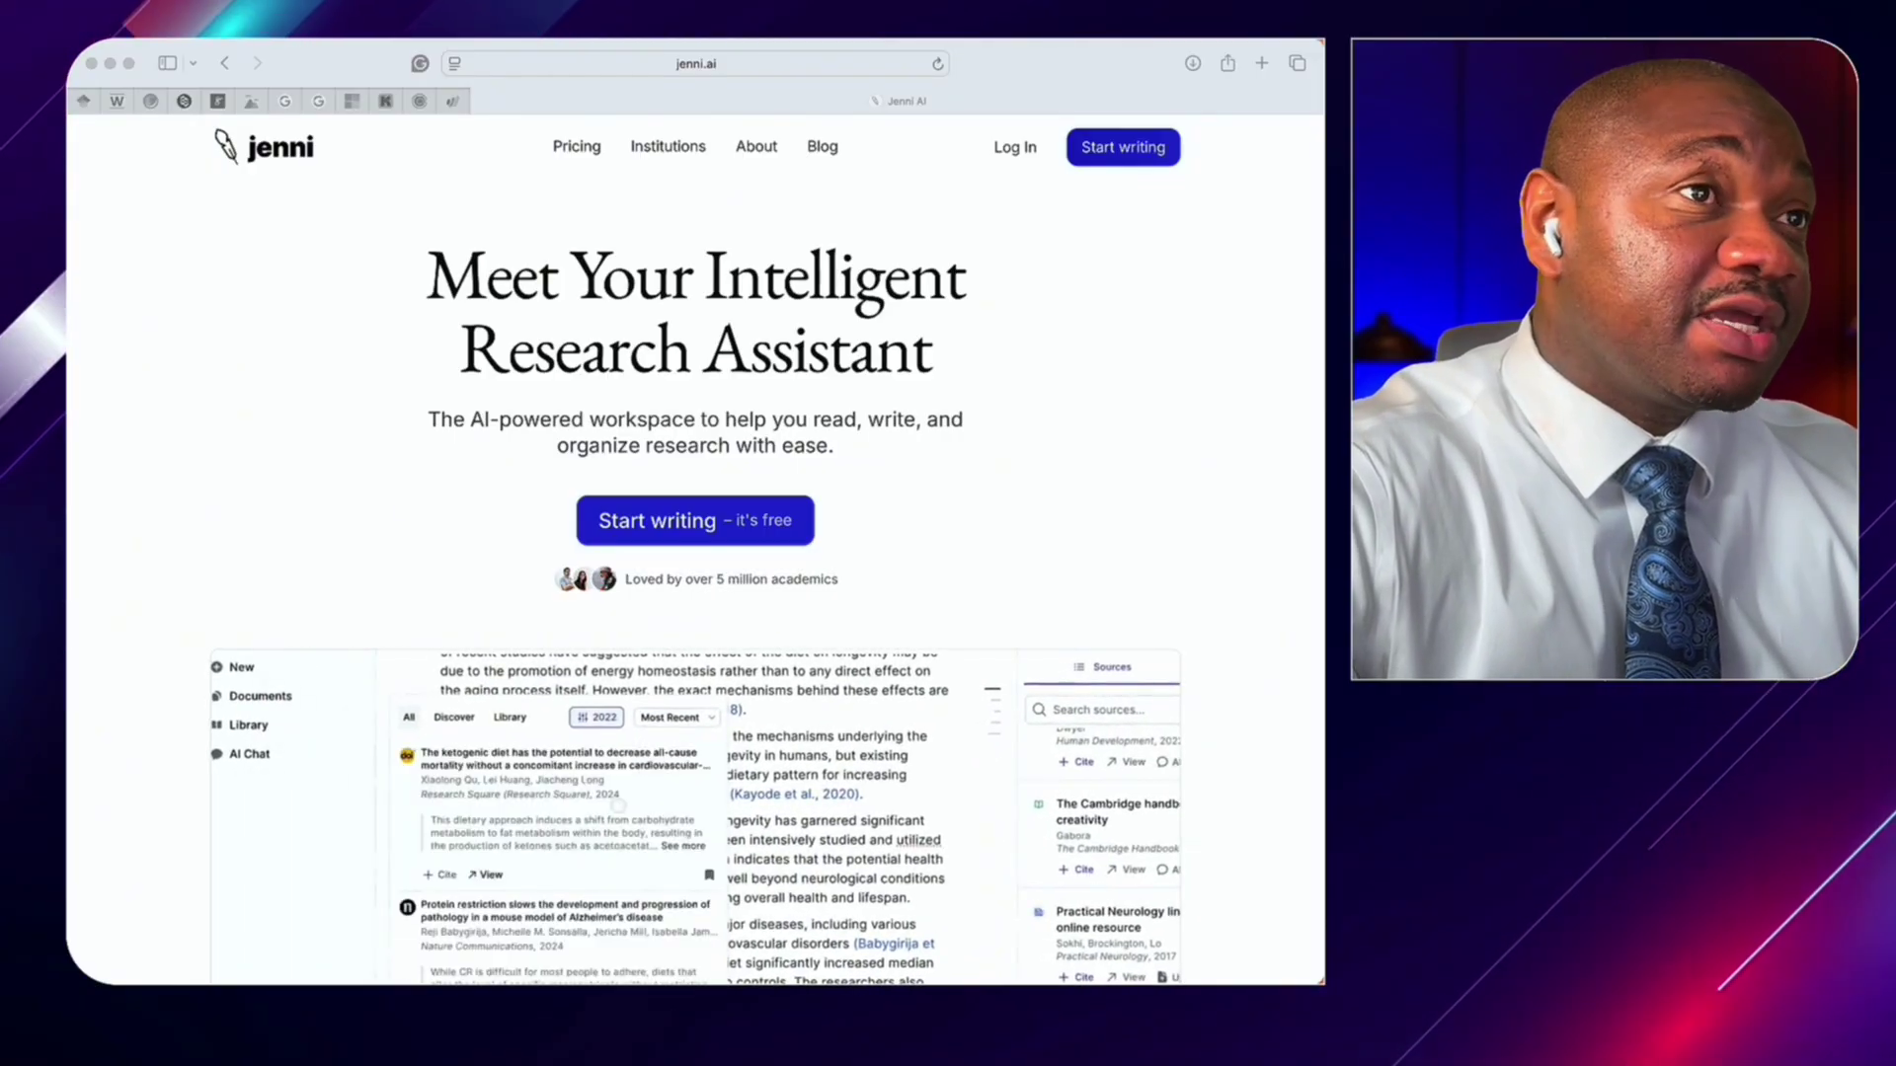
Step: Scroll down the page, then switch to the Jenni AI window with the Untitled document and APA settings
{"action": "scroll", "coordinate": [695, 552], "scroll_direction": "down", "scroll_amount": 10}
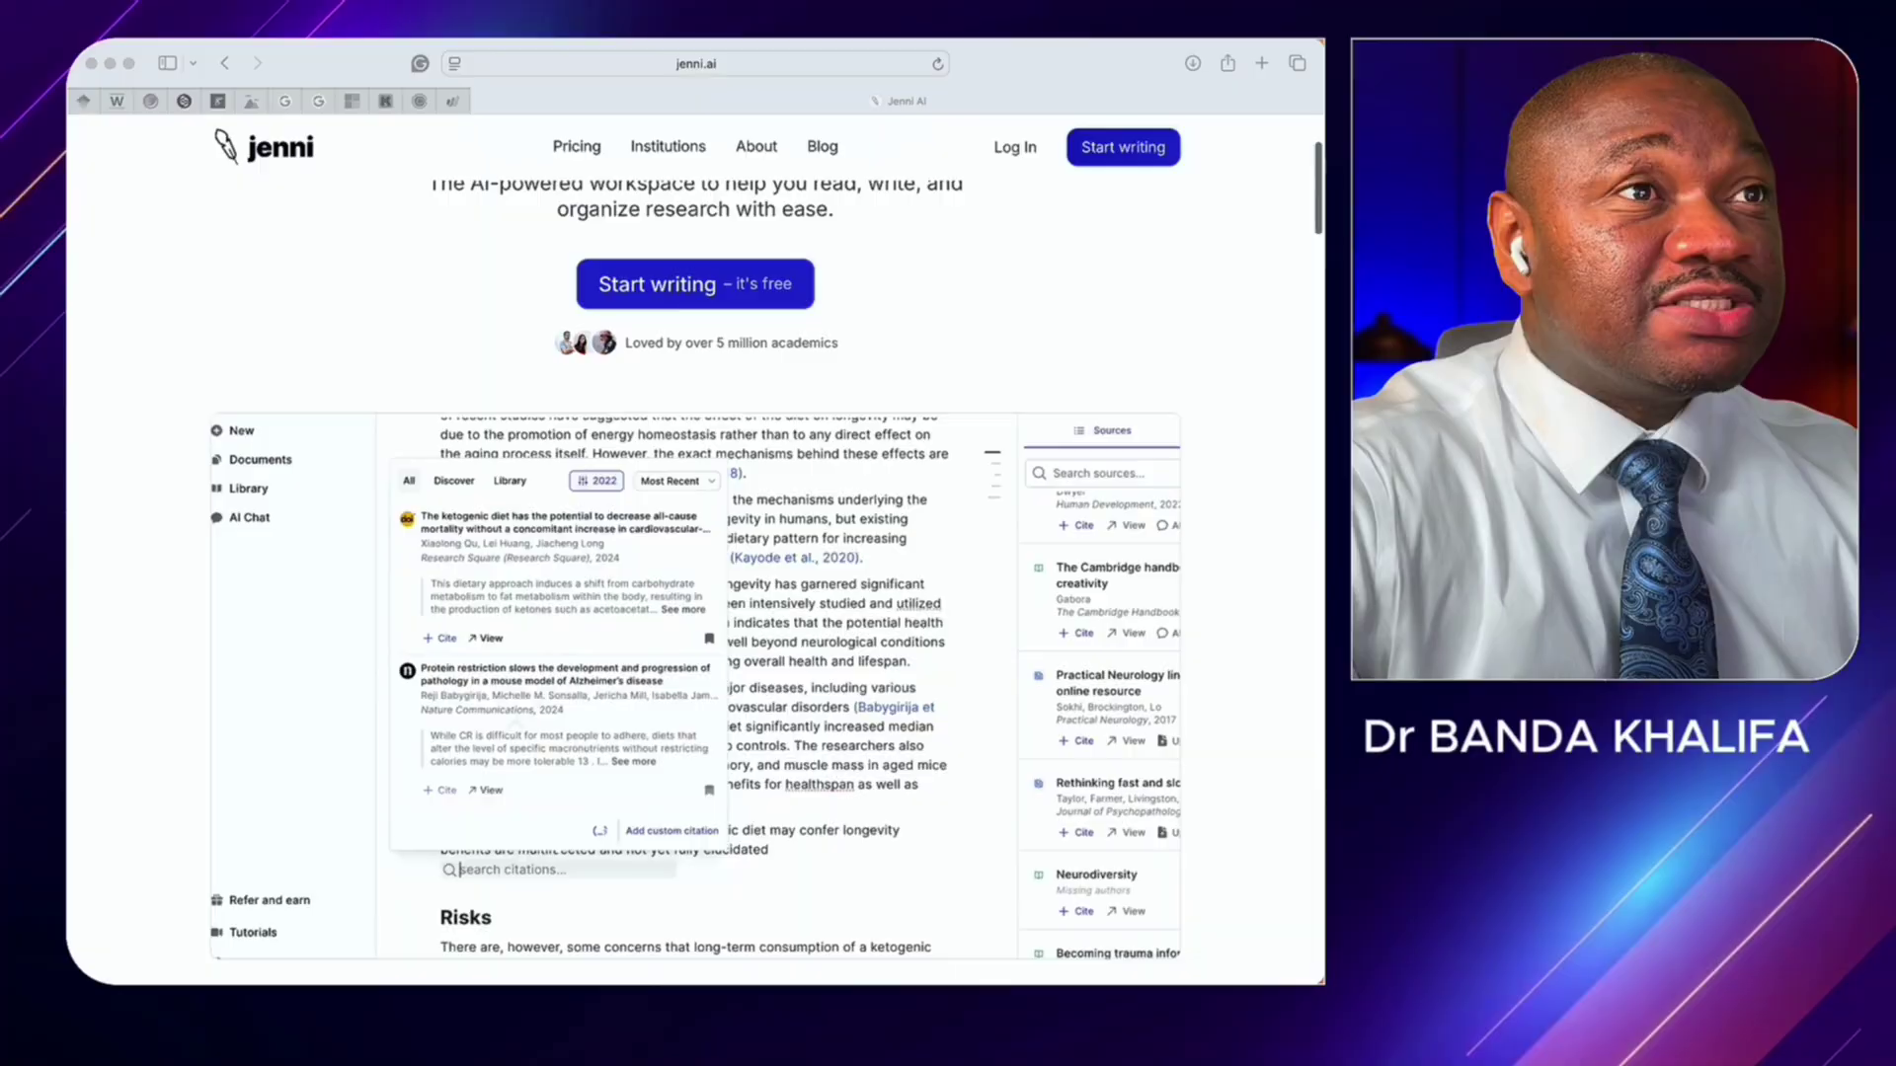
{"action": "scroll", "coordinate": [695, 553], "scroll_direction": "down", "scroll_amount": 6}
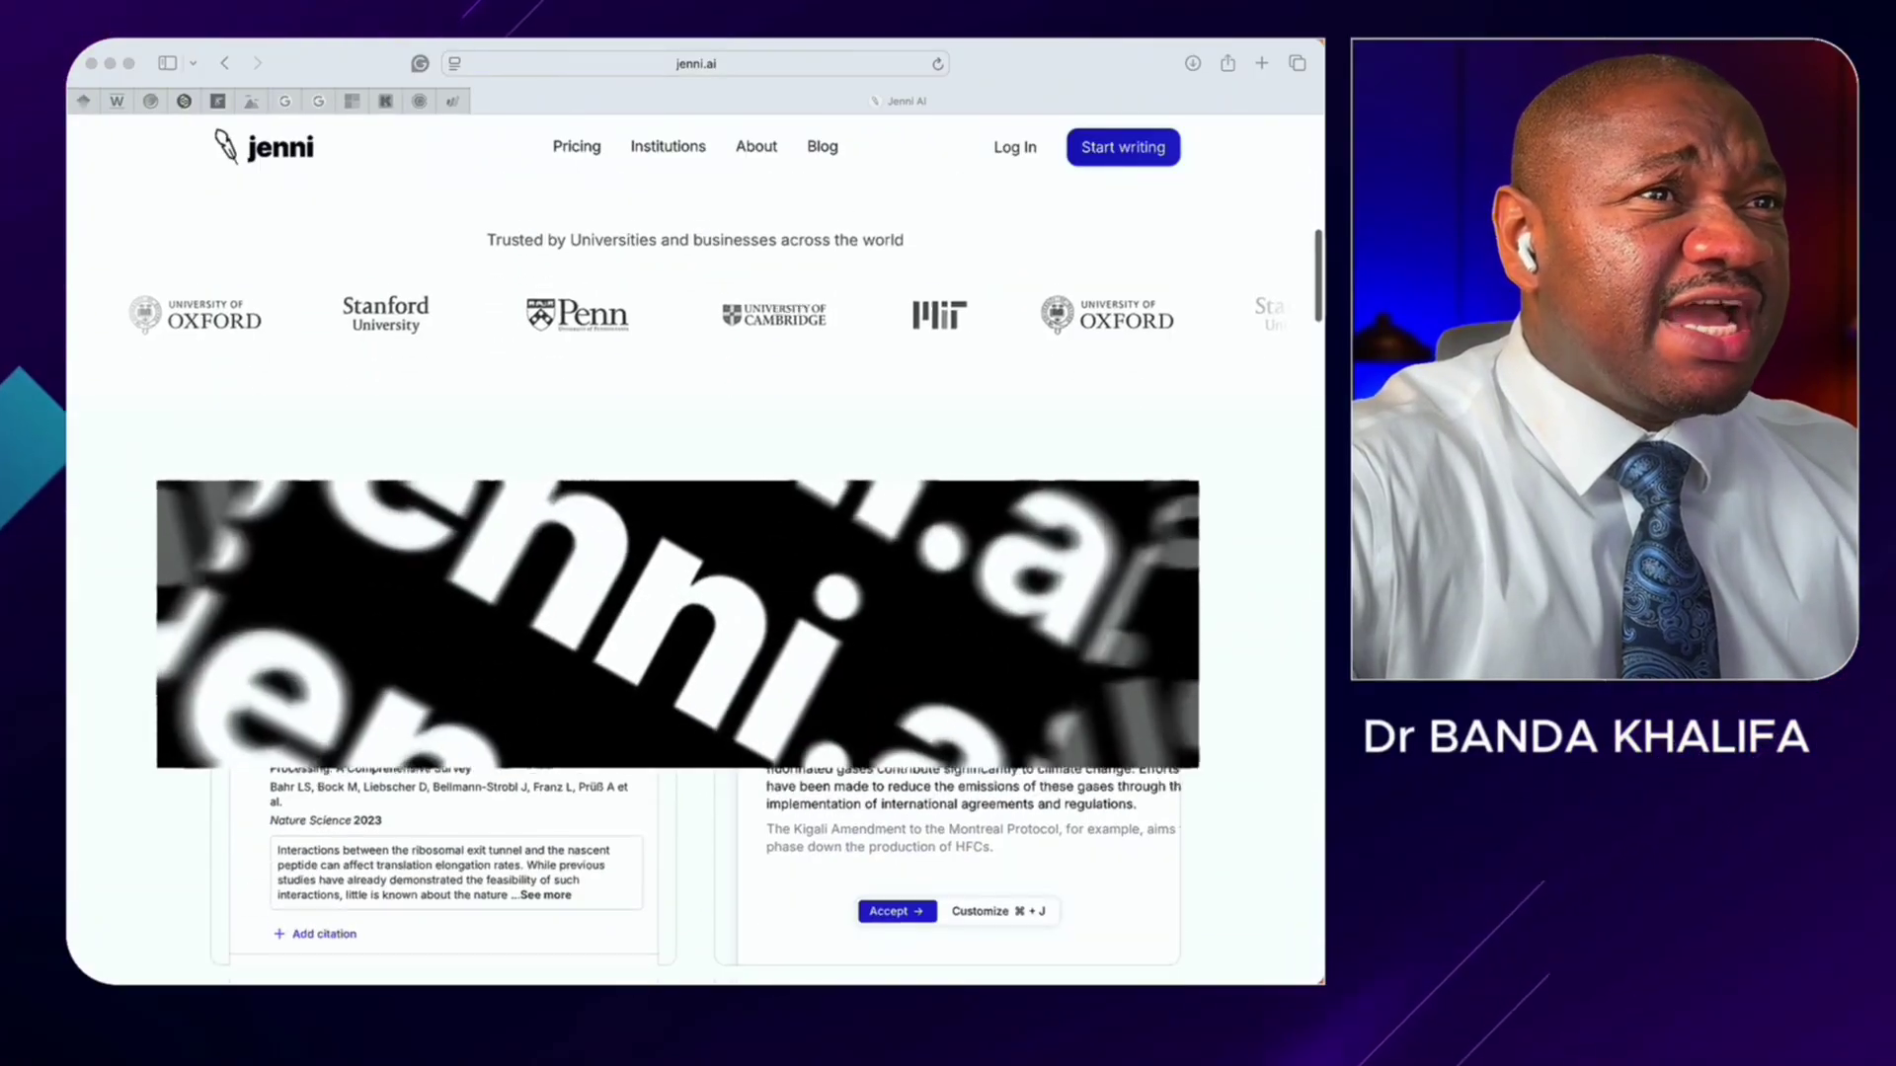
{"action": "scroll", "coordinate": [696, 553], "scroll_direction": "down", "scroll_amount": 2}
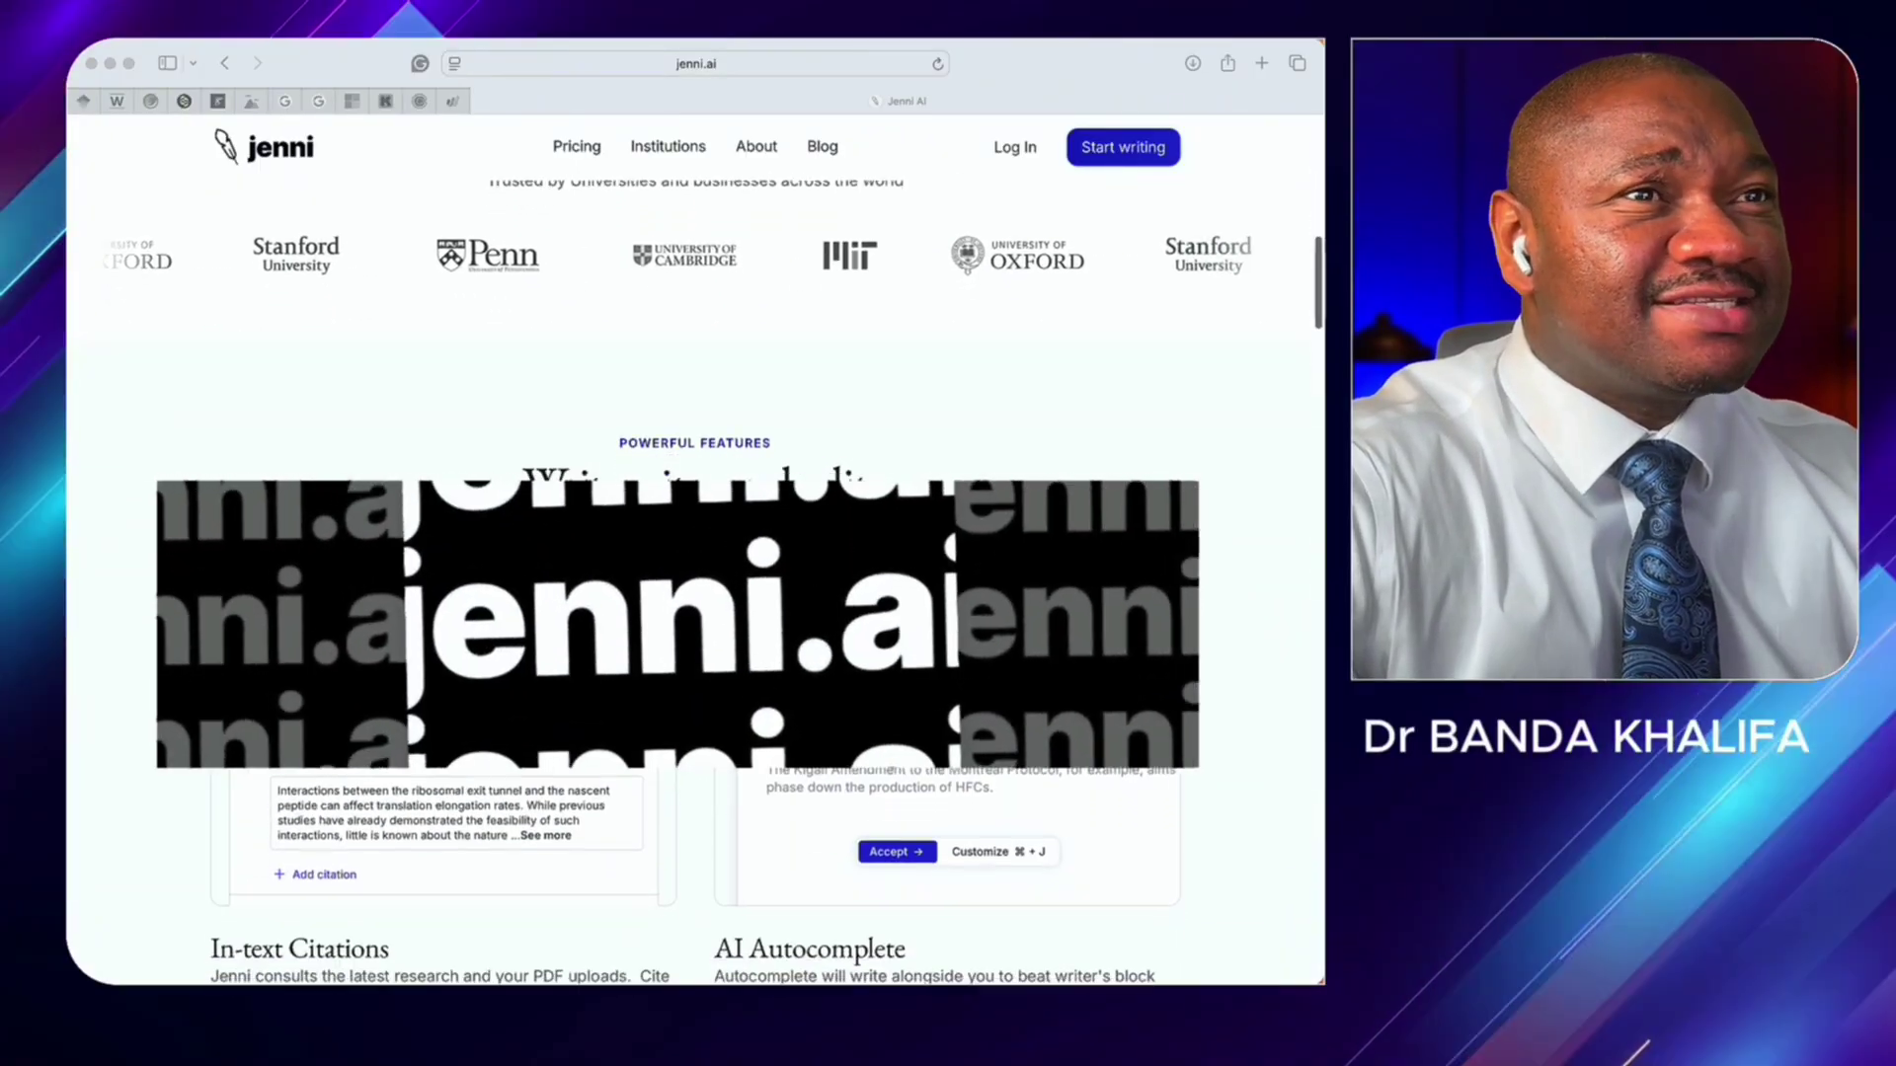
{"action": "scroll", "coordinate": [695, 553], "scroll_direction": "down", "scroll_amount": 8}
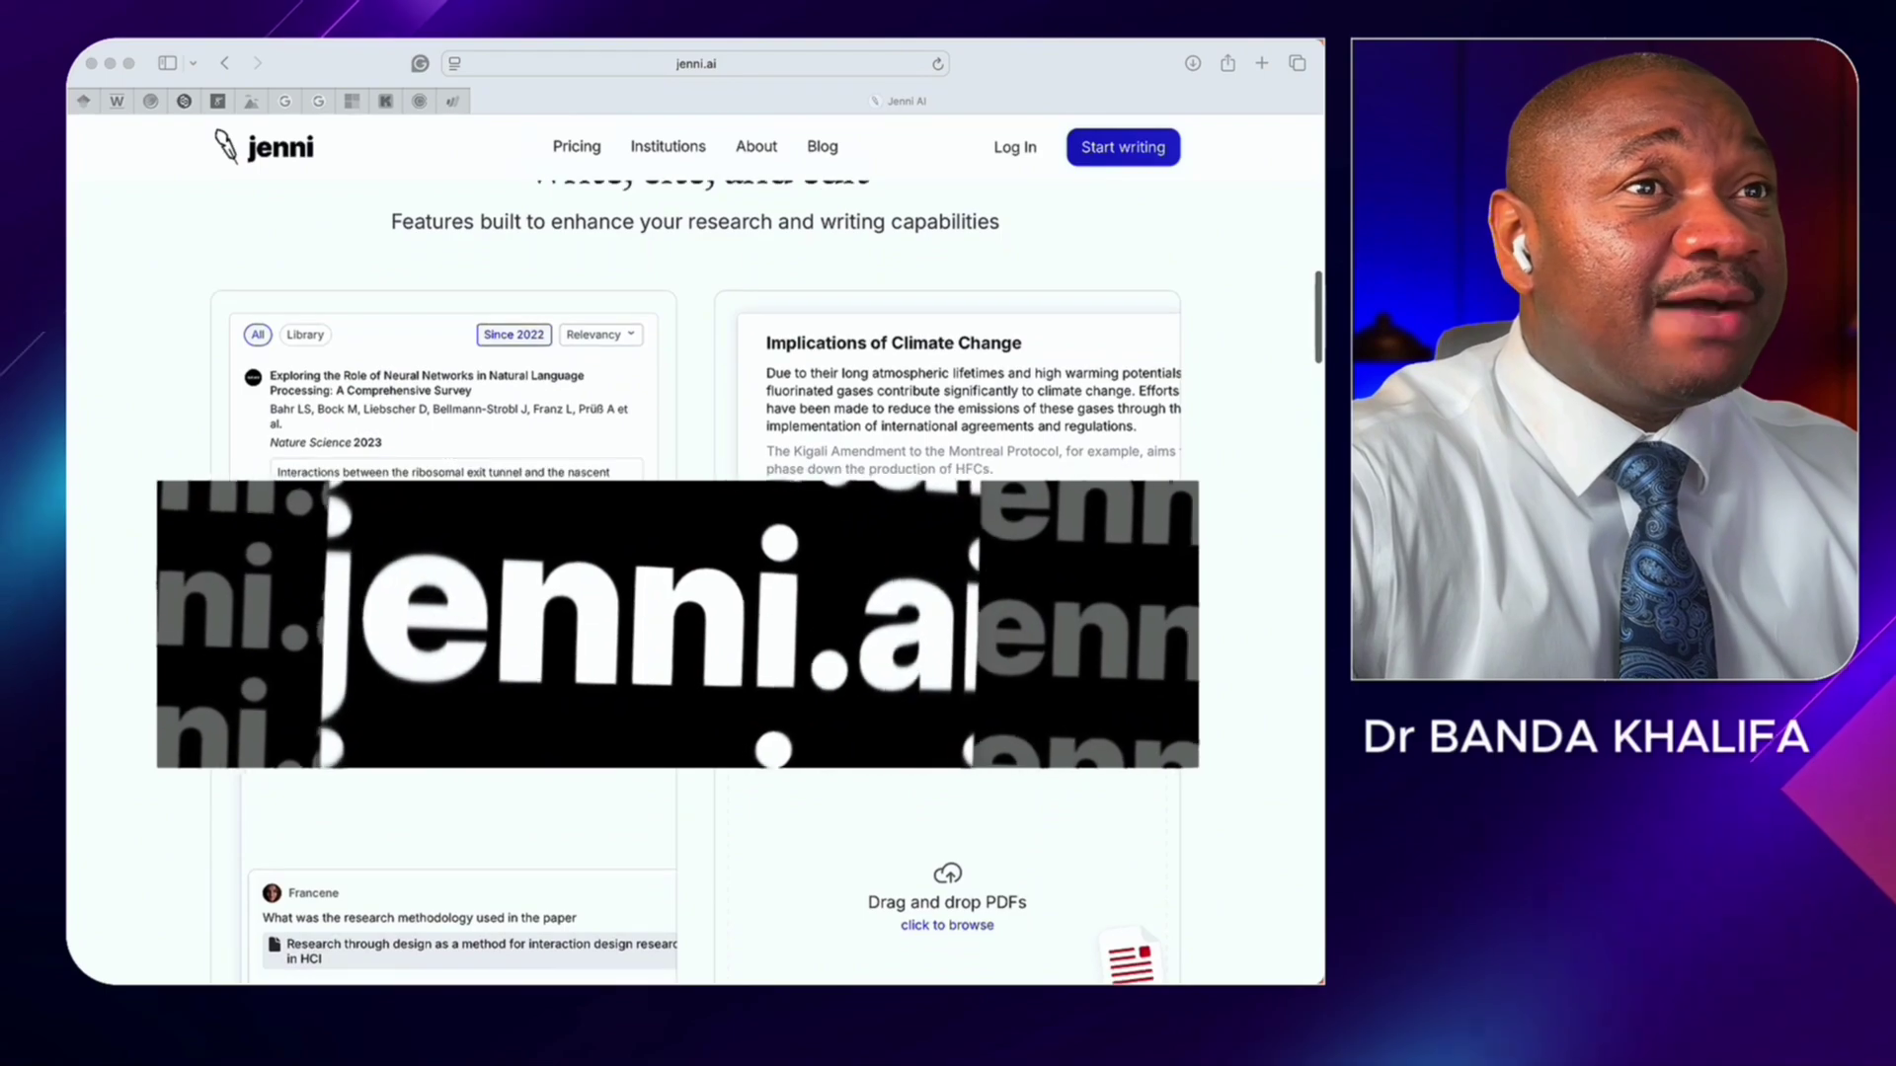
{"action": "scroll", "coordinate": [695, 553], "scroll_direction": "down", "scroll_amount": 7}
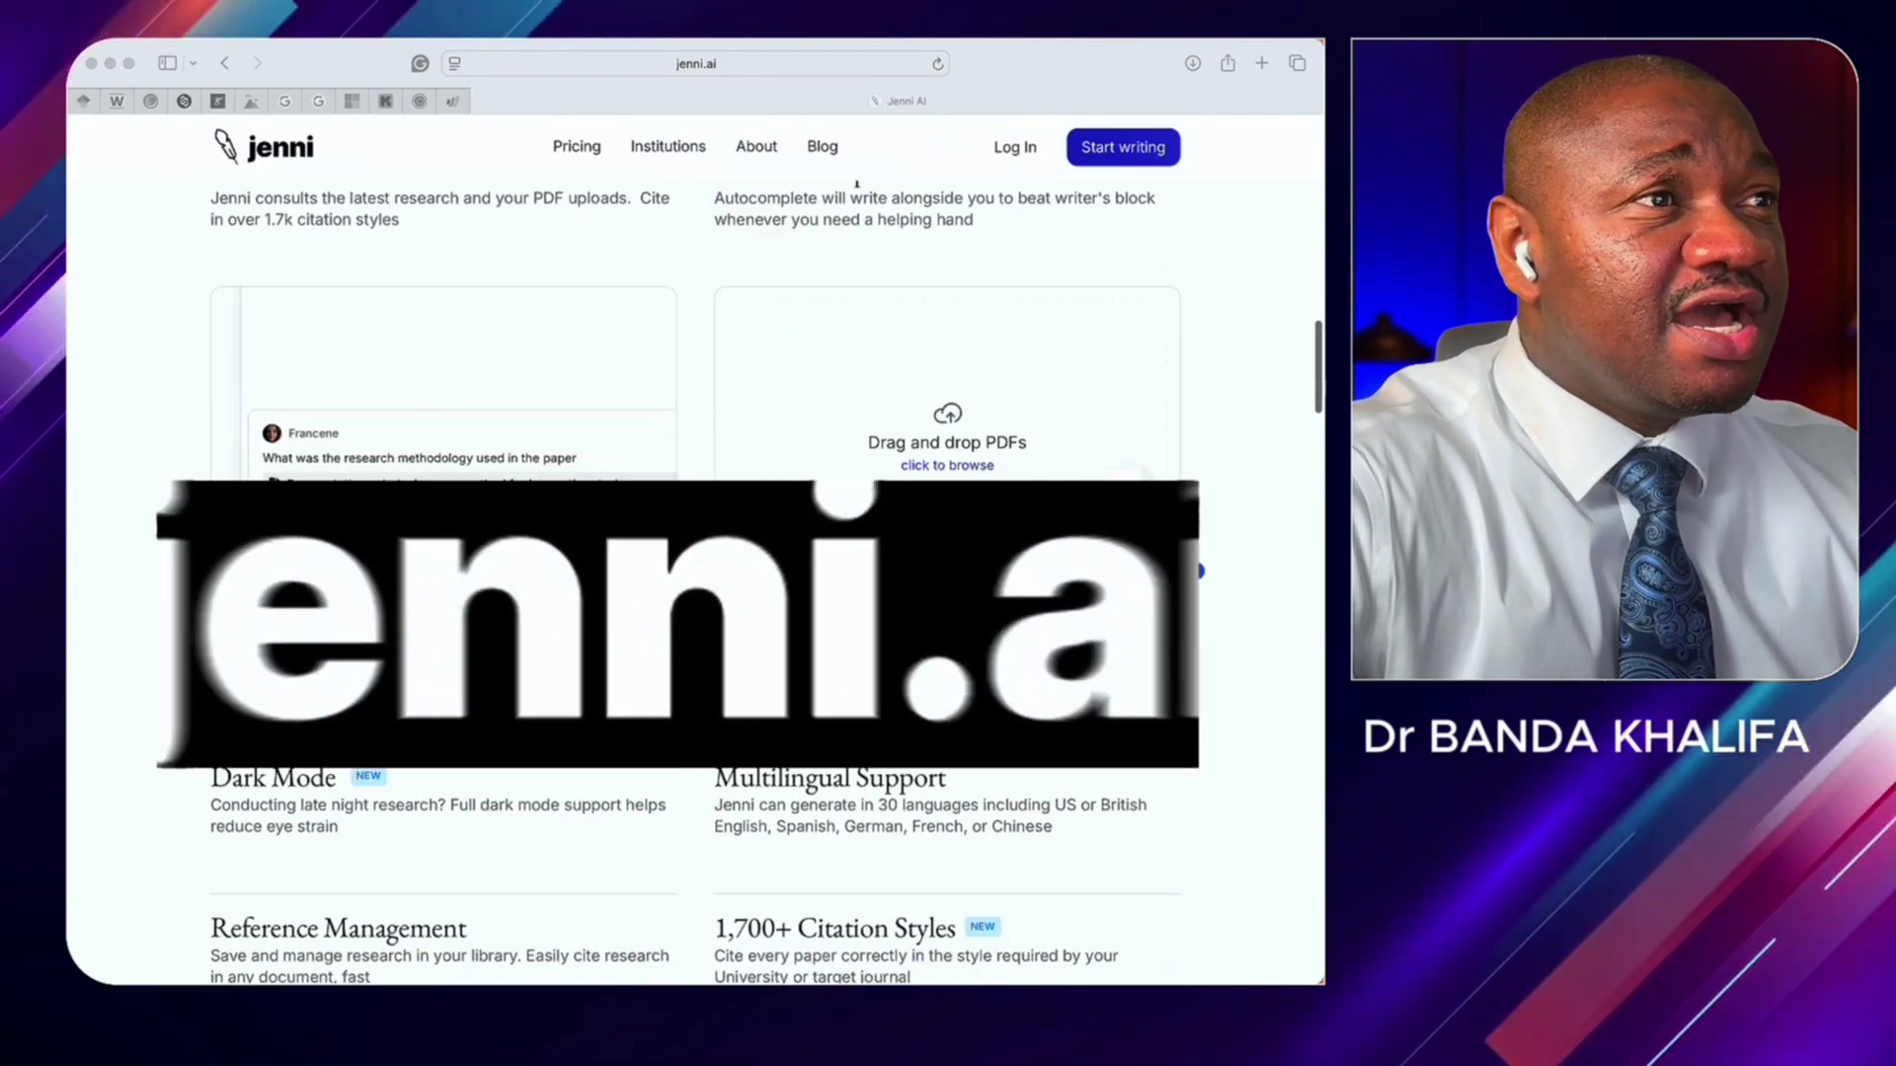
{"action": "scroll", "coordinate": [695, 553], "scroll_direction": "down", "scroll_amount": 4}
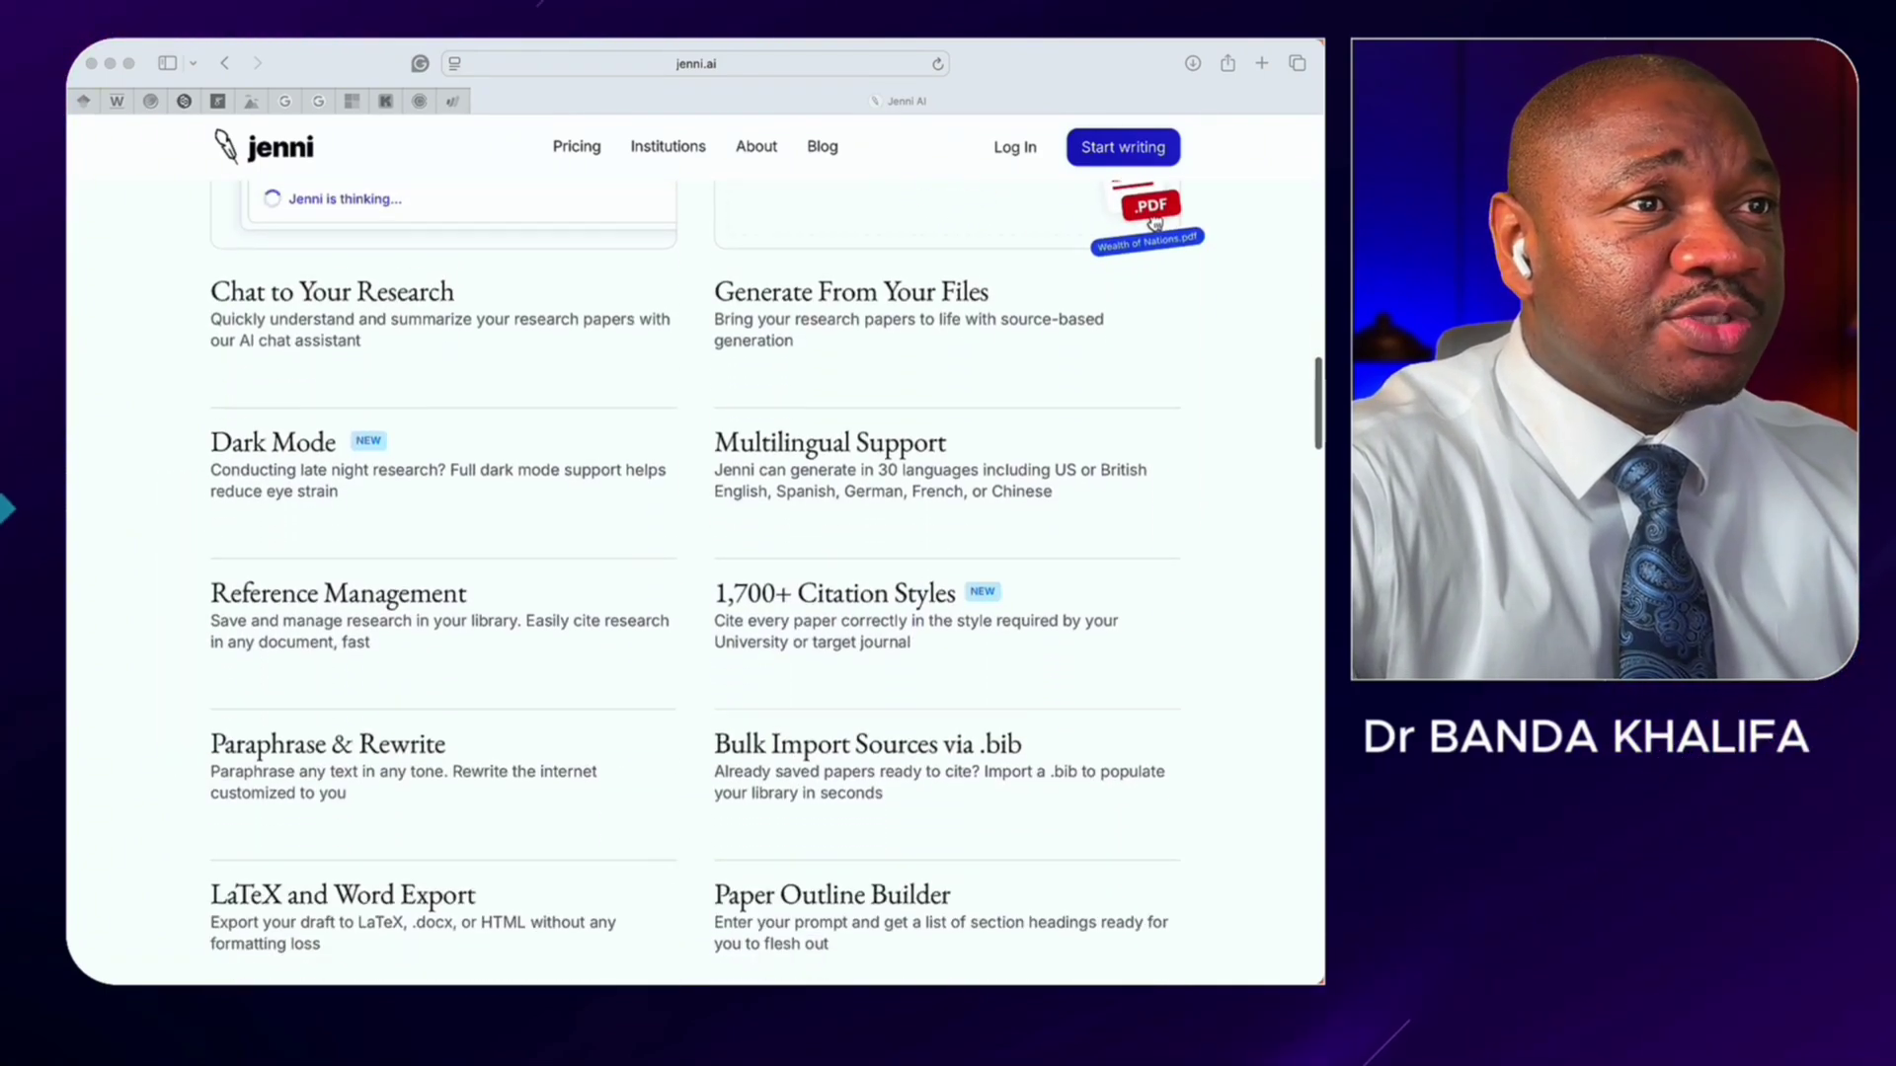
{"action": "scroll", "coordinate": [695, 553], "scroll_direction": "down", "scroll_amount": 8}
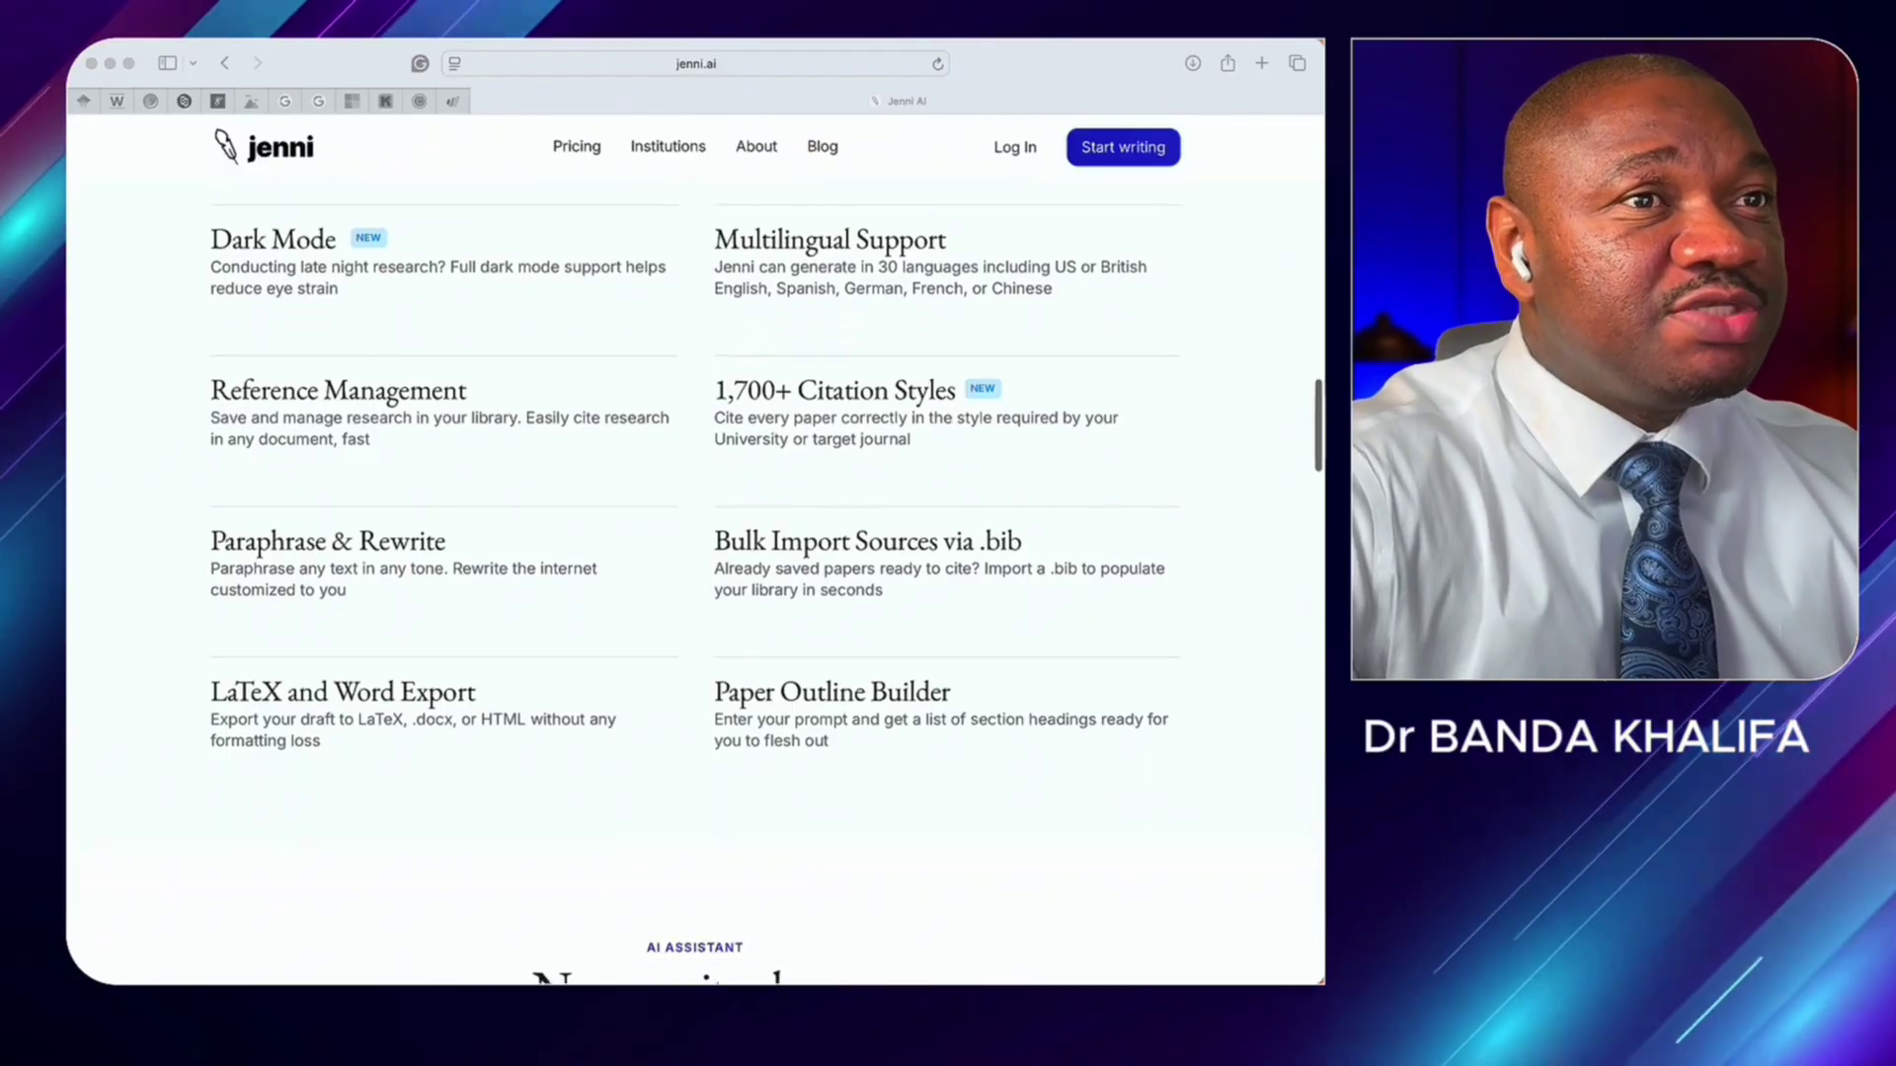
{"action": "scroll", "coordinate": [695, 553], "scroll_direction": "down", "scroll_amount": 4}
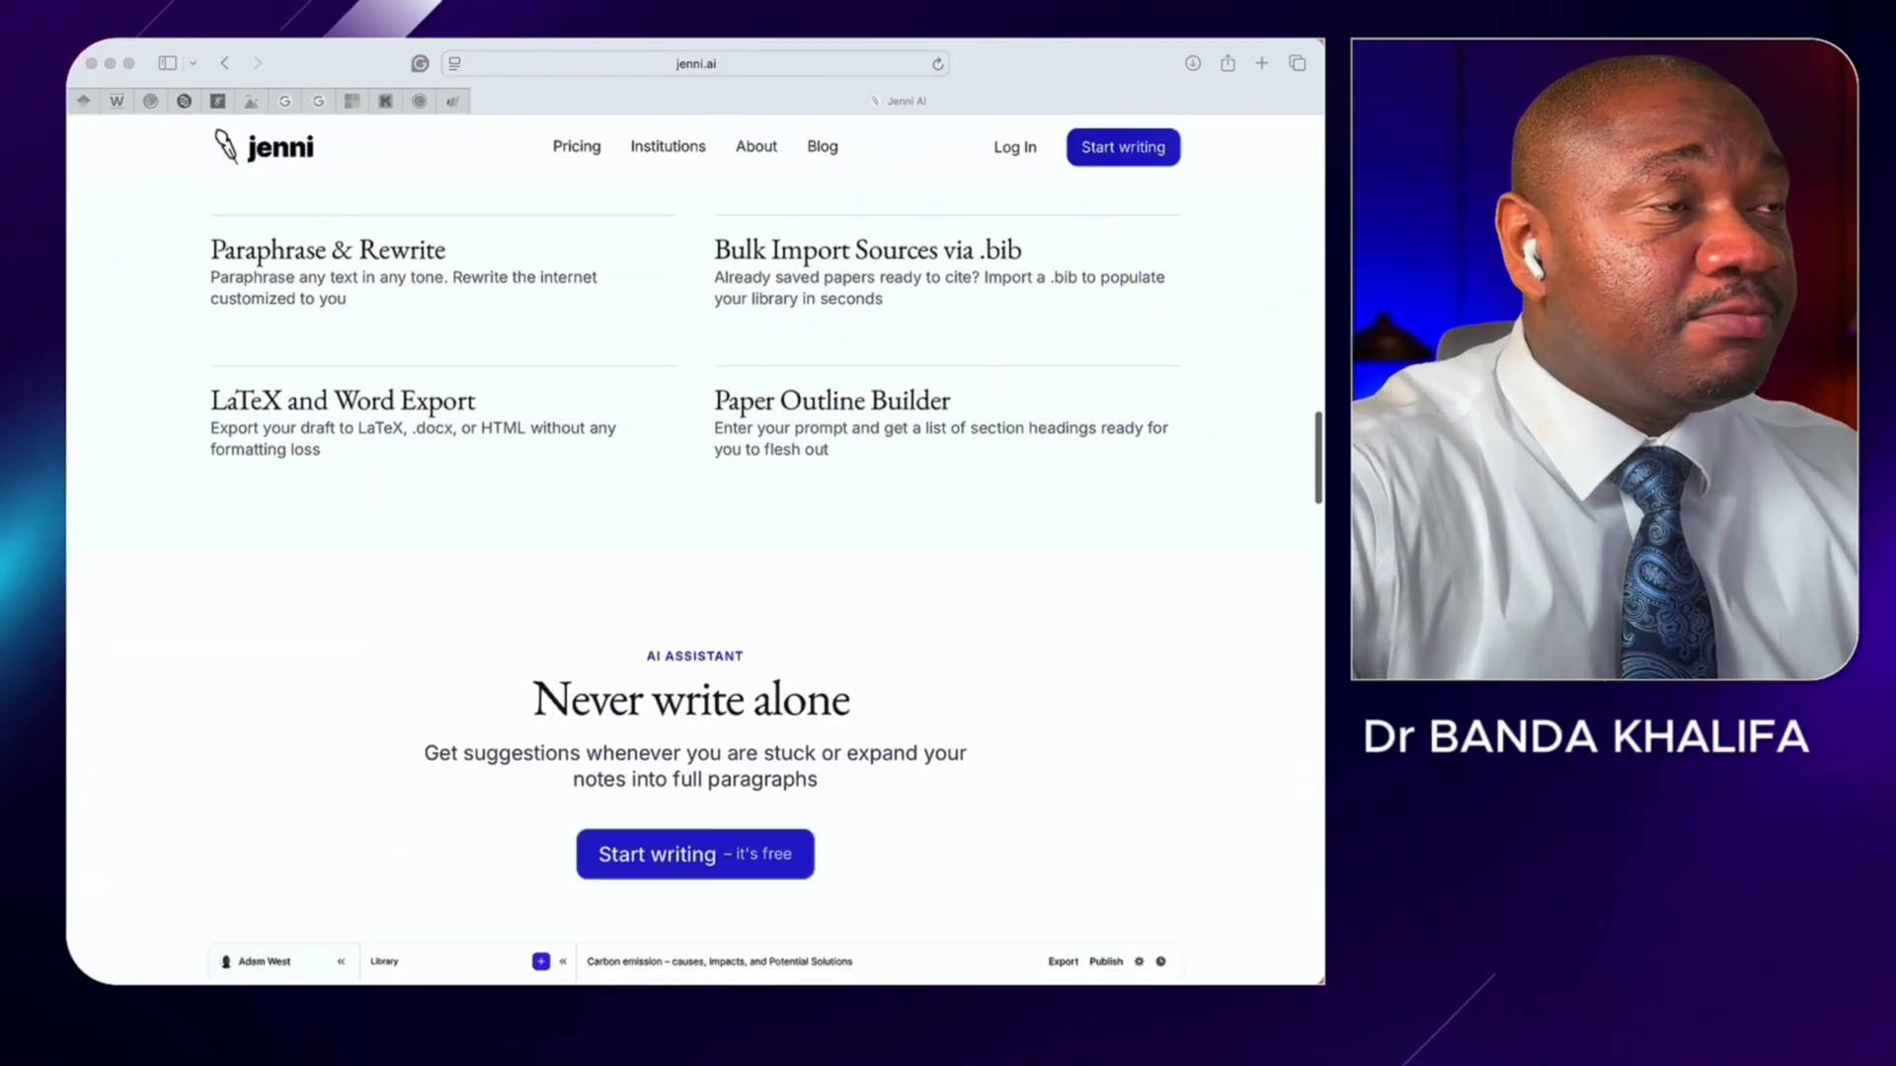
{"action": "scroll", "coordinate": [695, 553], "scroll_direction": "down", "scroll_amount": 3}
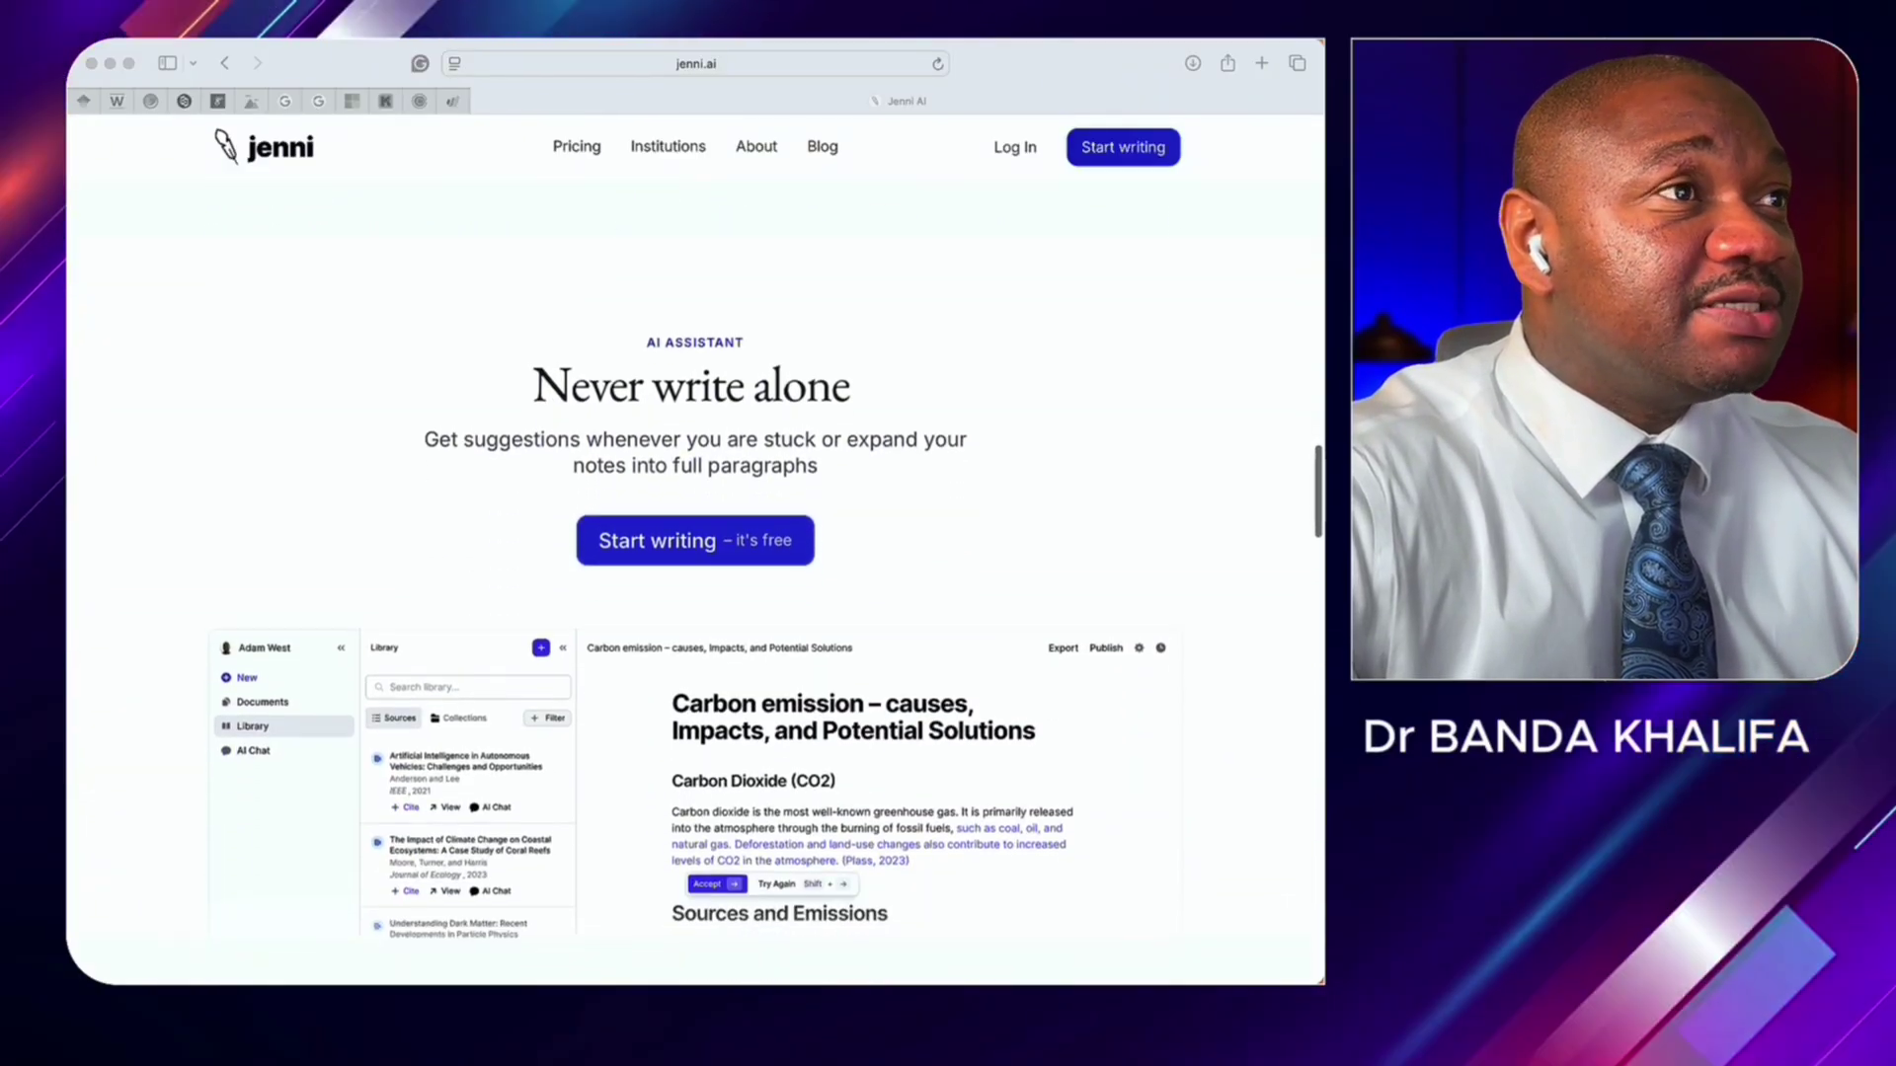
{"action": "scroll", "coordinate": [695, 553], "scroll_direction": "down", "scroll_amount": 2}
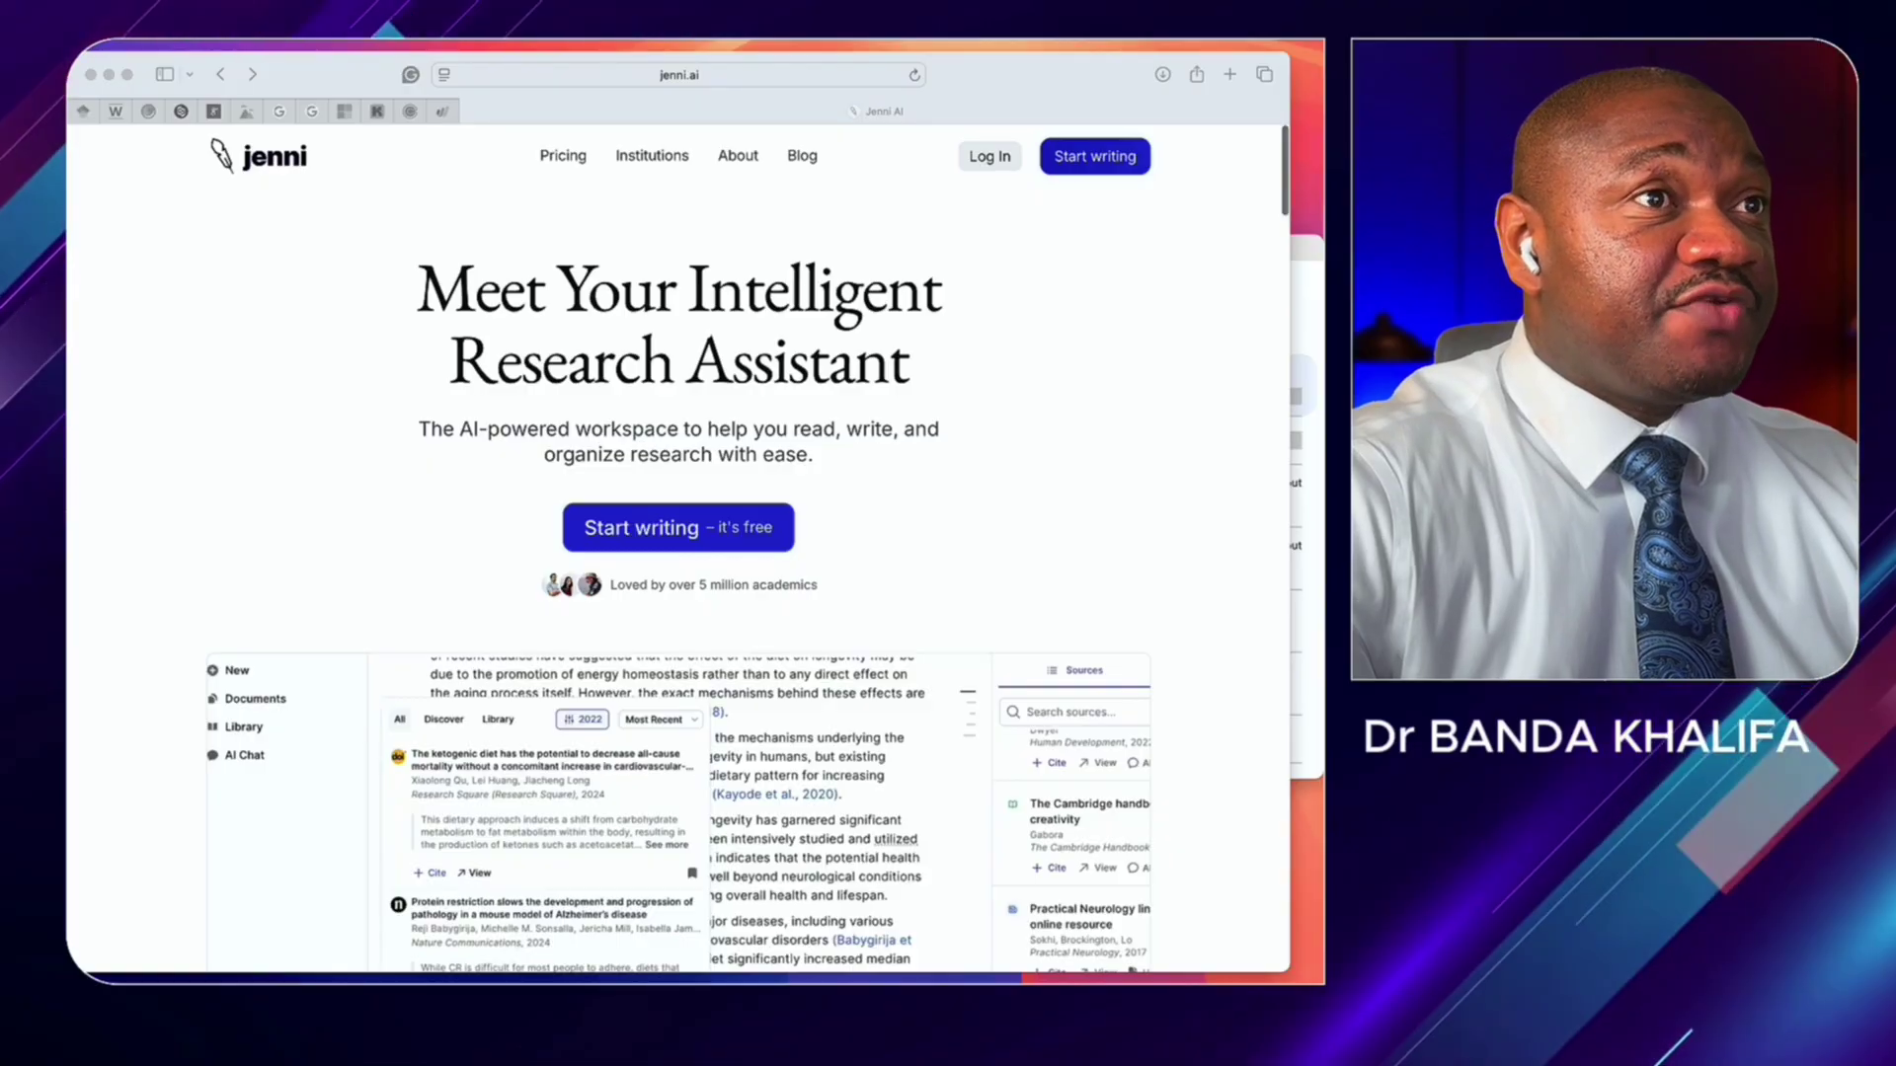
{"action": "key", "text": "super+grave"}
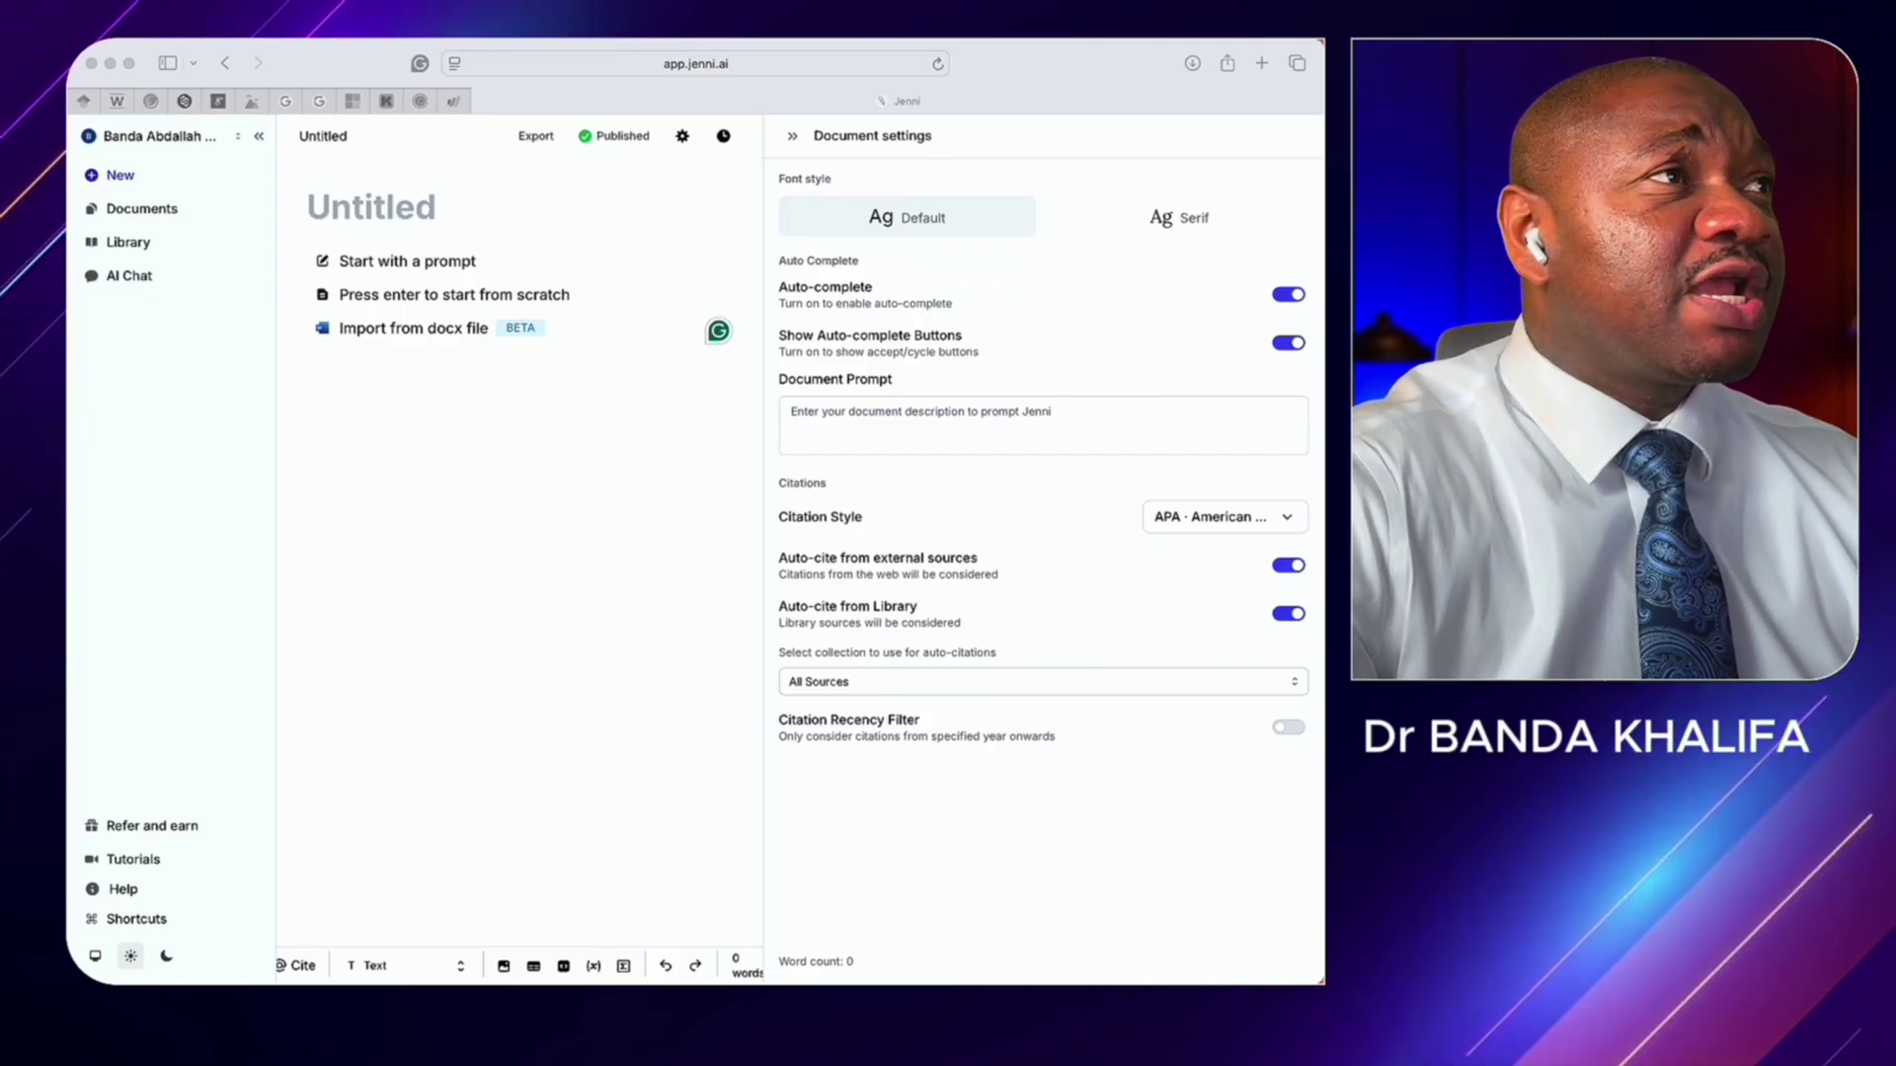
Step: Open the sidebar New dropdown listing Document, AI chat and Upload PDF
{"action": "left_click", "coordinate": [116, 175]}
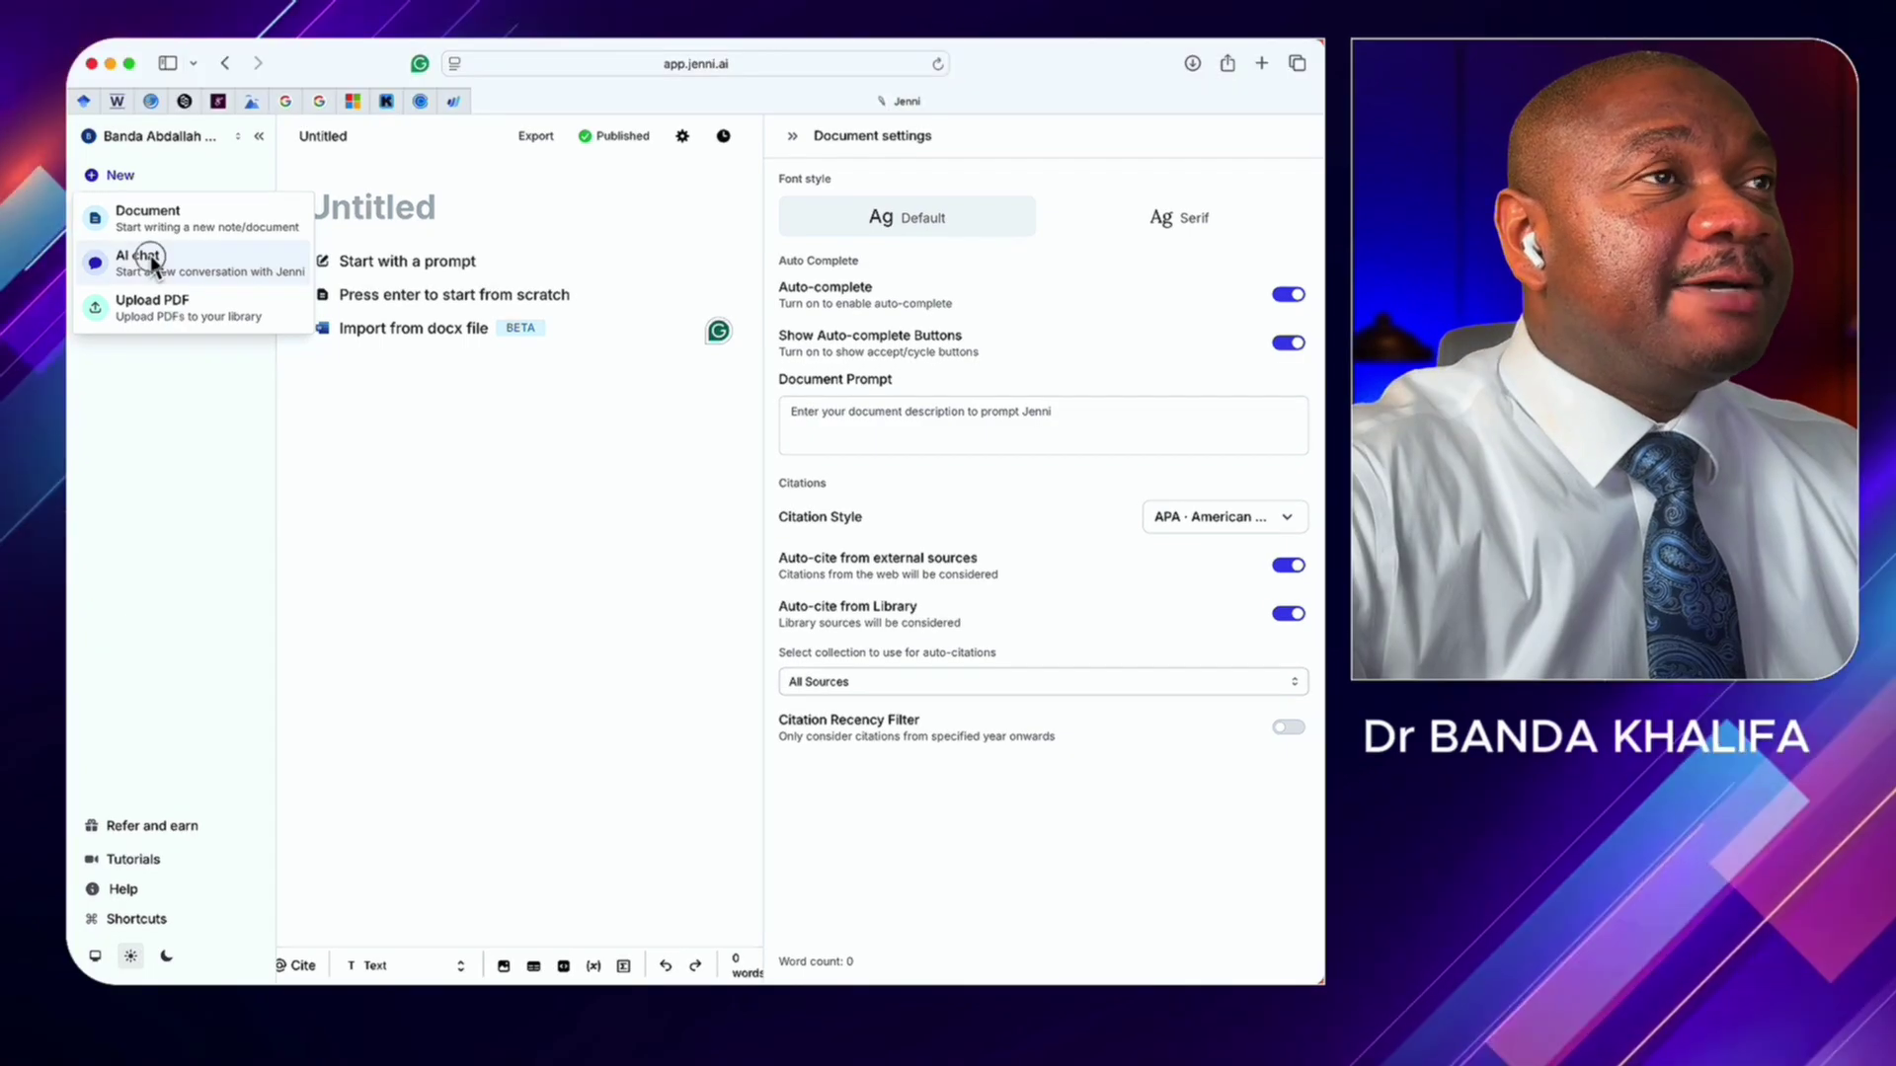
Step: Start an AI chat with current document, Web and Library sources beside the empty document
{"action": "left_click", "coordinate": [150, 257]}
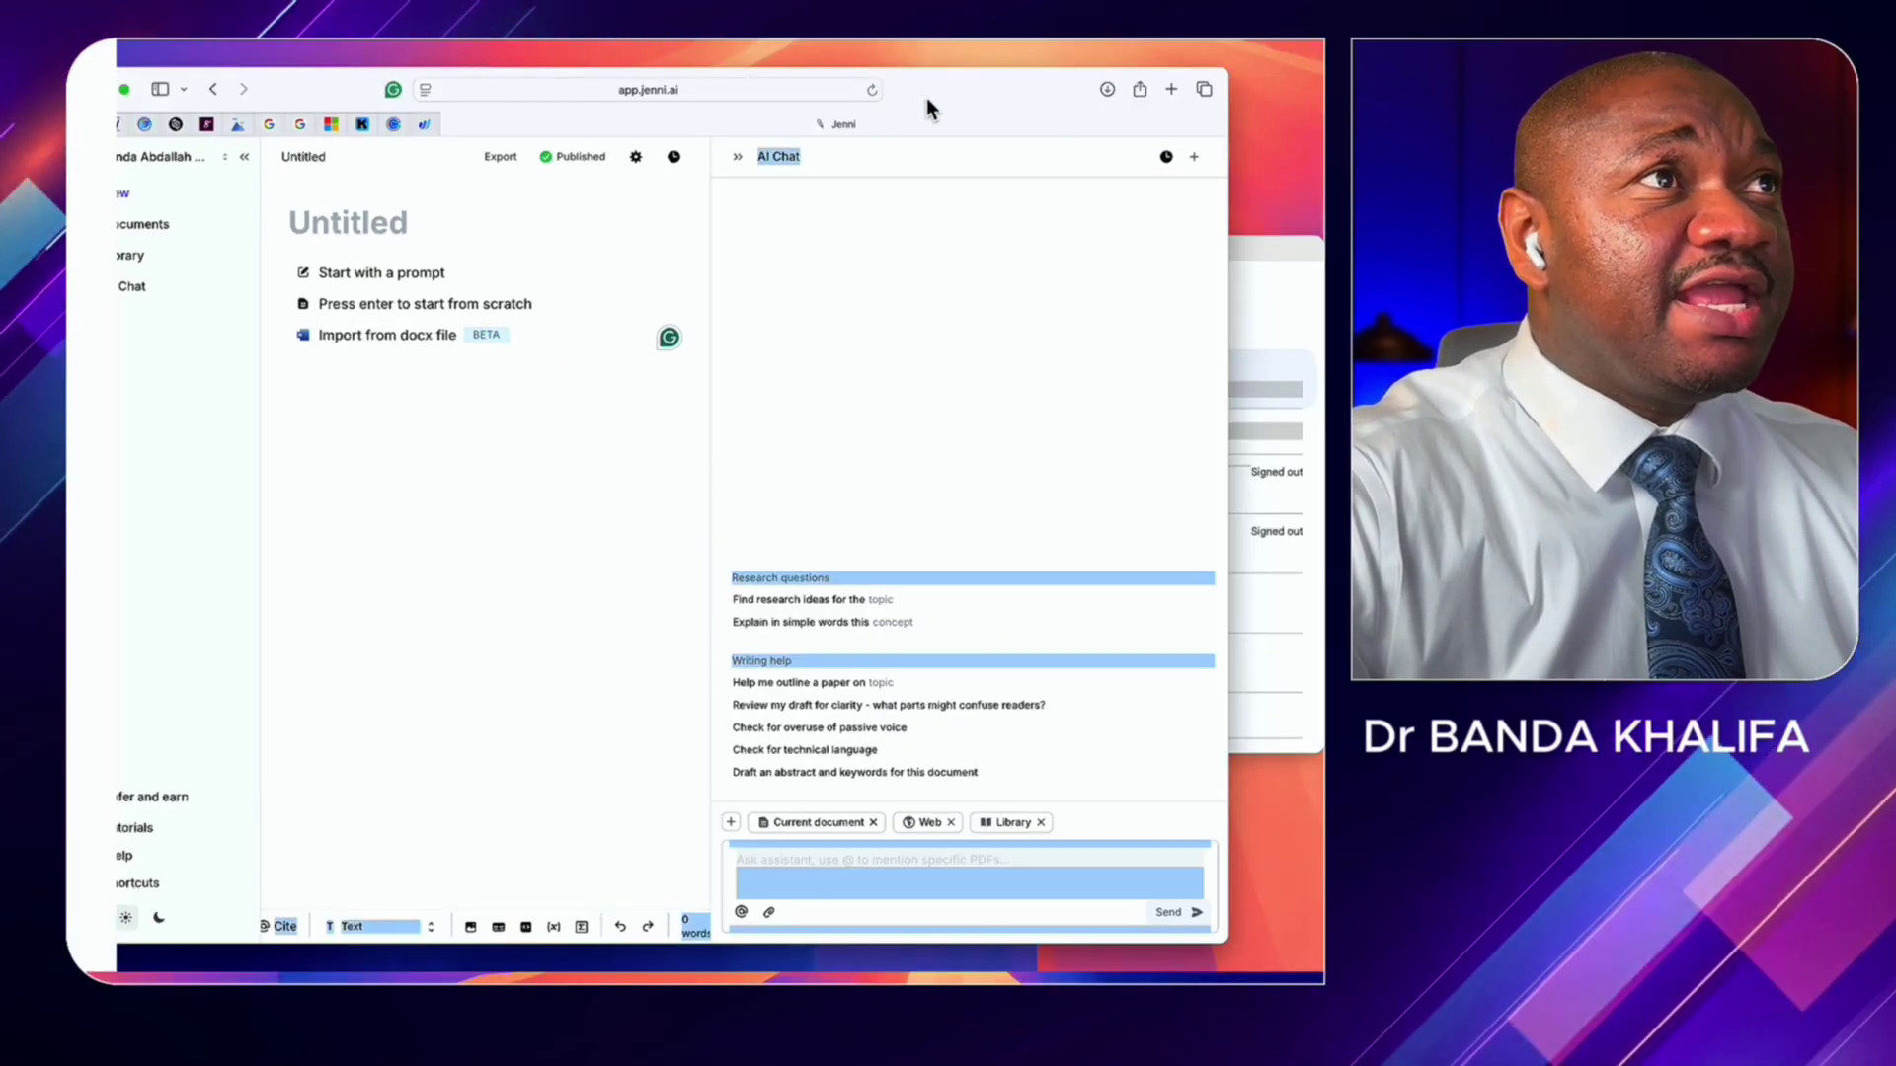
{"action": "left_click", "coordinate": [1316, 494]}
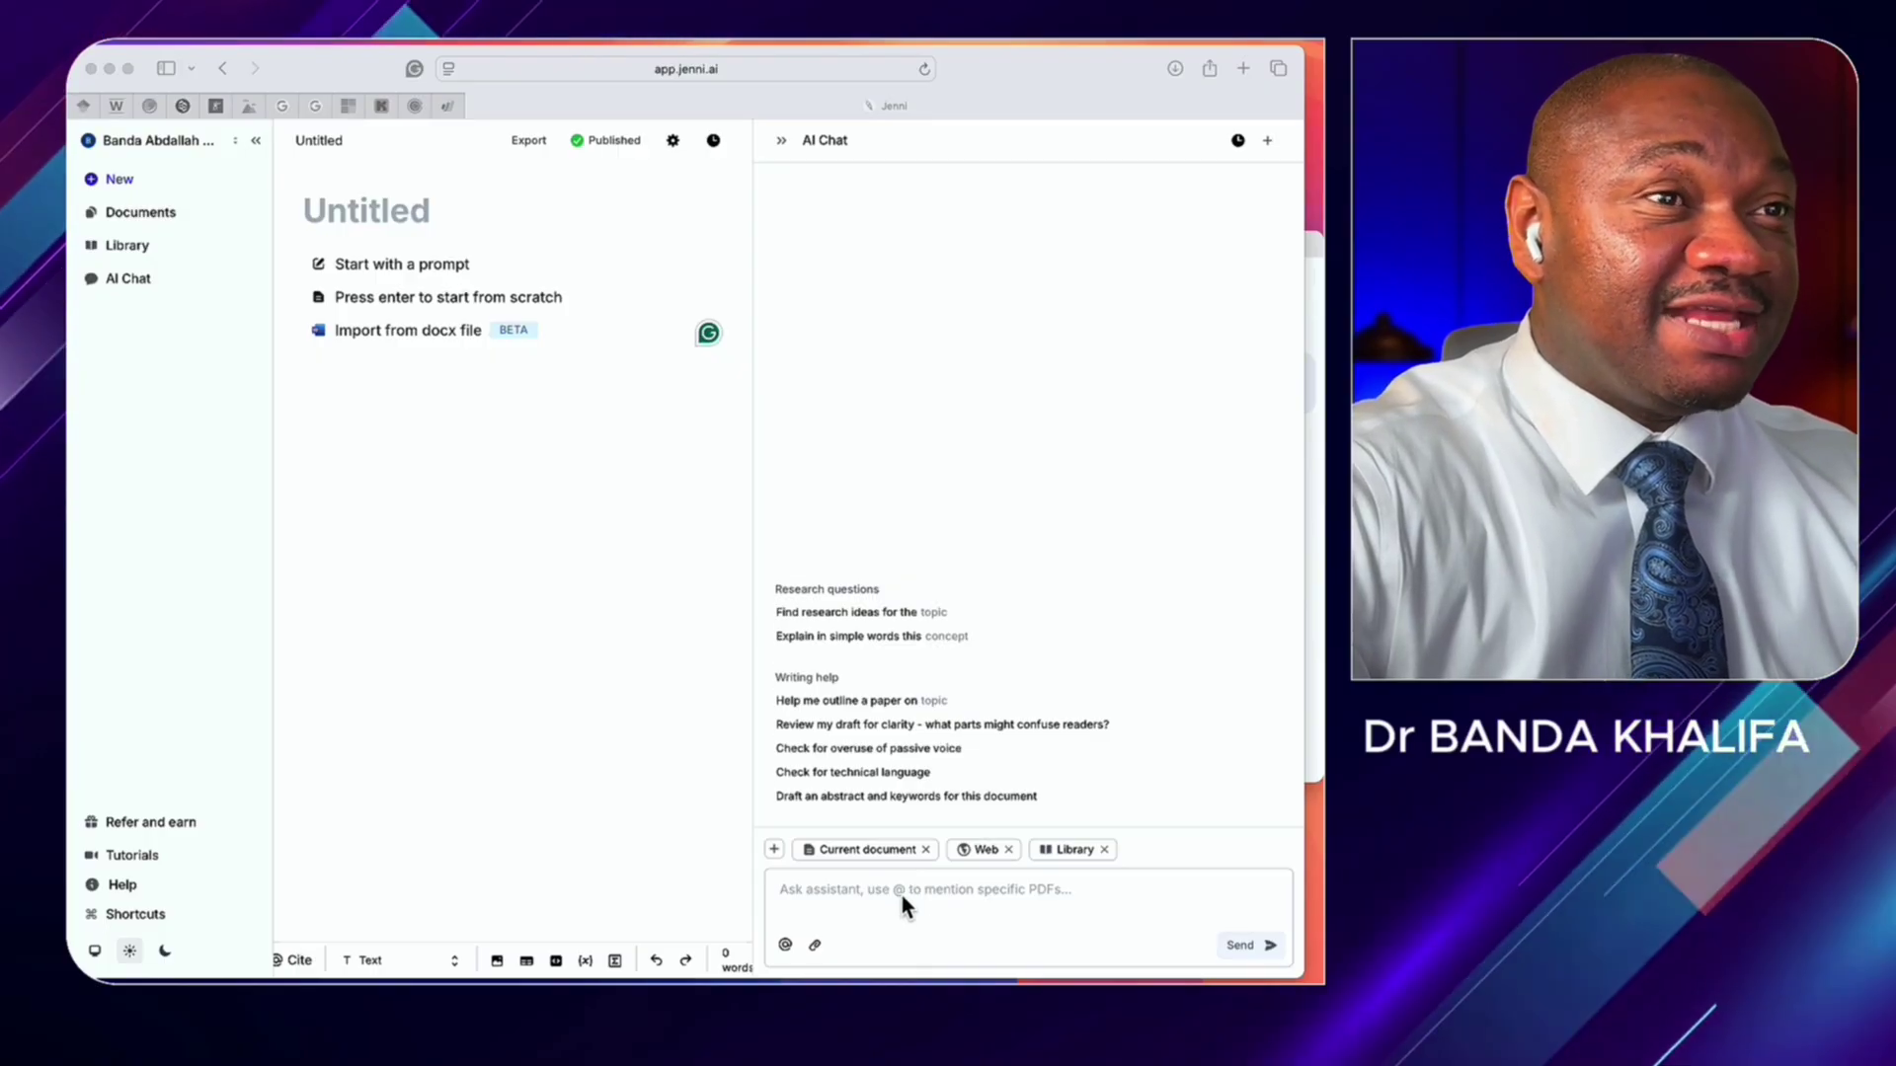
Step: Paste the 150-word cited 2024–2025 US measles outbreak summary prompt into the chat and send it
{"action": "left_click", "coordinate": [902, 896]}
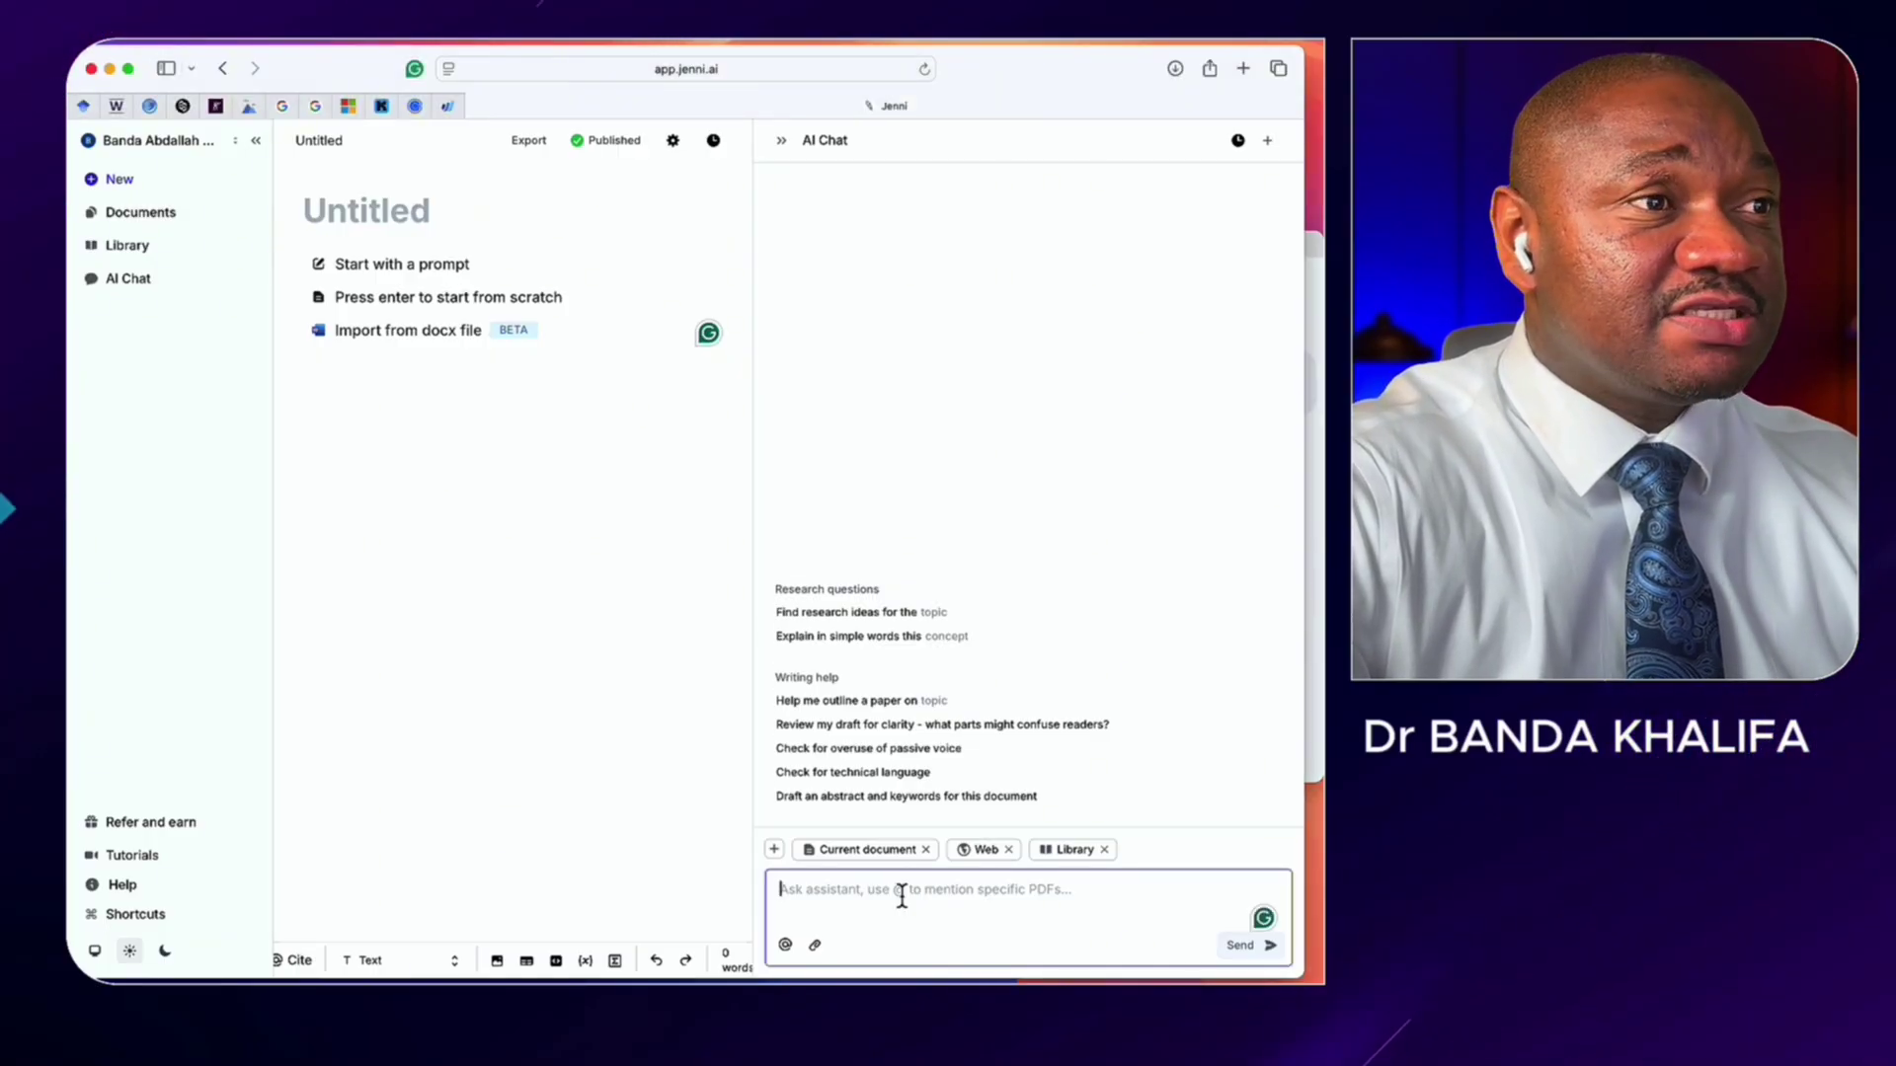
{"action": "type", "text": "\"Assume the persona of a physician-scientist with expertise in infectious diseases. Summarize the current status of the 2024–2025 measles outbreak in the US. Include 5 citations (2024–2025), use formal academic tone, 150 words.\""}
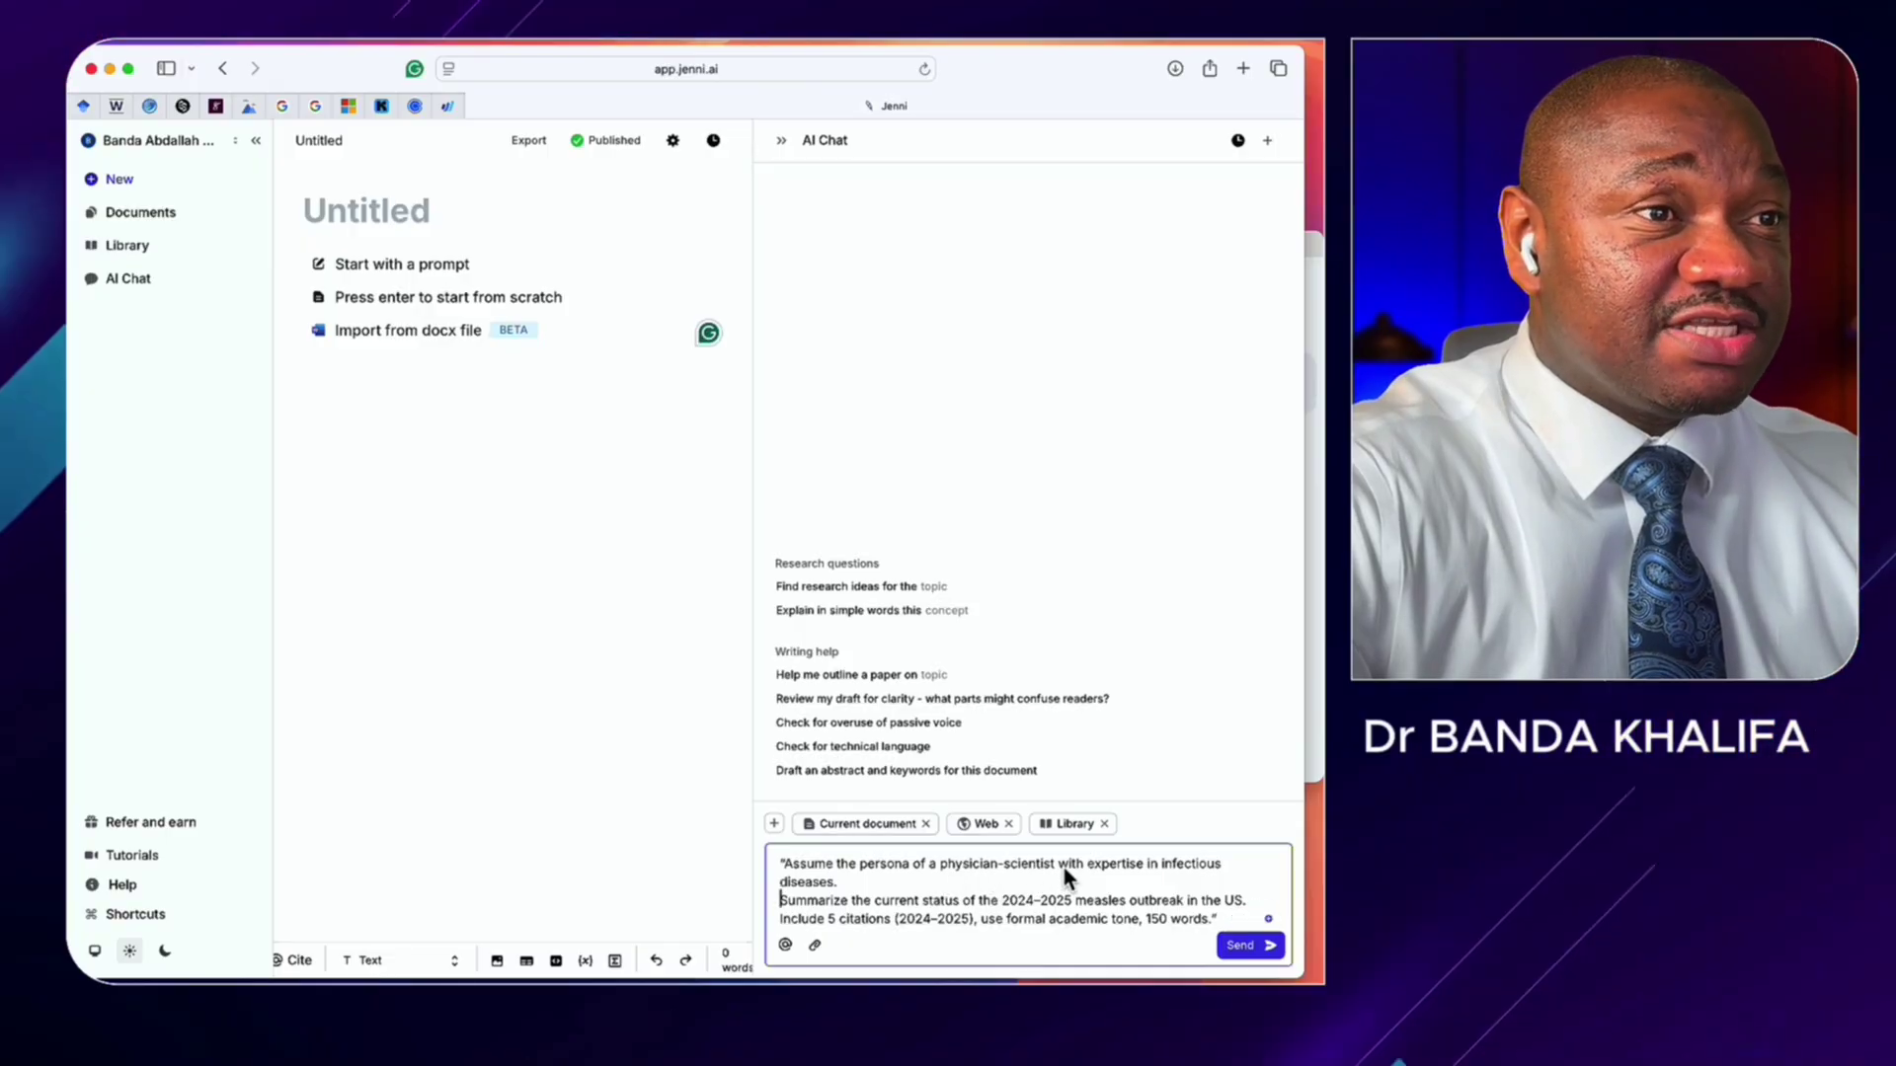
{"action": "left_click", "coordinate": [801, 902]}
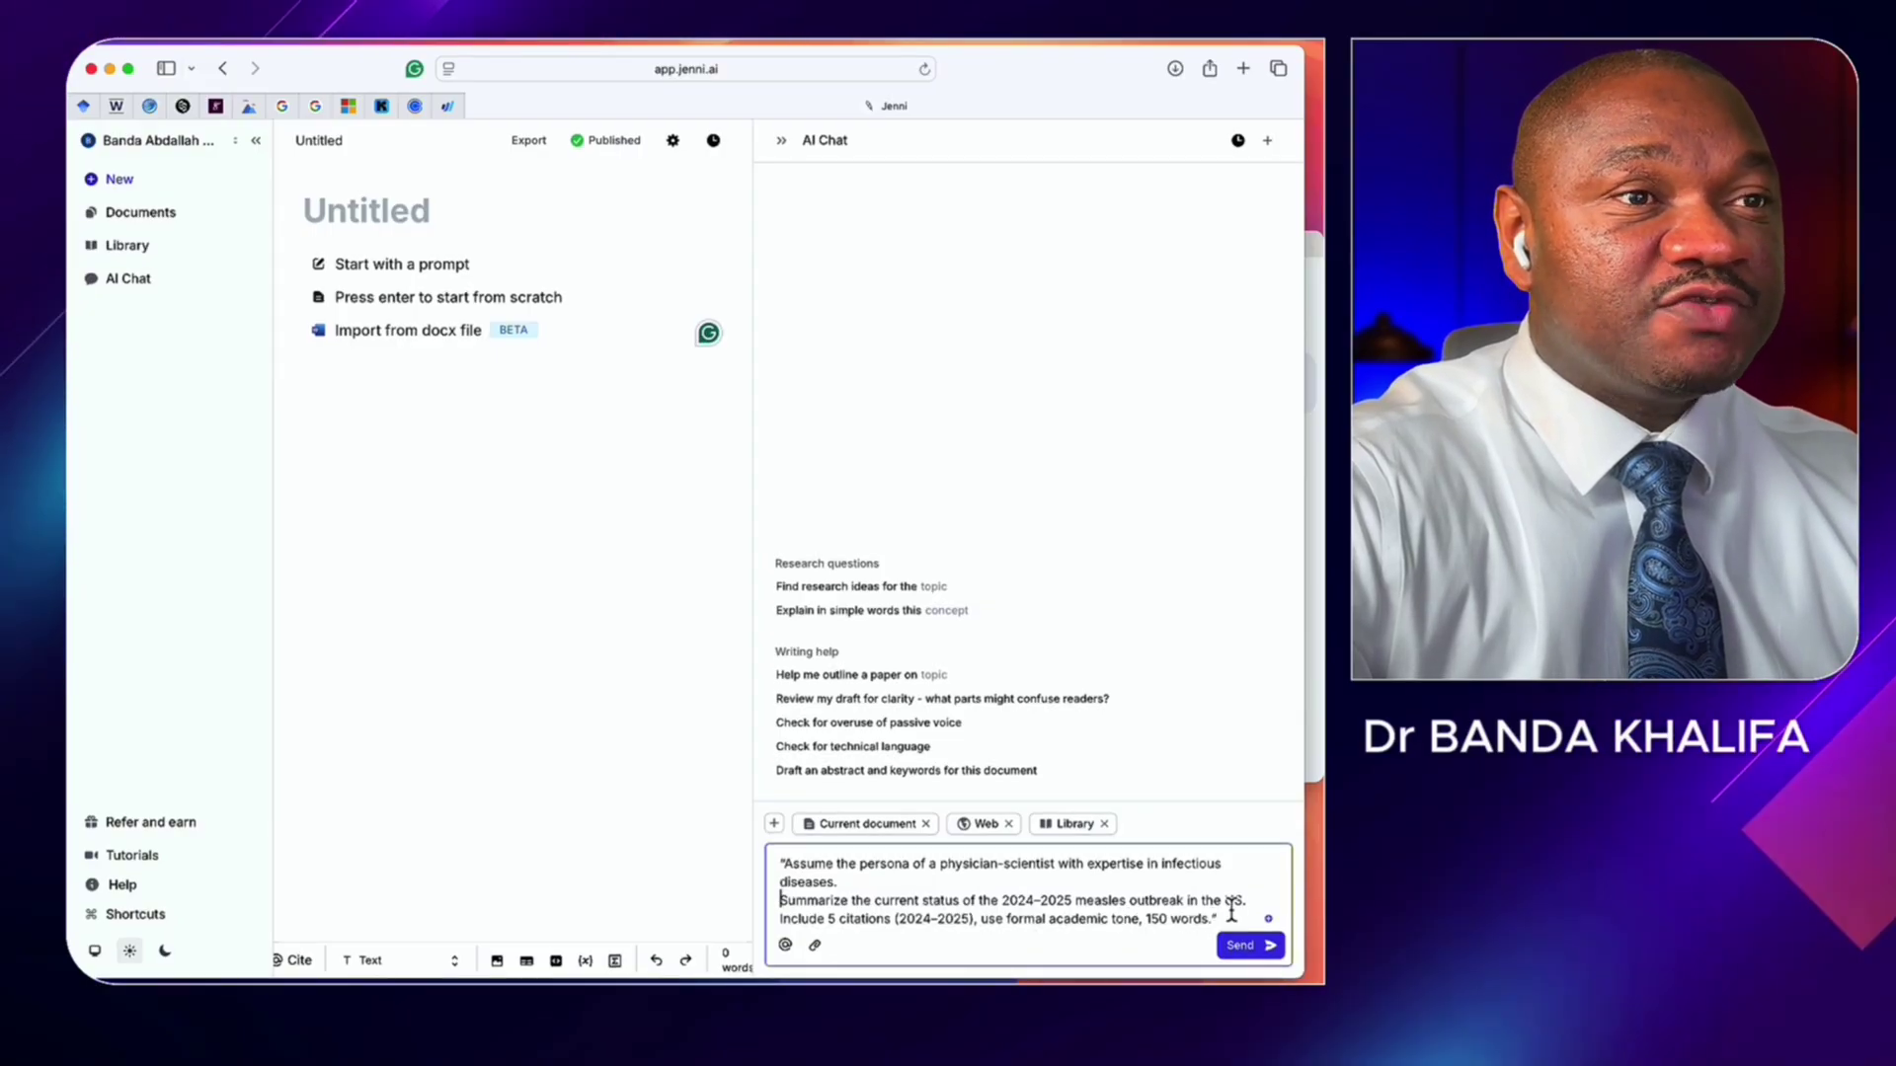
{"action": "left_click", "coordinate": [1247, 945]}
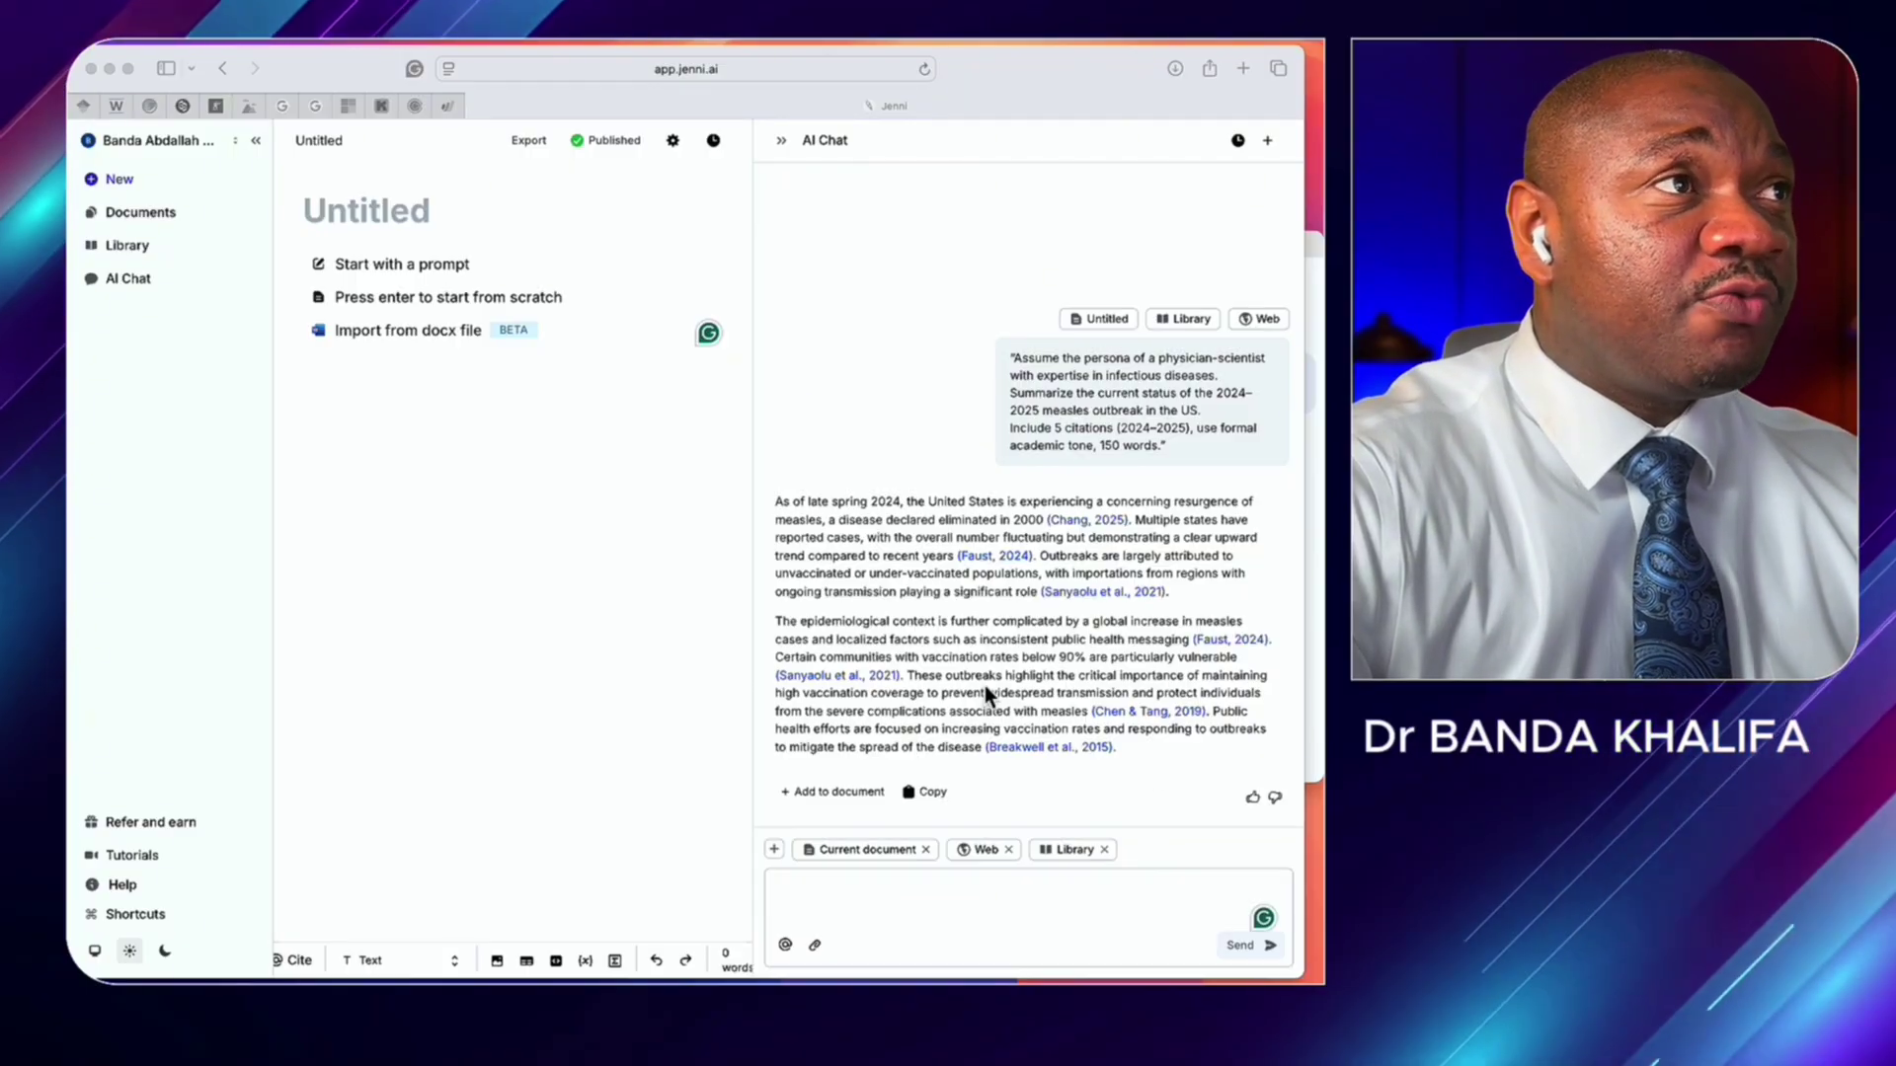
Step: Preview the source behind the Faust, 2024 citation in the measles summary
{"action": "left_click", "coordinate": [985, 685]}
{"action": "mouse_move", "coordinate": [992, 568]}
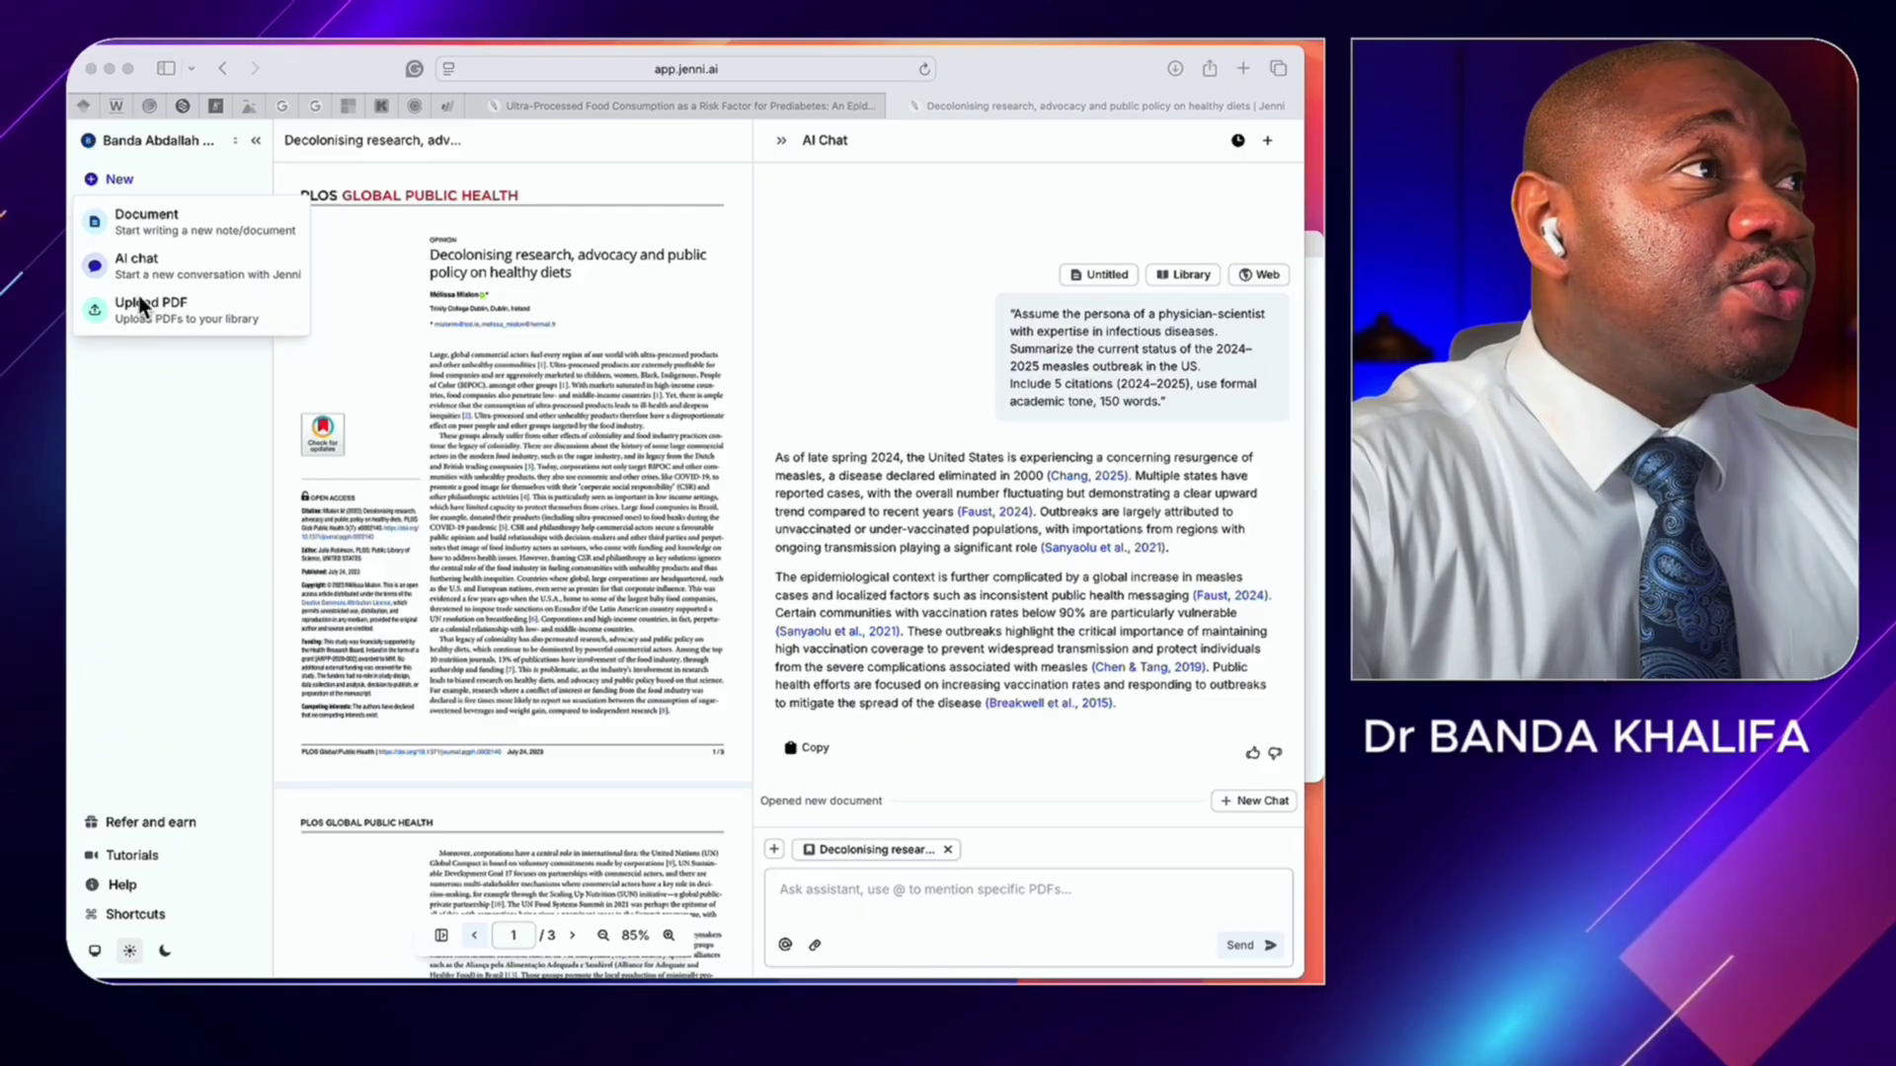
Step: Close the New dropdown and scroll through the Decolonising research PDF, returning to the top
{"action": "left_click", "coordinate": [192, 316]}
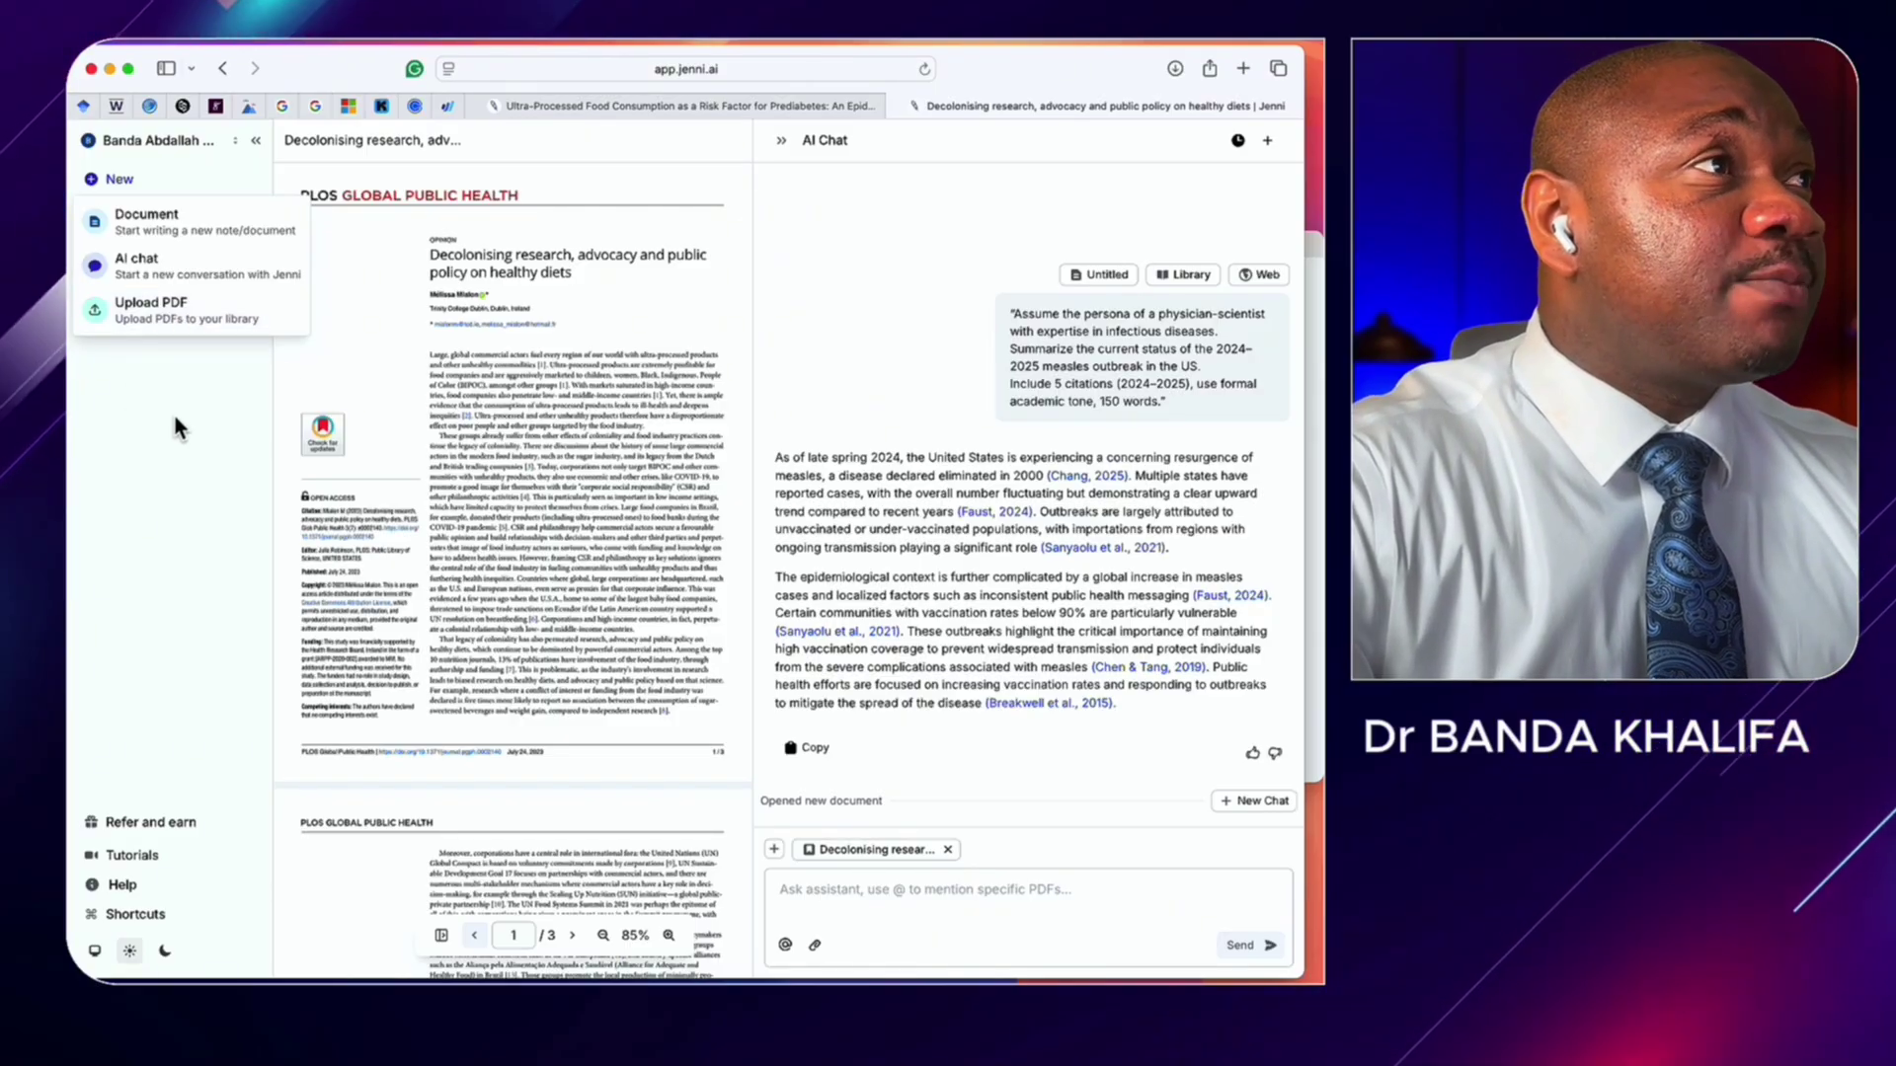
{"action": "left_click", "coordinate": [145, 408]}
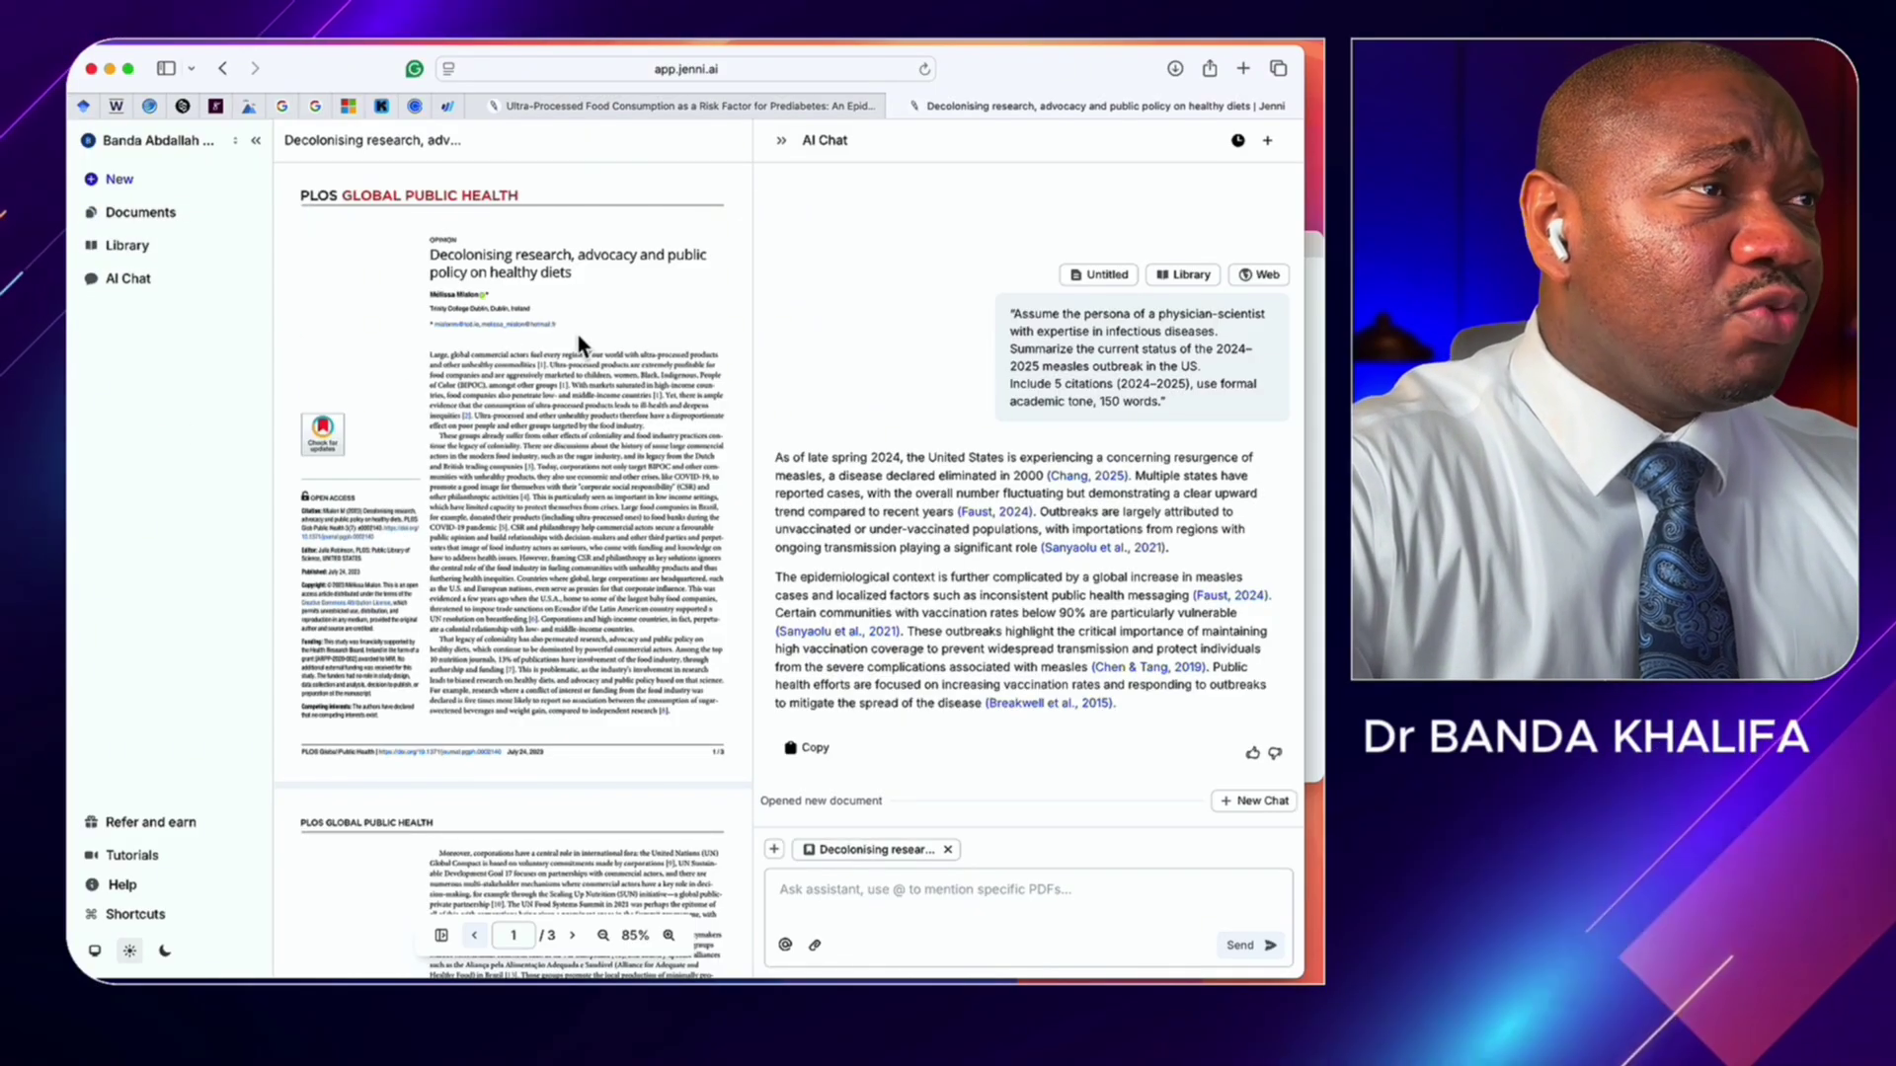
{"action": "scroll", "coordinate": [595, 542], "scroll_direction": "down", "scroll_amount": 15}
{"action": "scroll", "coordinate": [595, 542], "scroll_direction": "down", "scroll_amount": 3}
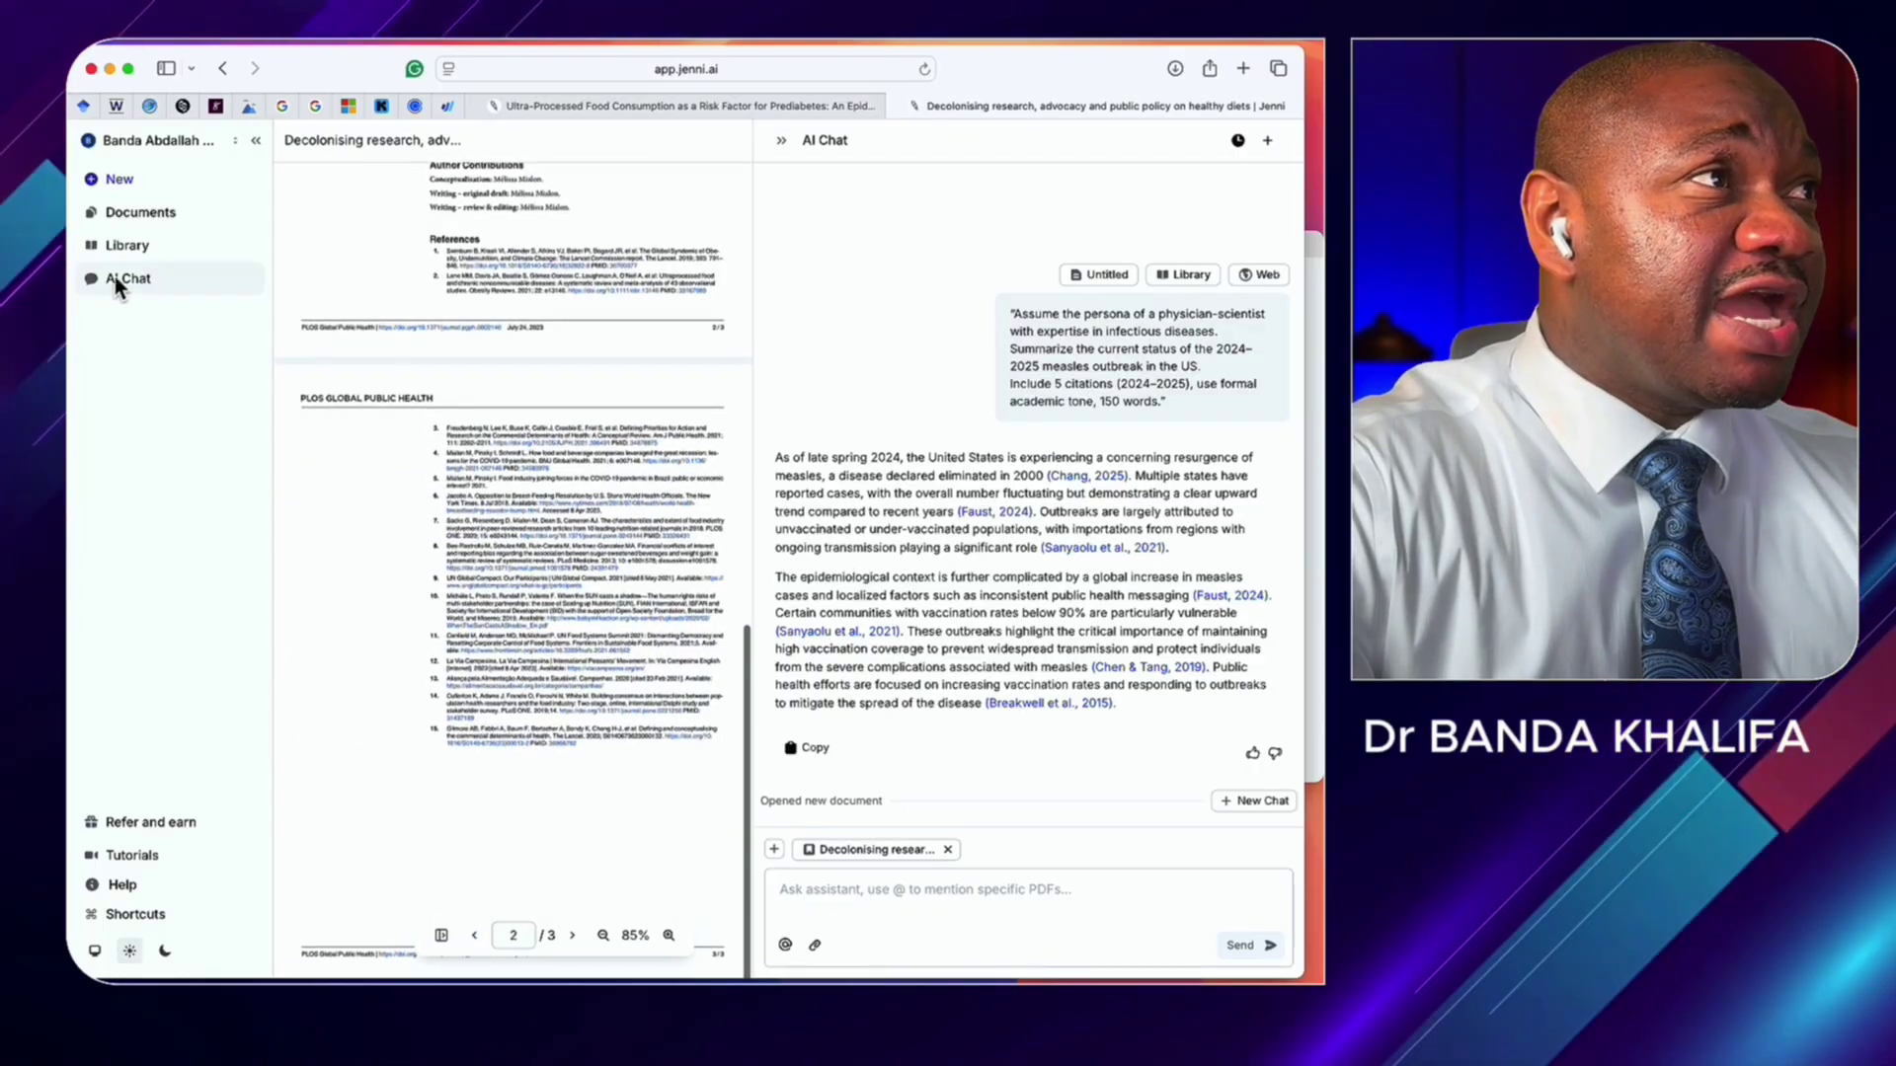
{"action": "scroll", "coordinate": [661, 620], "scroll_direction": "up", "scroll_amount": 18}
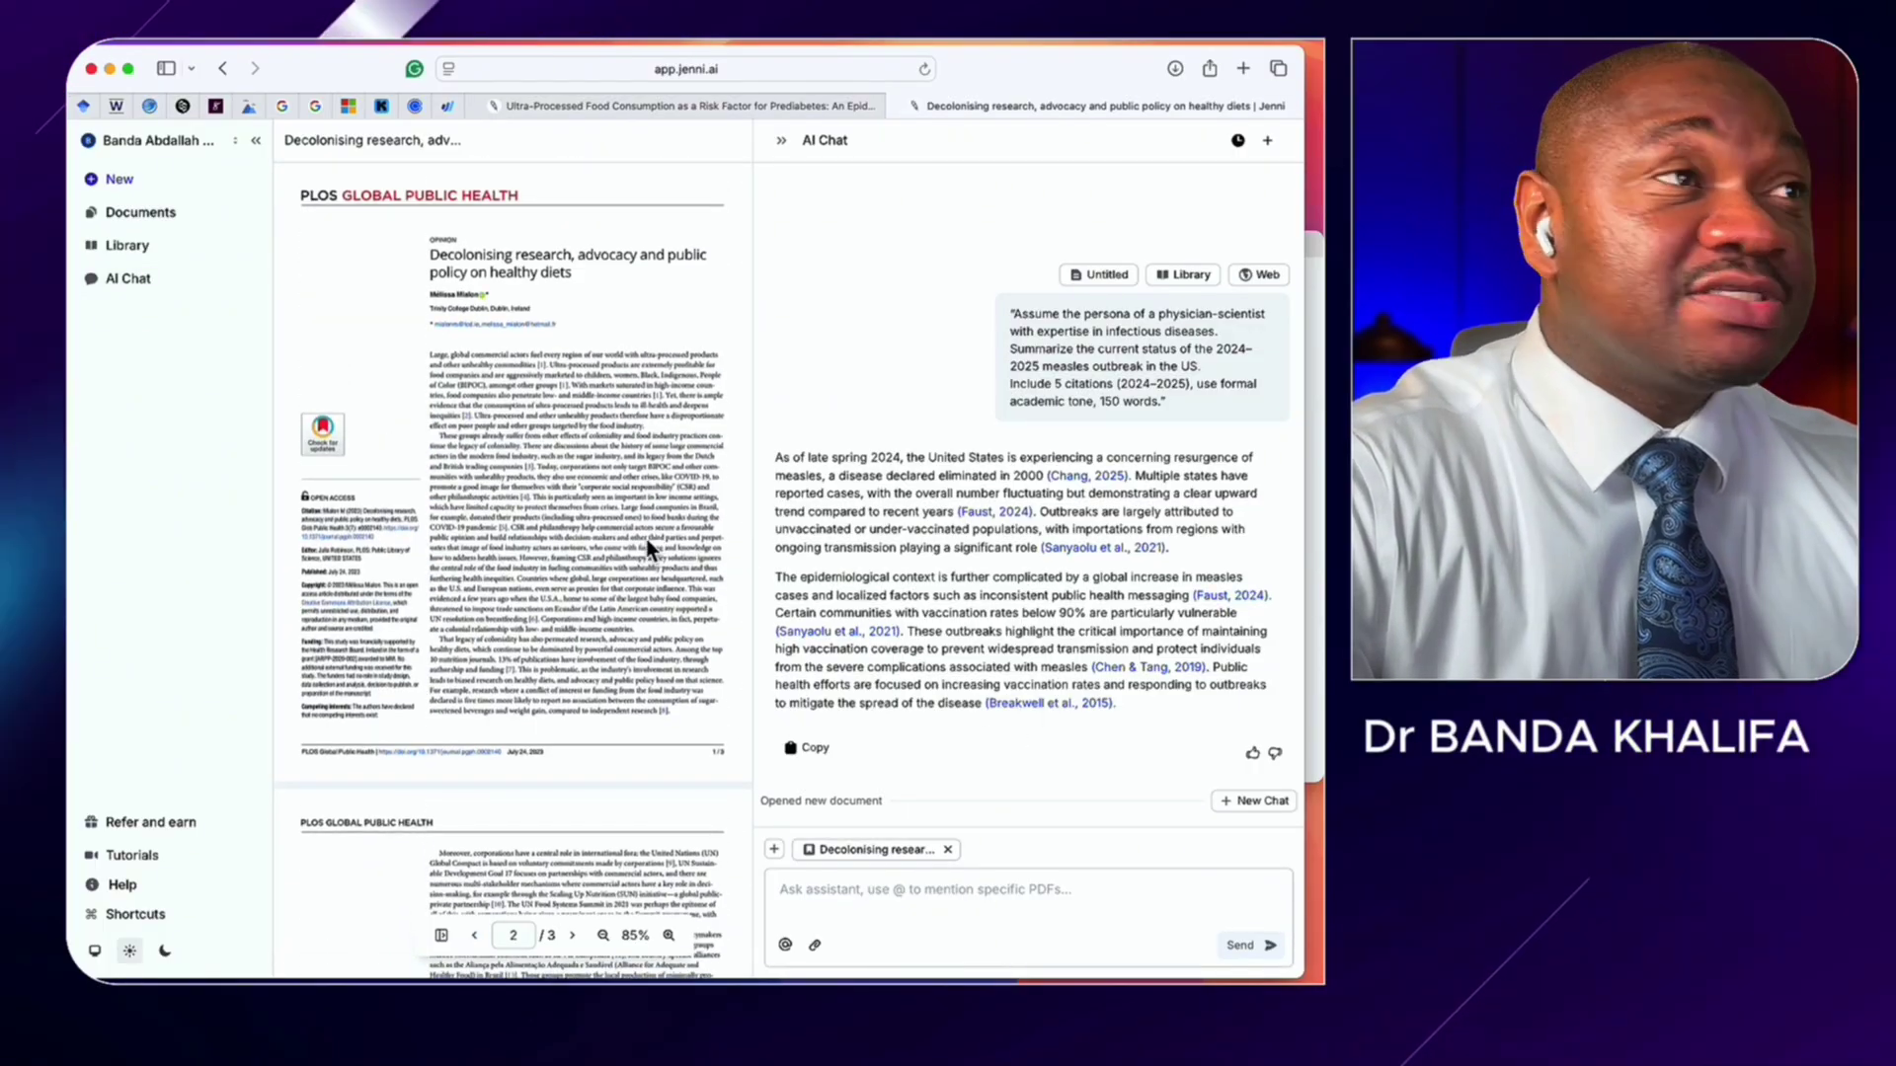
Step: Ask 'what is the takeaways from this paper', @-mentioning the Decolonising research PDF, and send it
{"action": "left_click", "coordinate": [882, 889]}
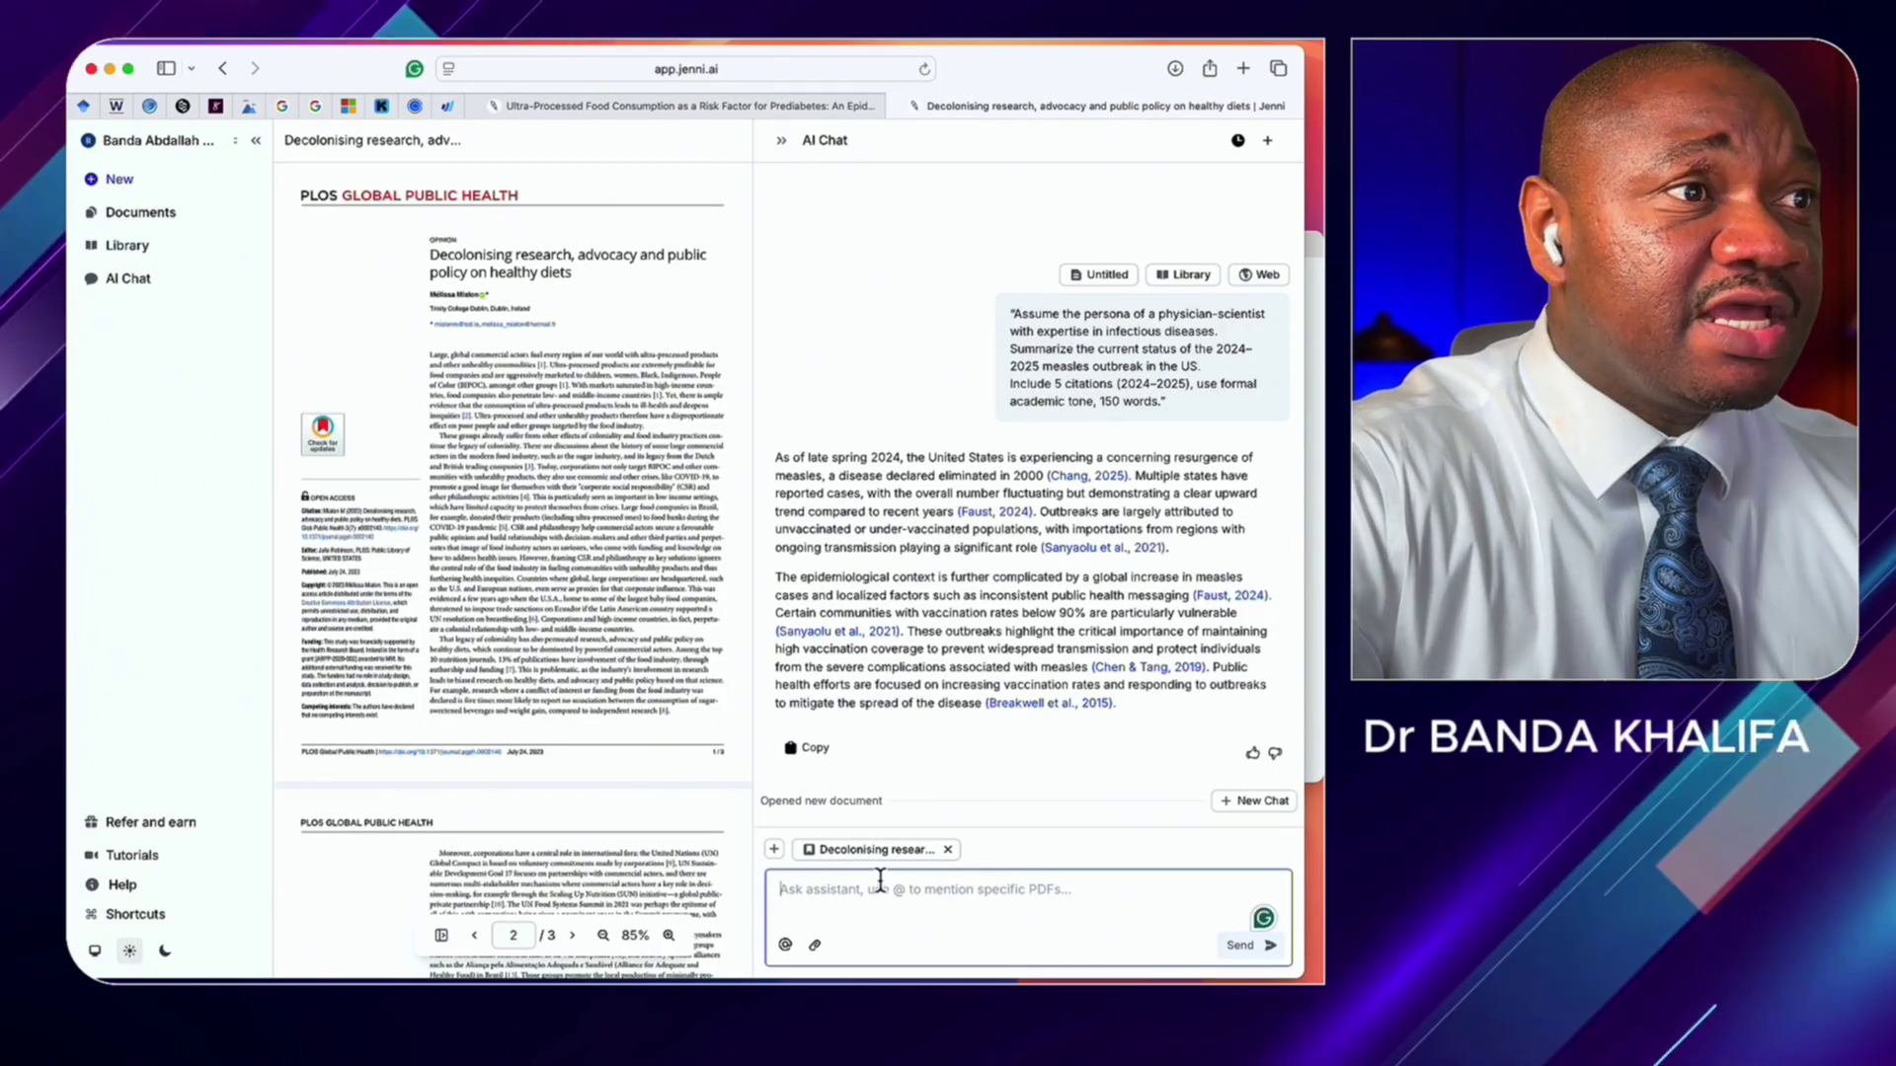
{"action": "type", "text": "what is the take away"}
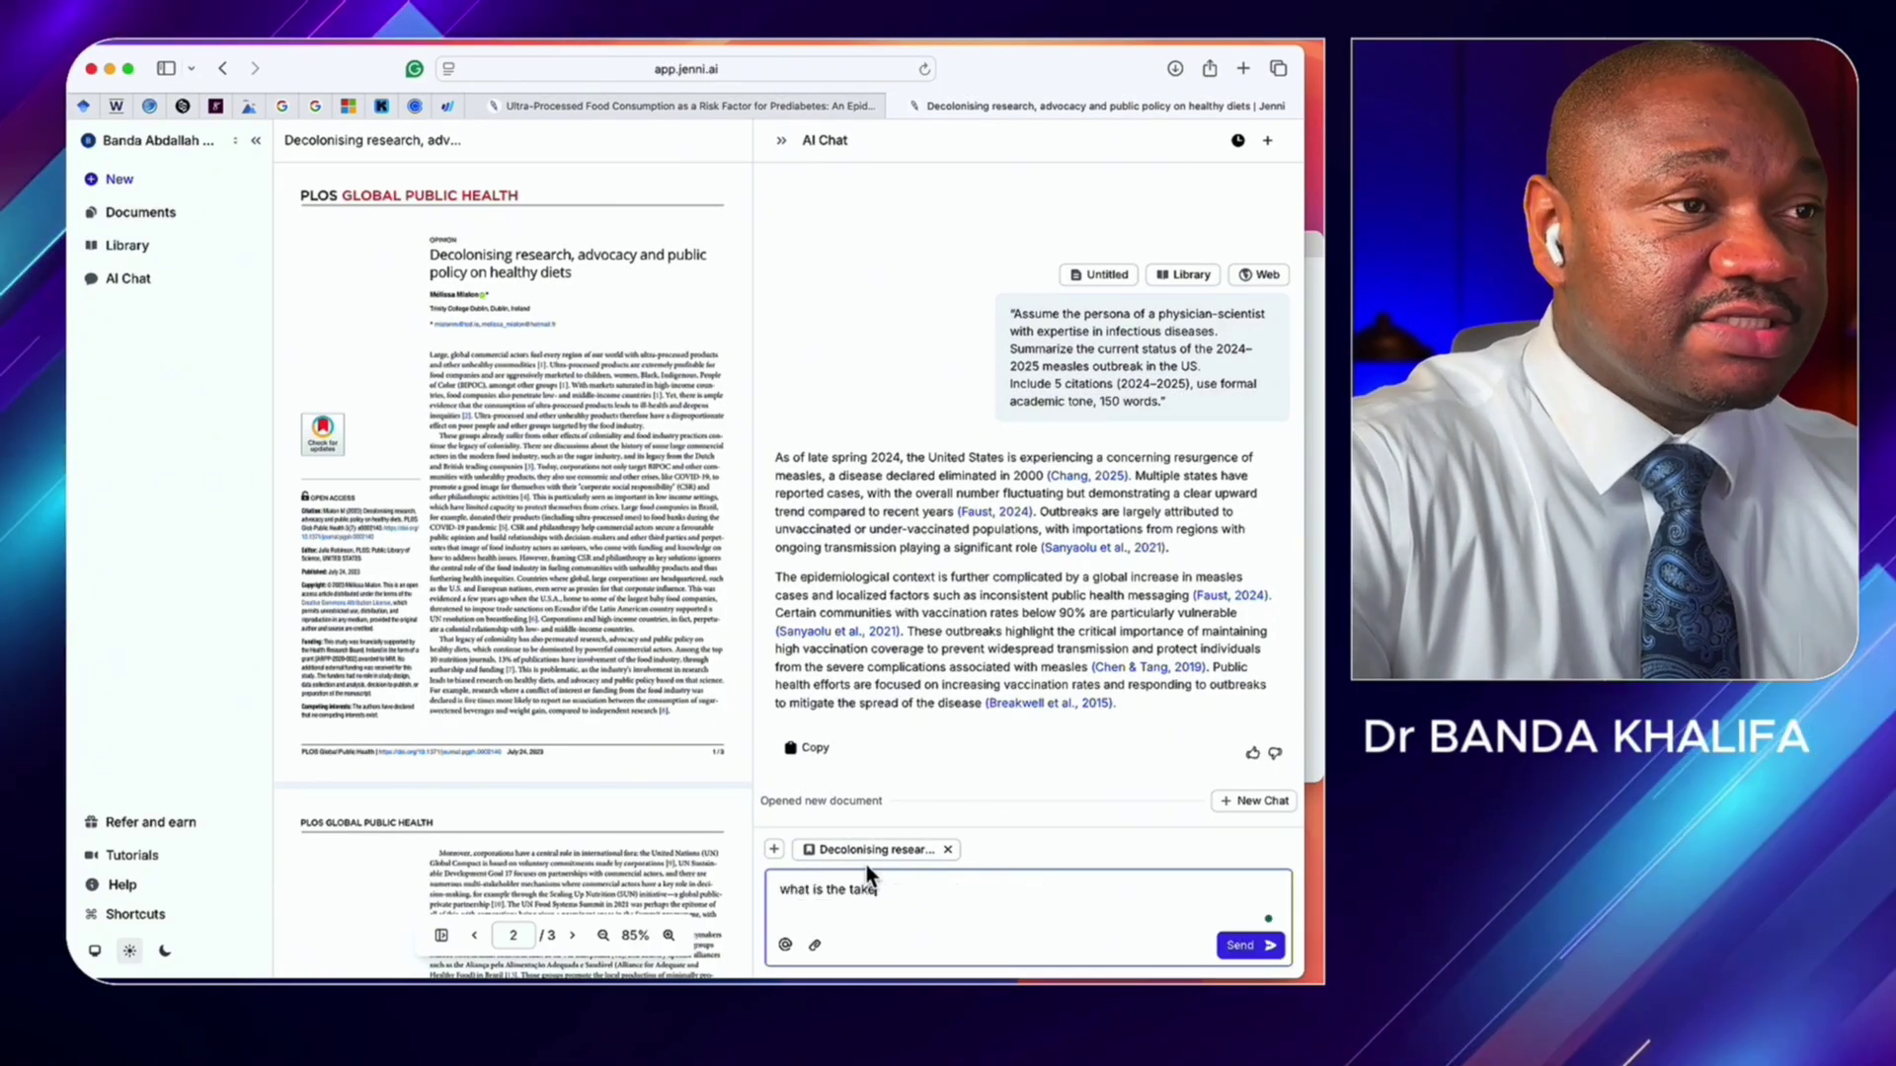
{"action": "key", "text": "BackSpace"}
{"action": "key", "text": "BackSpace"}
{"action": "key", "text": "BackSpace"}
{"action": "key", "text": "BackSpace"}
{"action": "key", "text": "BackSpace"}
{"action": "type", "text": "aways from this paper @"}
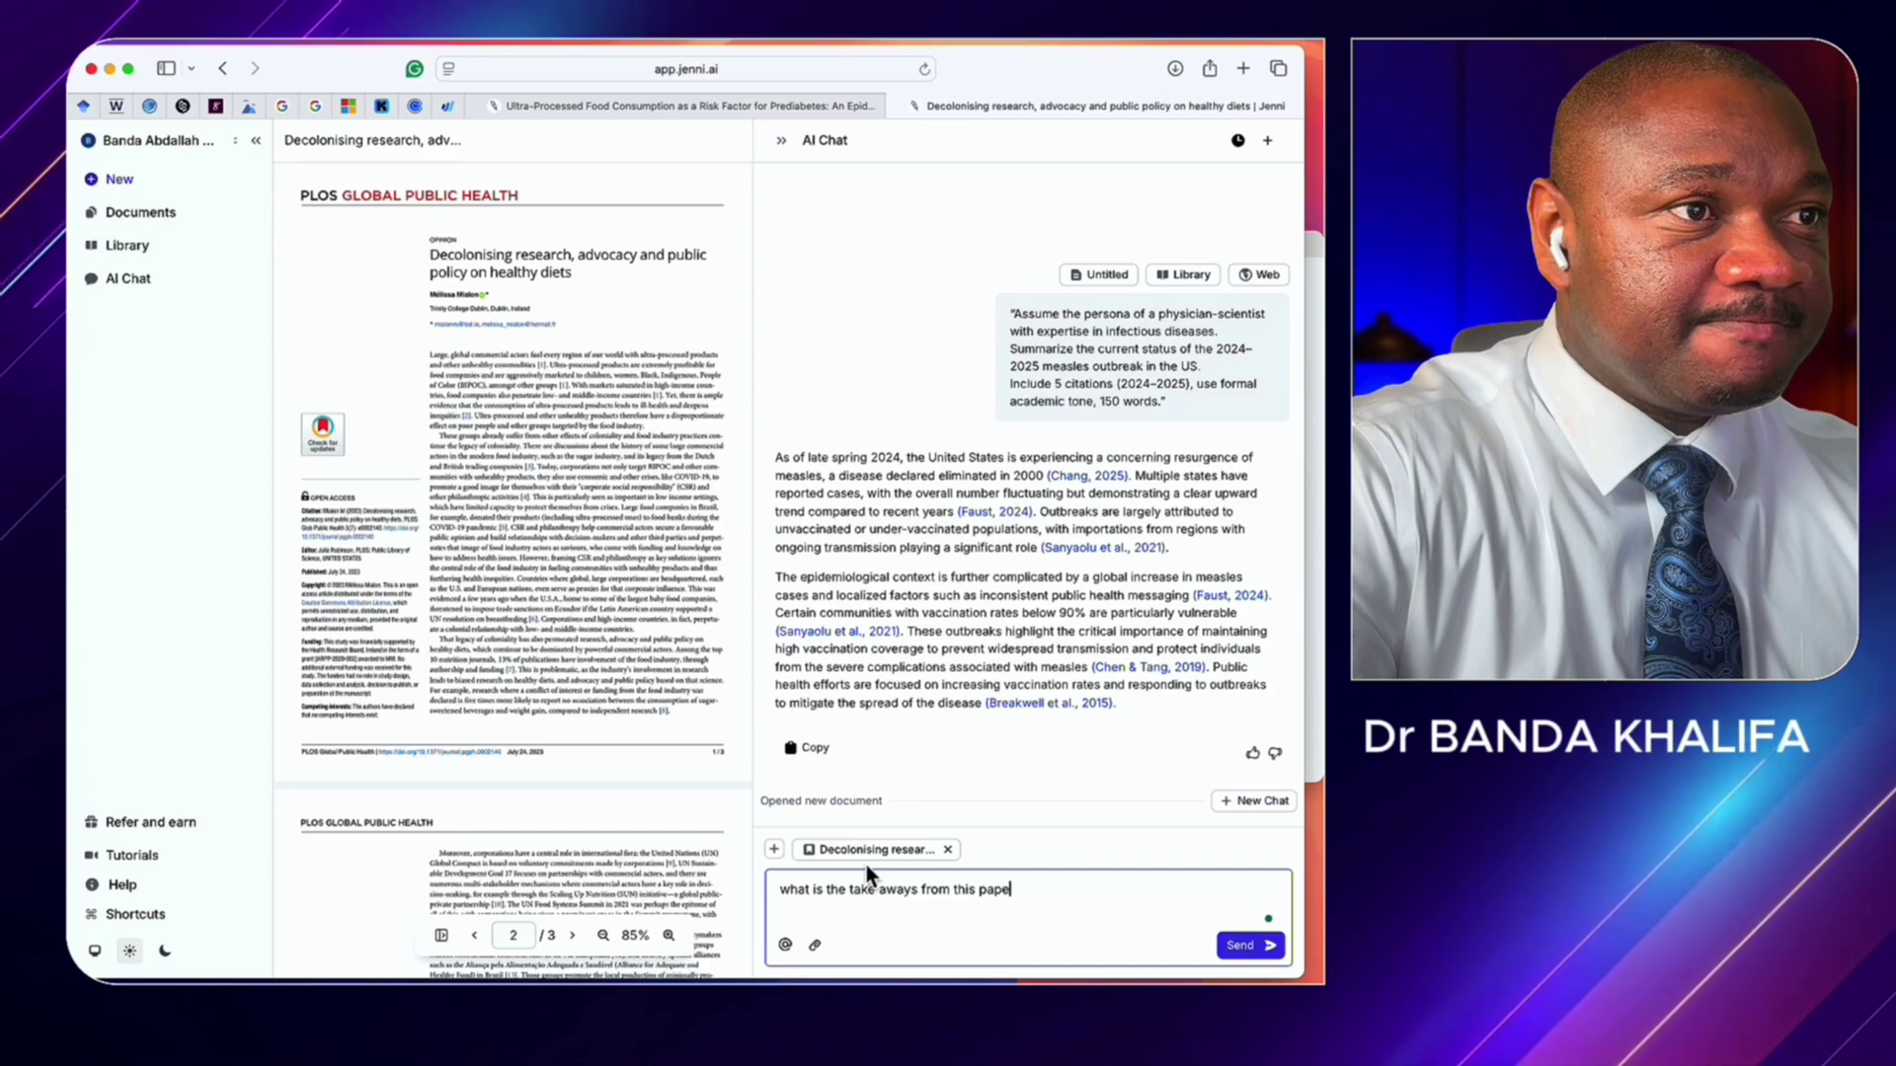
{"action": "left_click", "coordinate": [1121, 691]}
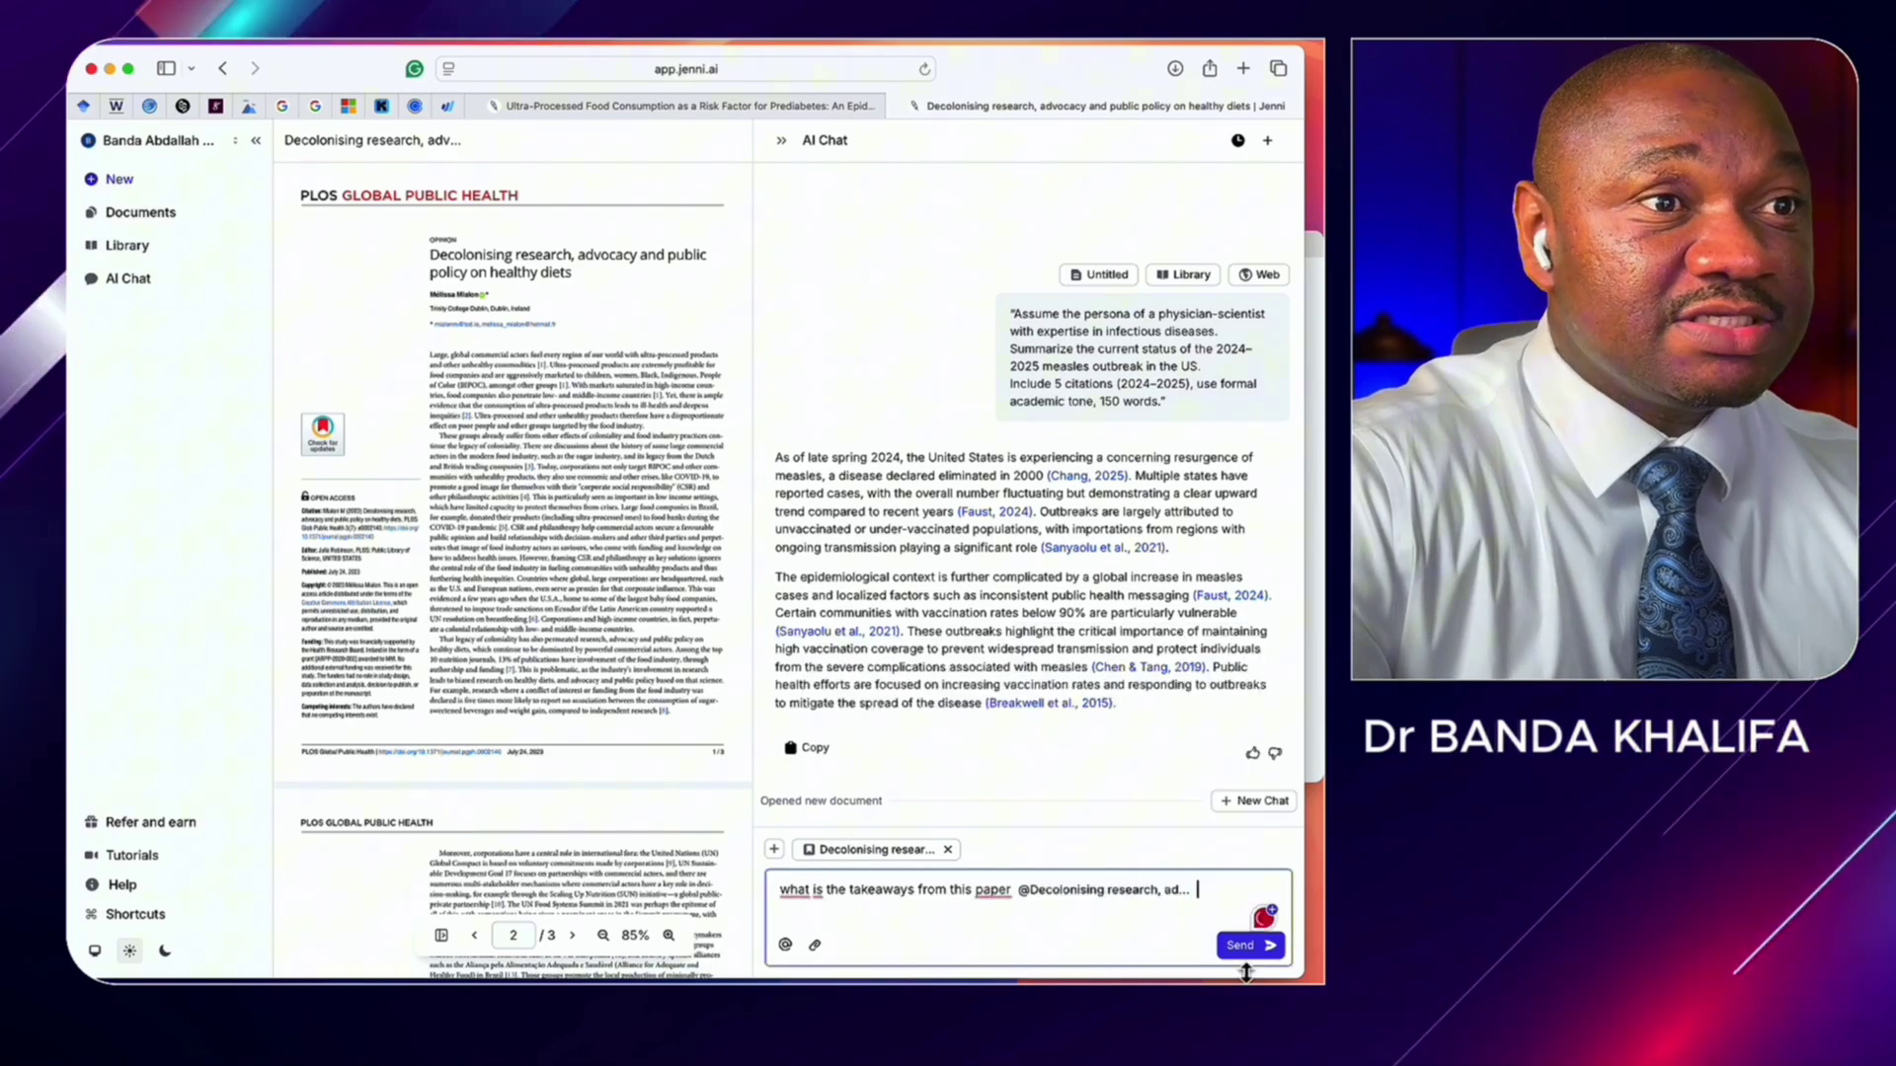
{"action": "key", "text": "Return"}
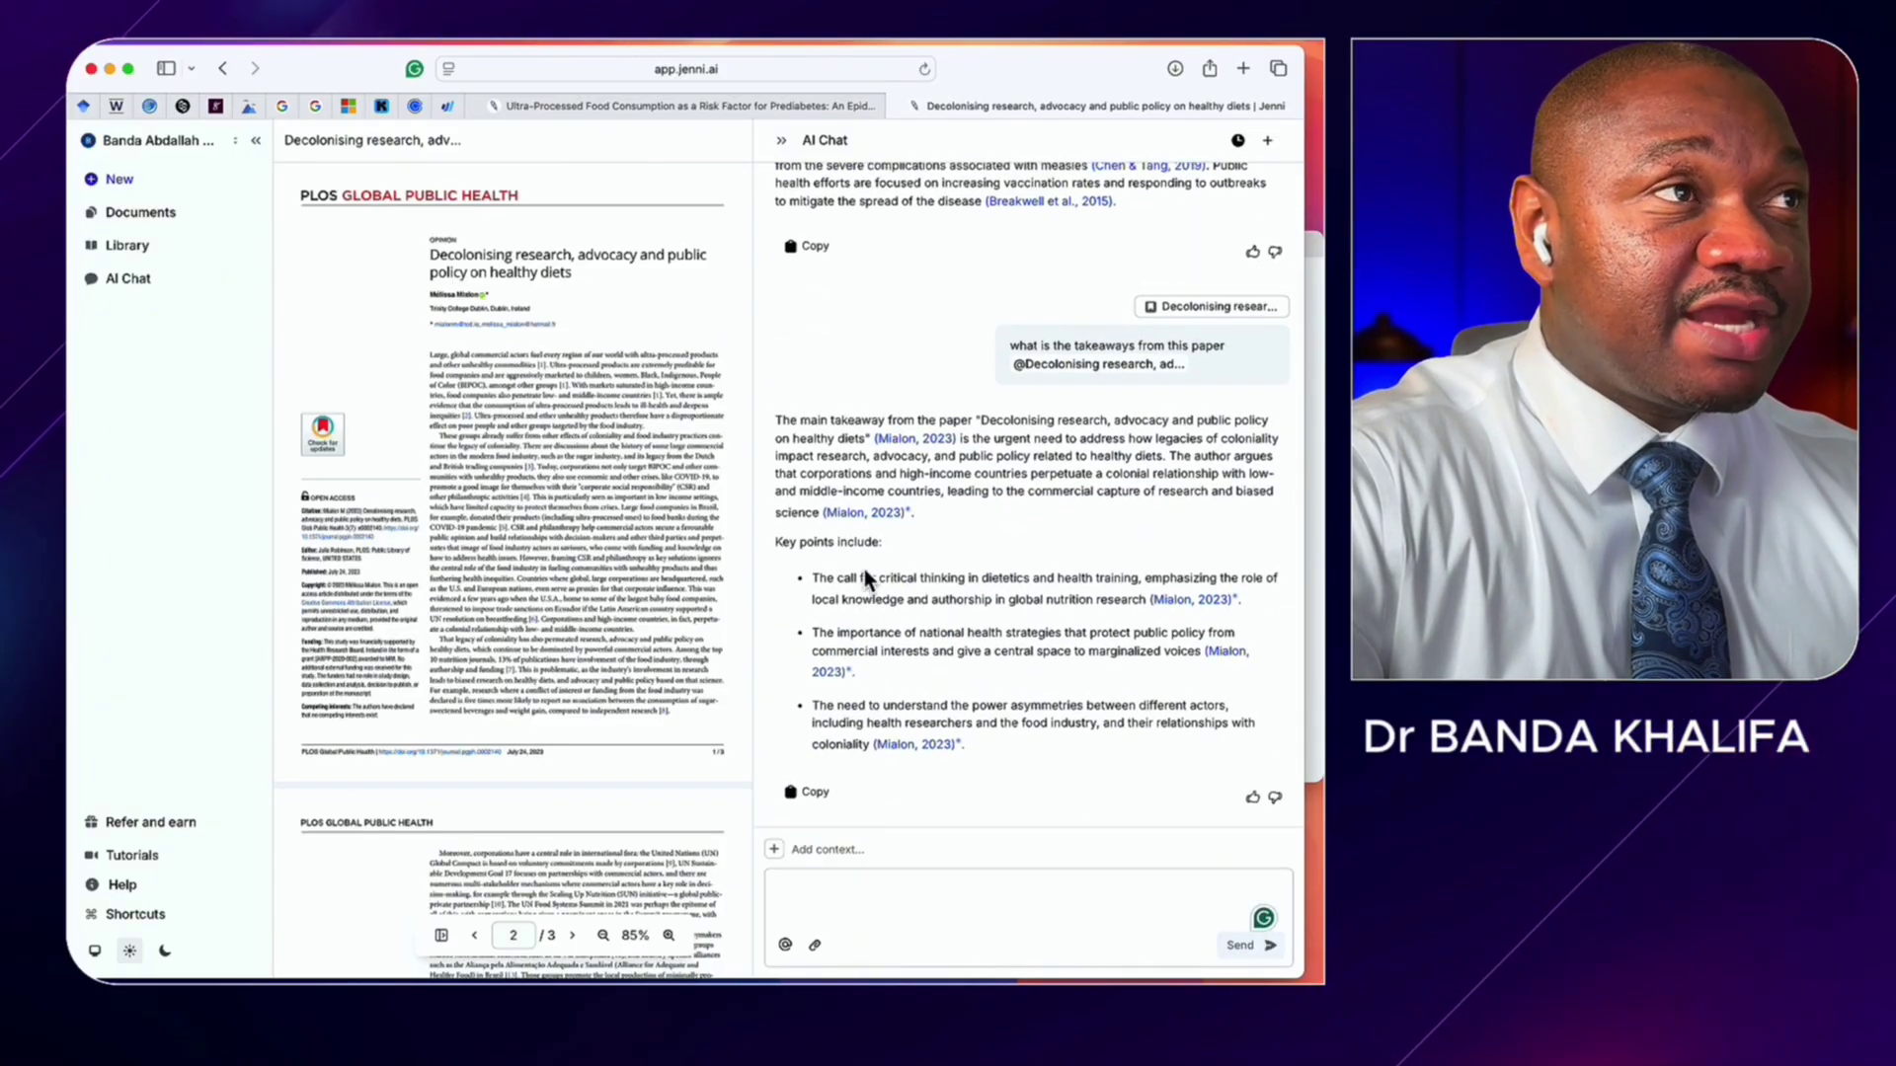
{"action": "scroll", "coordinate": [563, 549], "scroll_direction": "down", "scroll_amount": 1}
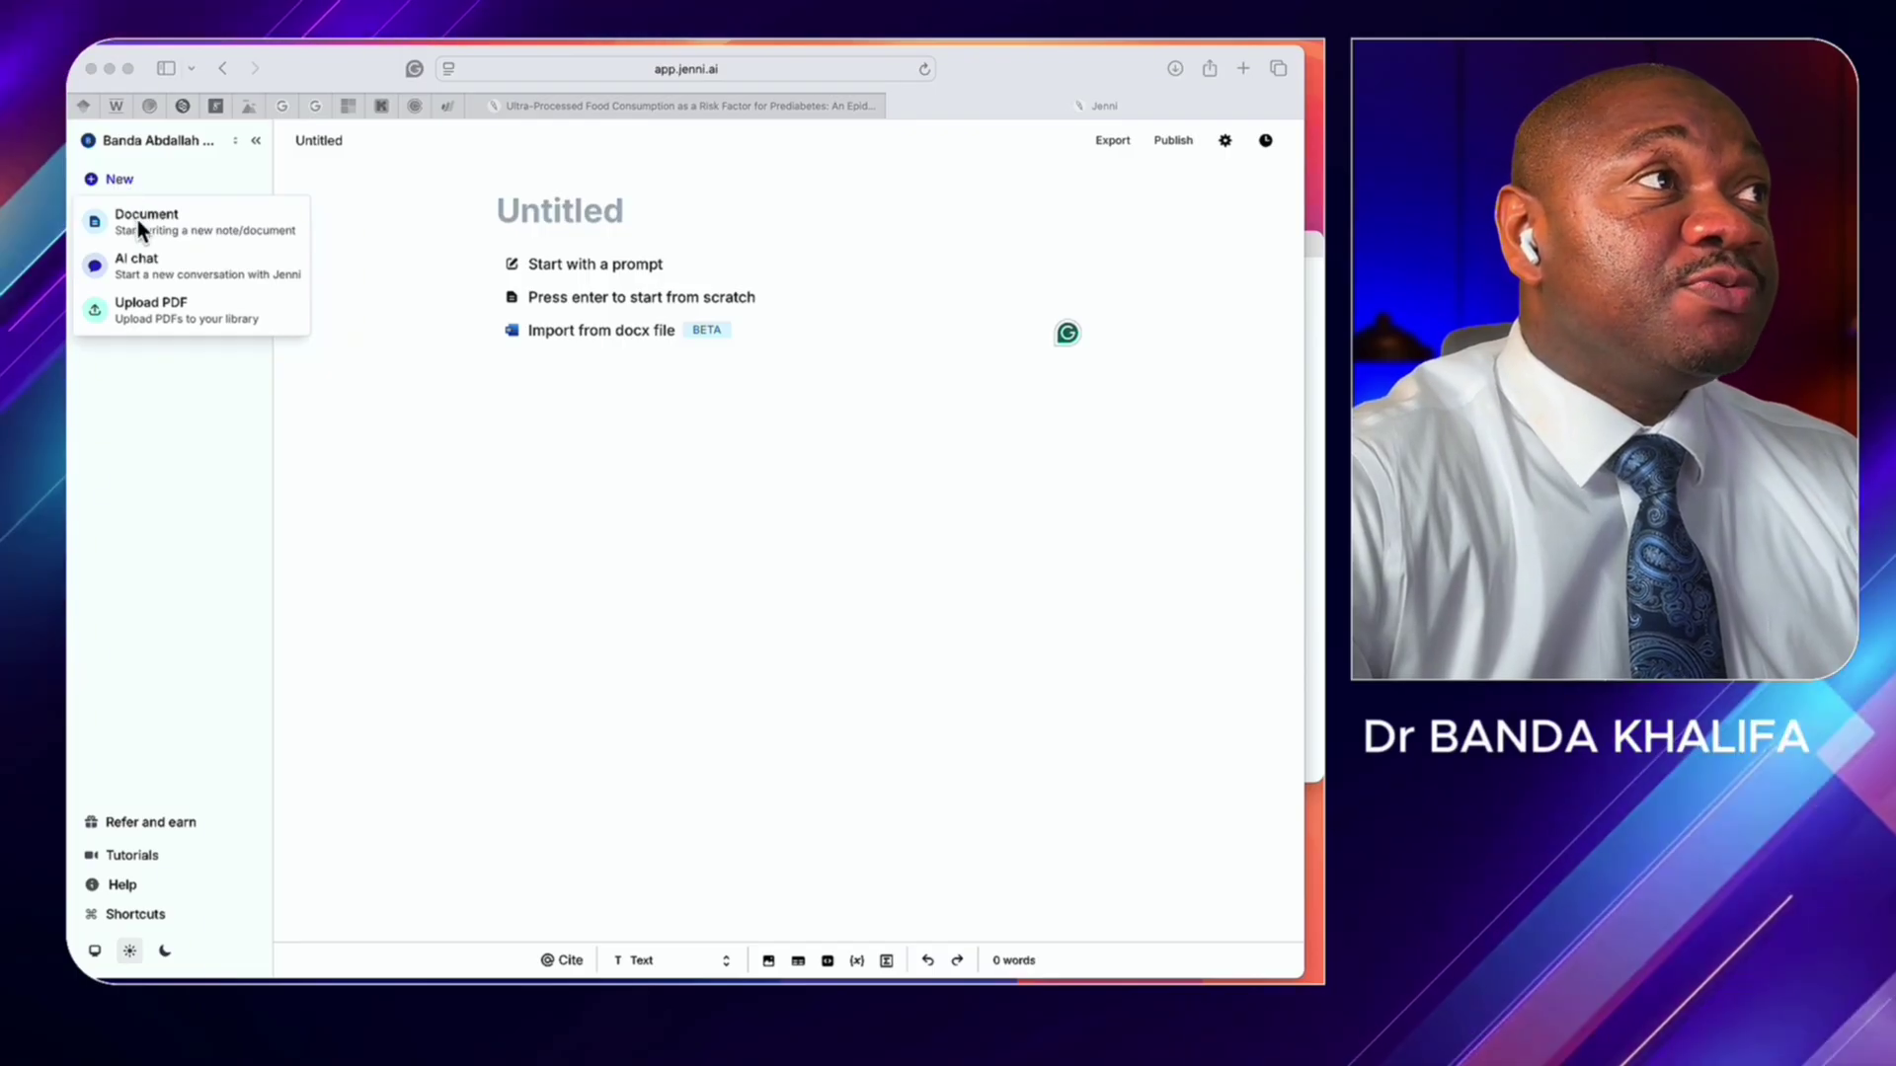
Step: Create a new document from the New menu and dismiss the first writing prompt dialog
{"action": "left_click", "coordinate": [138, 221]}
{"action": "left_click", "coordinate": [140, 225]}
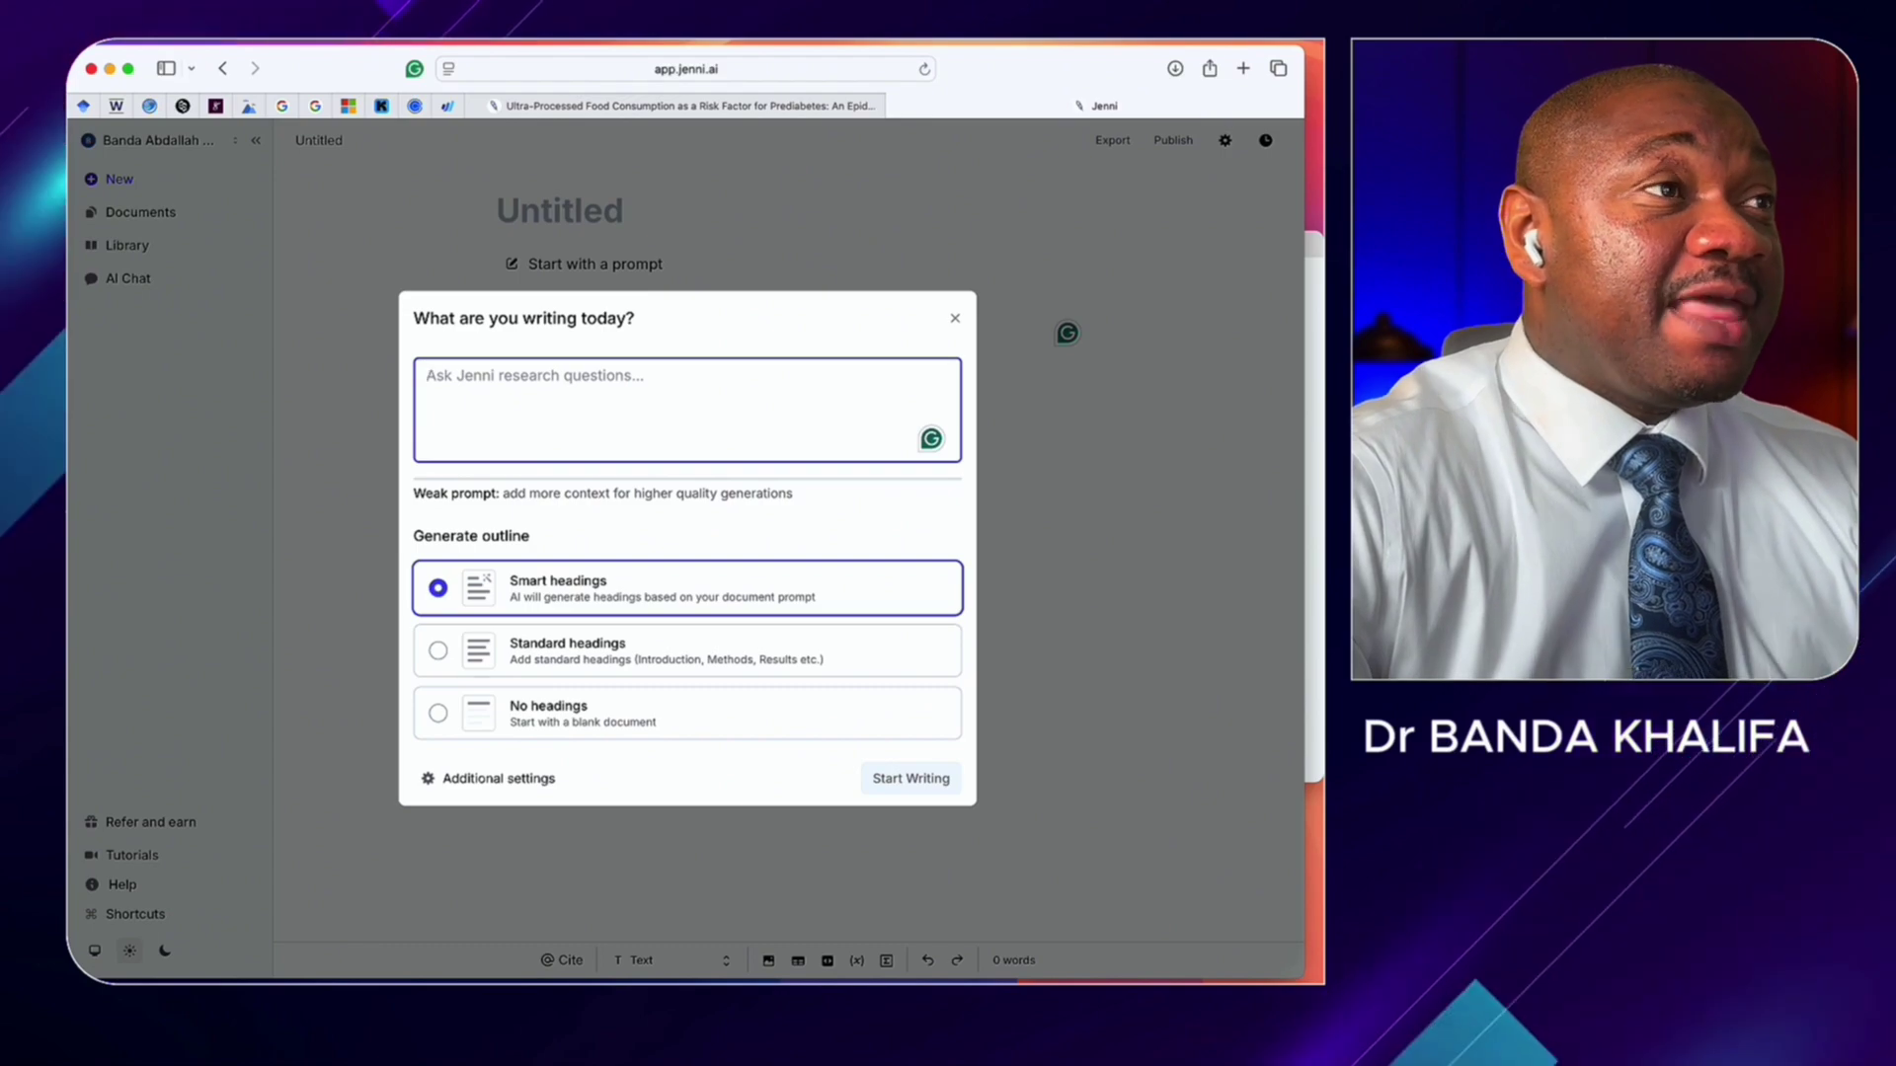
{"action": "left_click", "coordinate": [955, 318]}
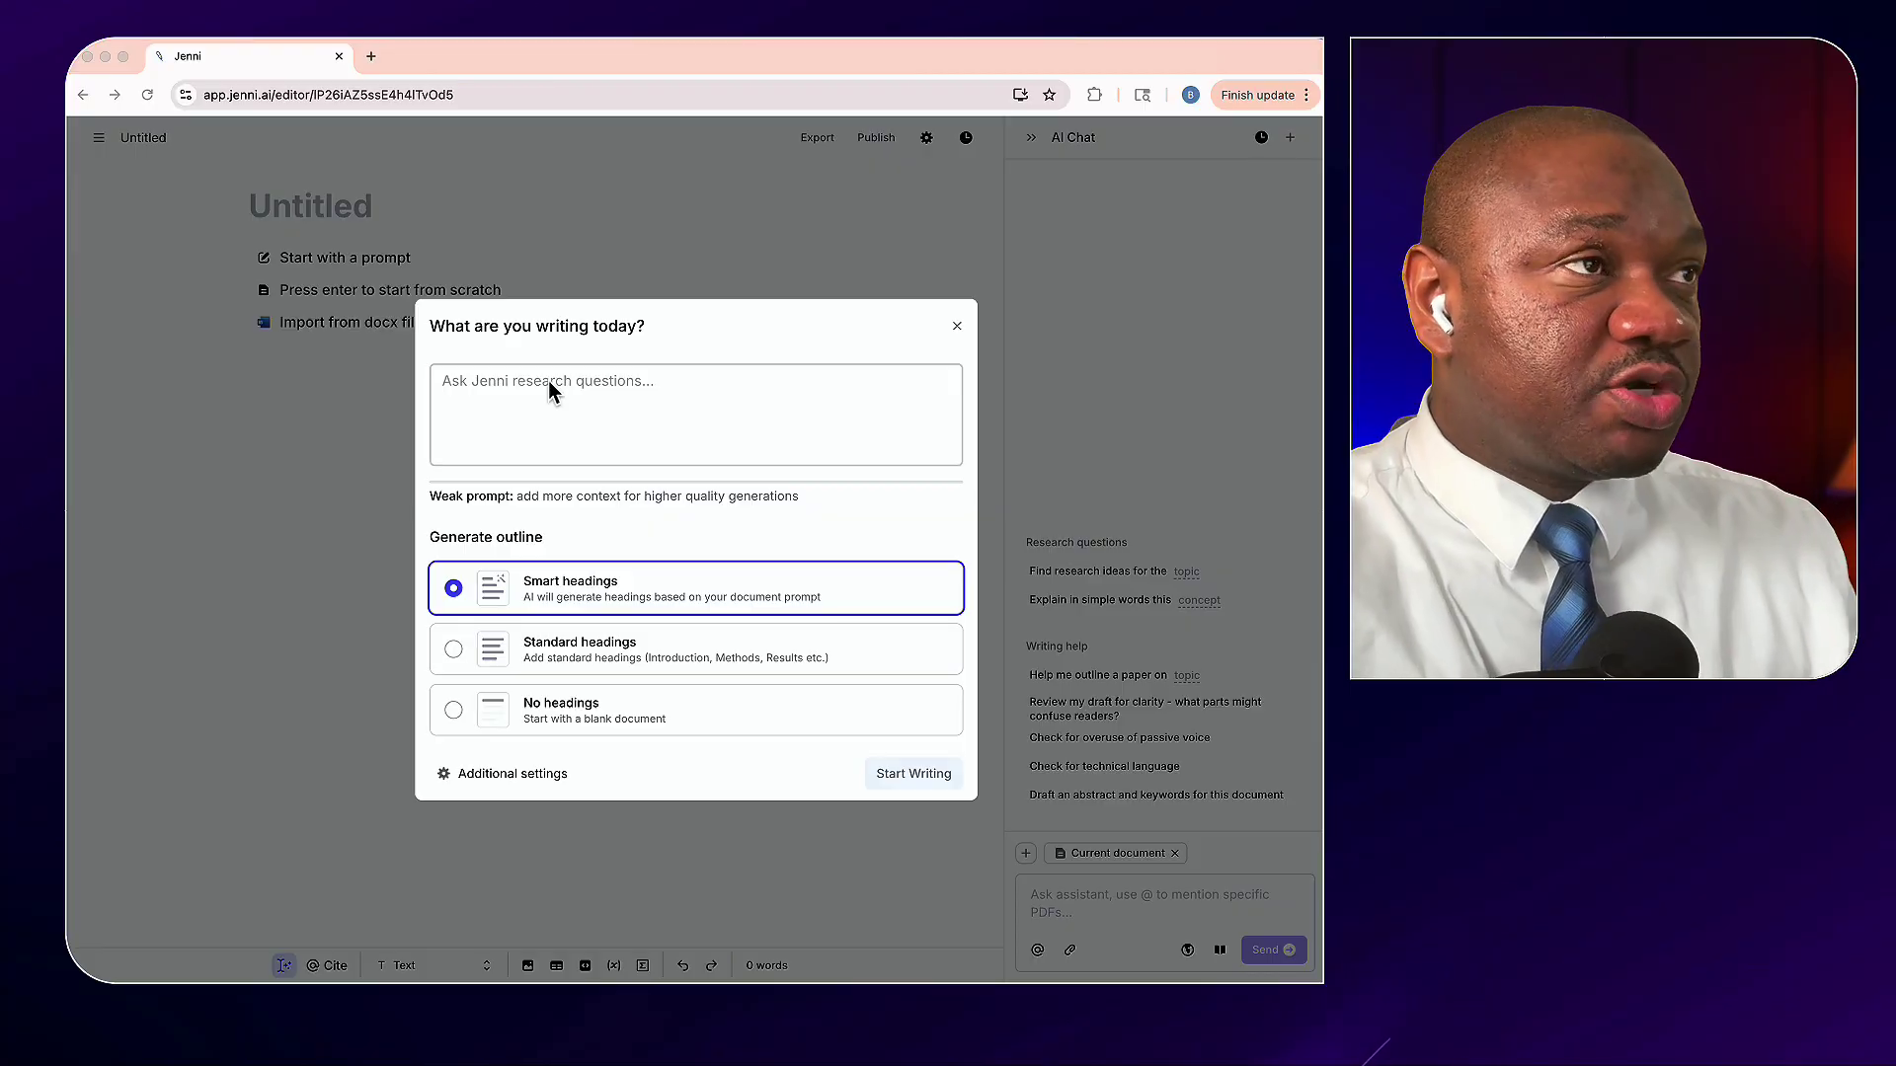
Step: Paste the ultra-processed food and prediabetes paper description and start writing with Smart headings
{"action": "type", "text": "I am a postdoc researcher in epidemiology writing a research paper on the association between ultra-processed food consumption and prediabetes risk."}
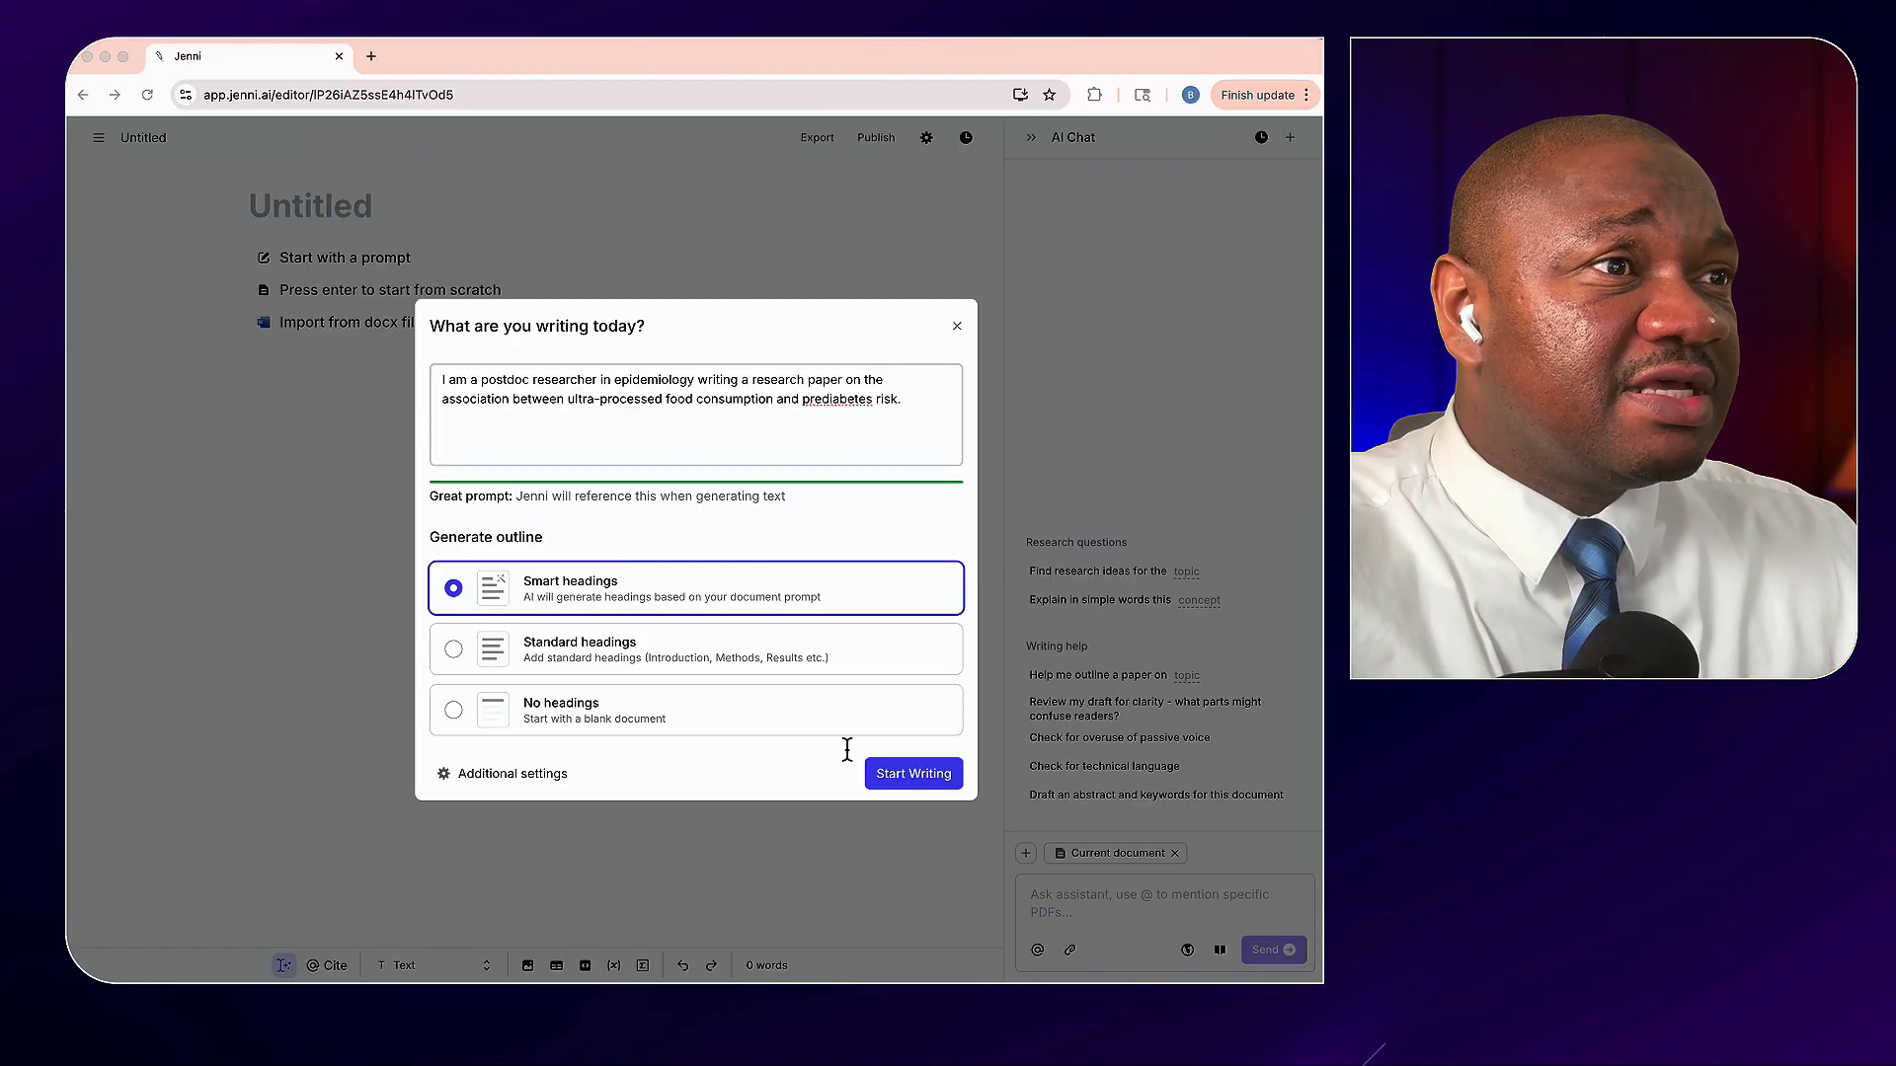
{"action": "left_click", "coordinate": [906, 776]}
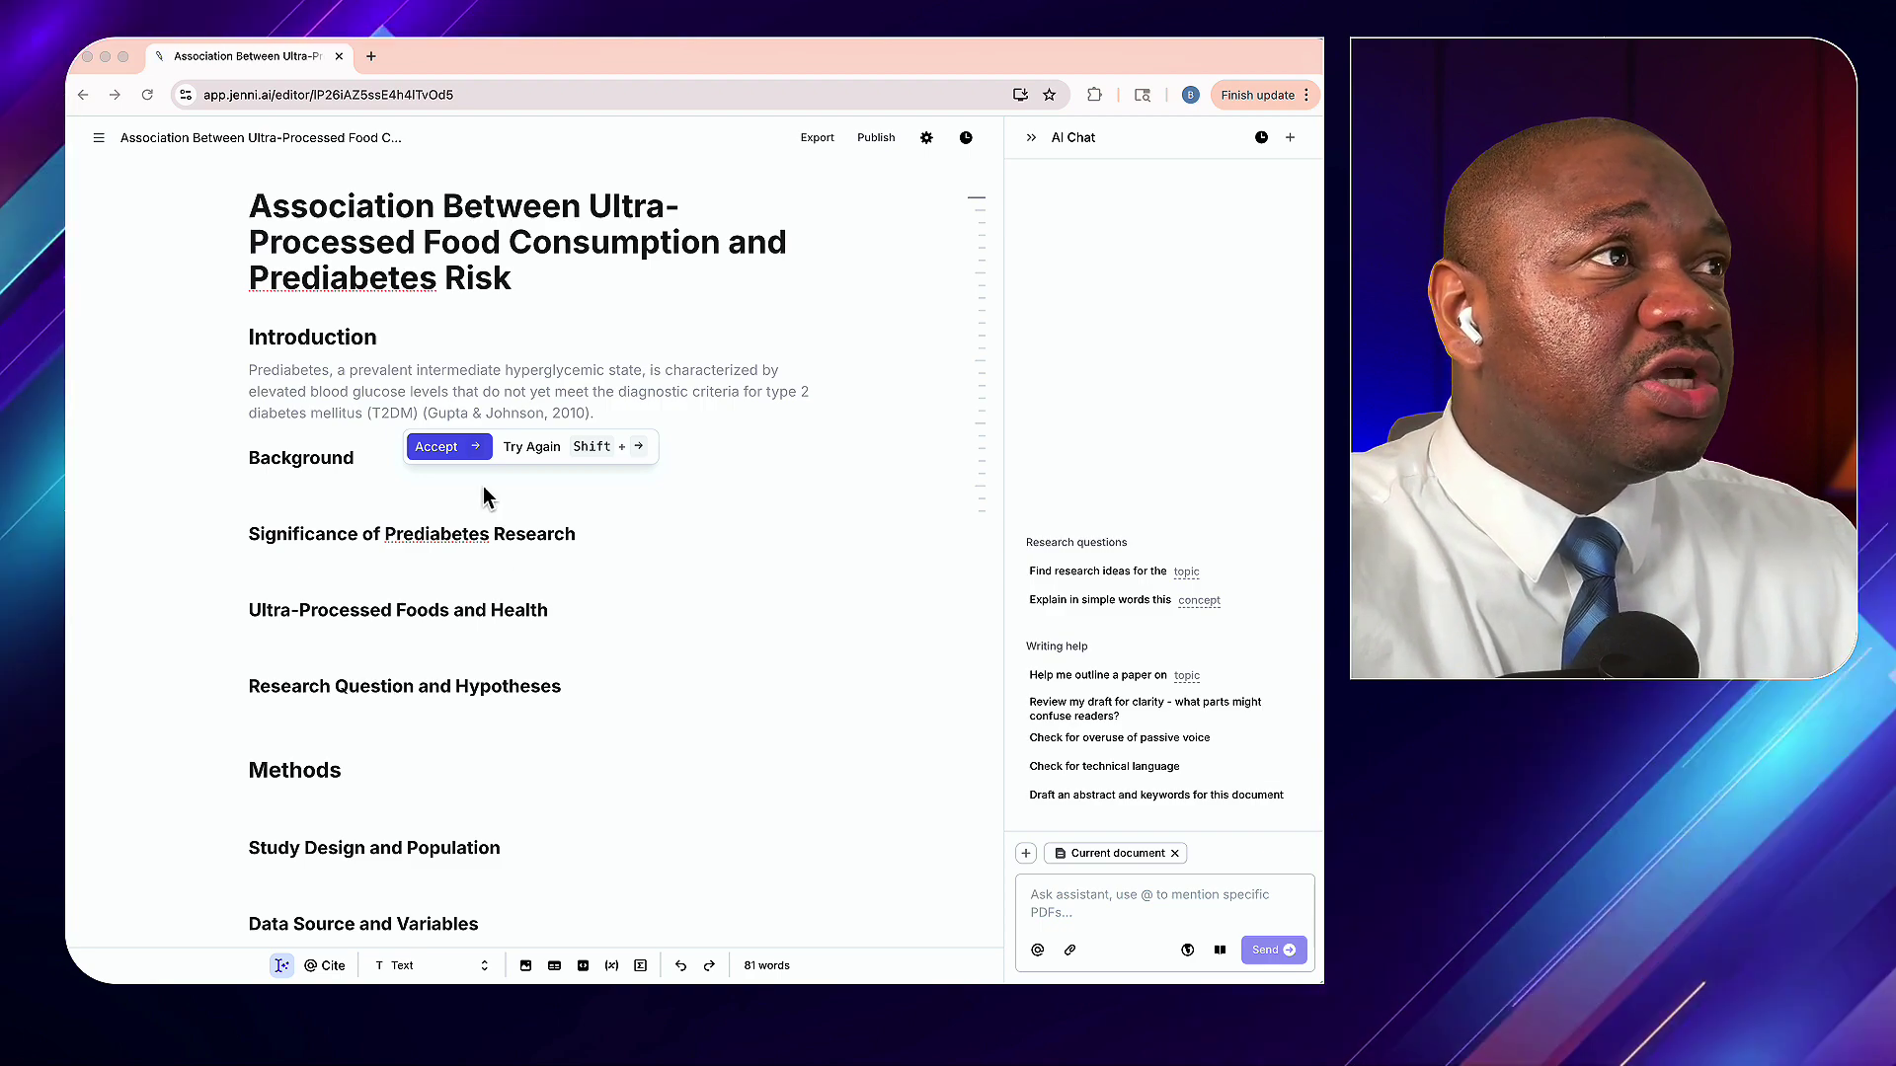
Step: Accept the opening, HbA1c definition and pathophysiology sentences; reject the 88-million global prevalence sentence
{"action": "left_click", "coordinate": [447, 452]}
{"action": "left_click", "coordinate": [447, 452]}
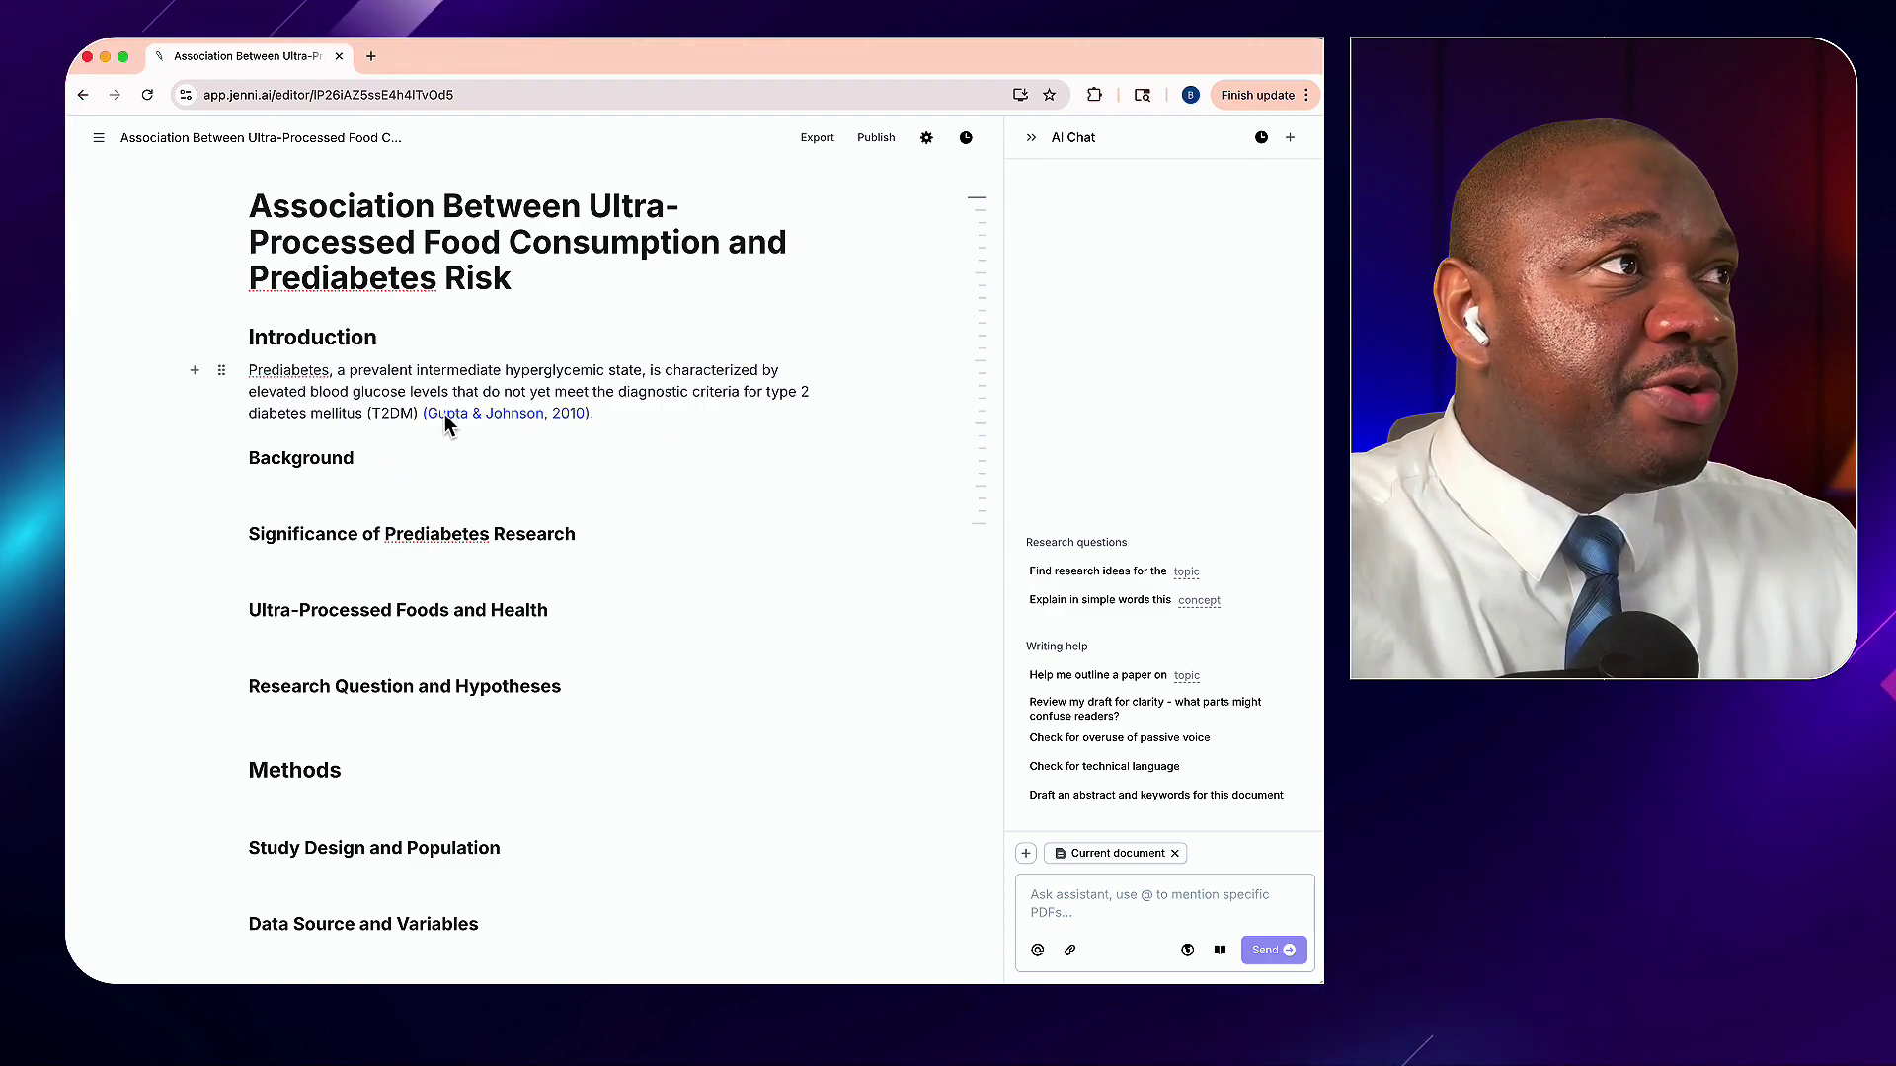
{"action": "mouse_move", "coordinate": [554, 415]}
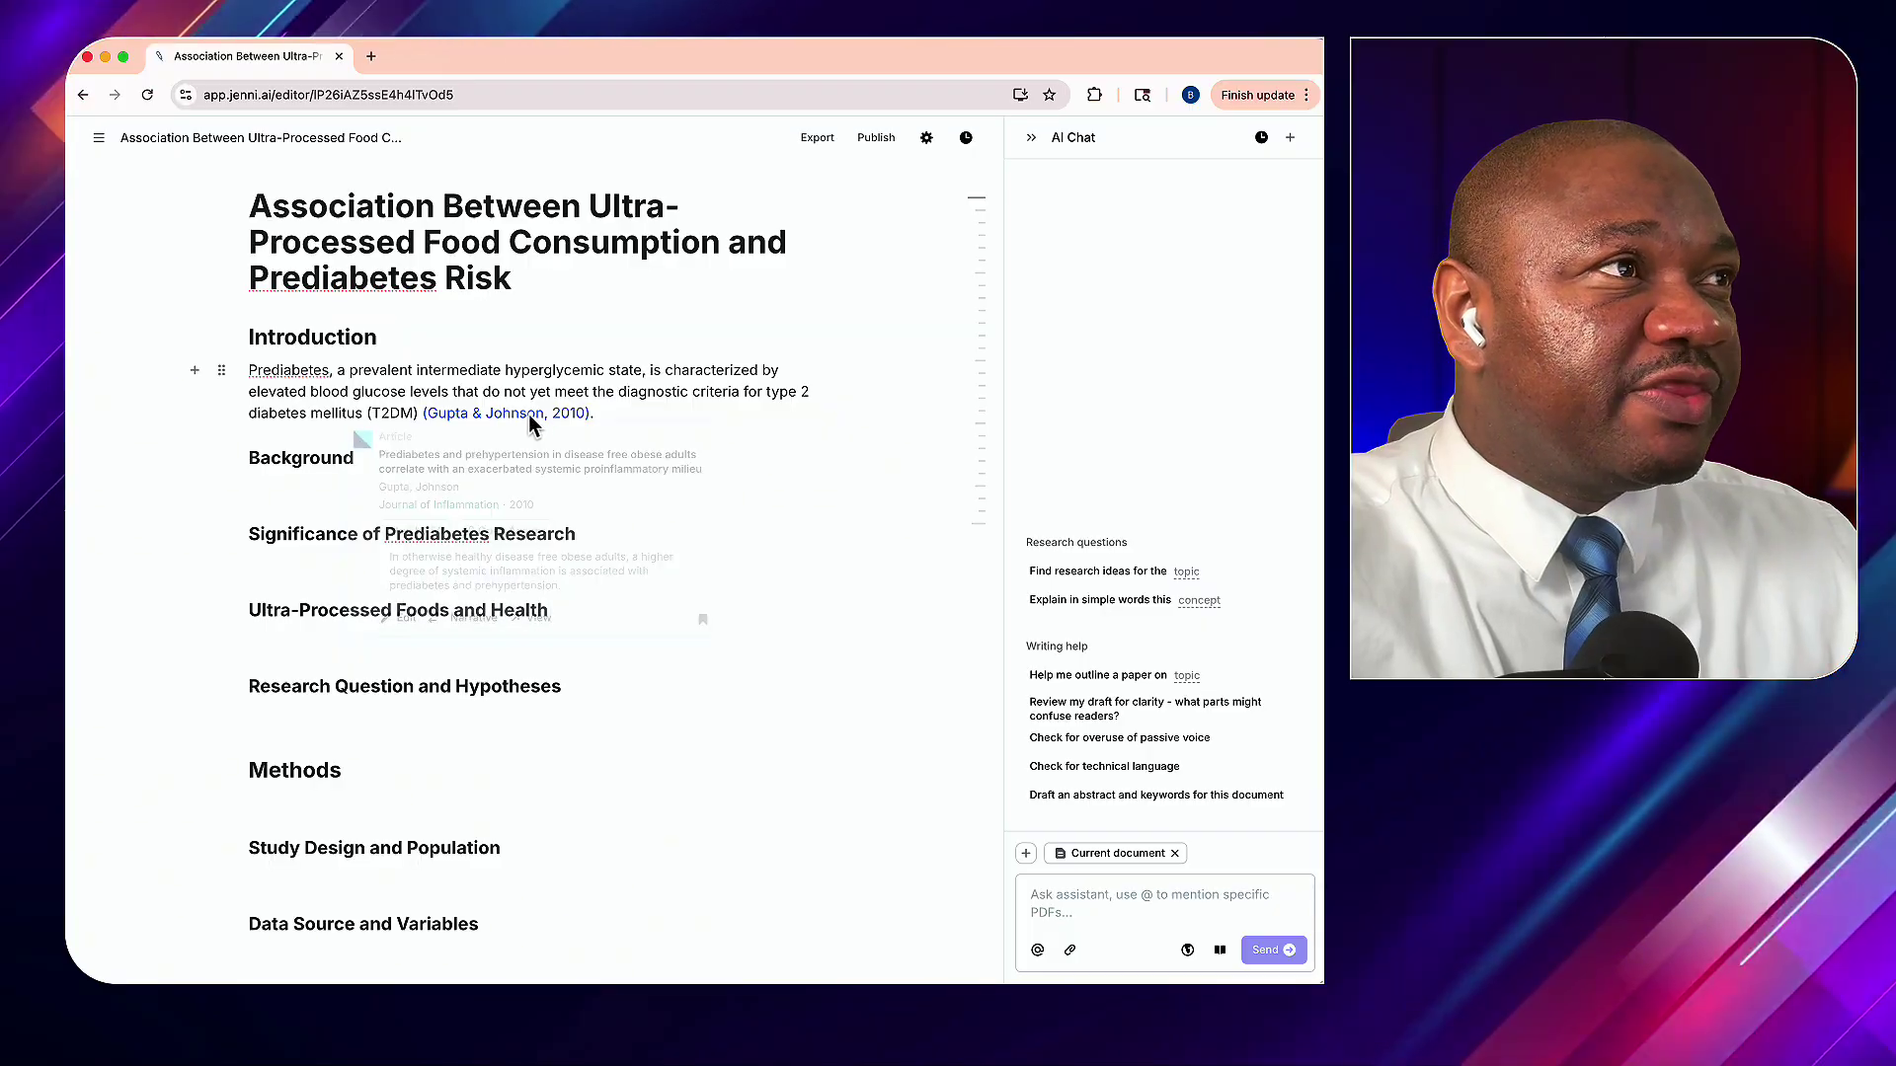
{"action": "left_click", "coordinate": [631, 417]}
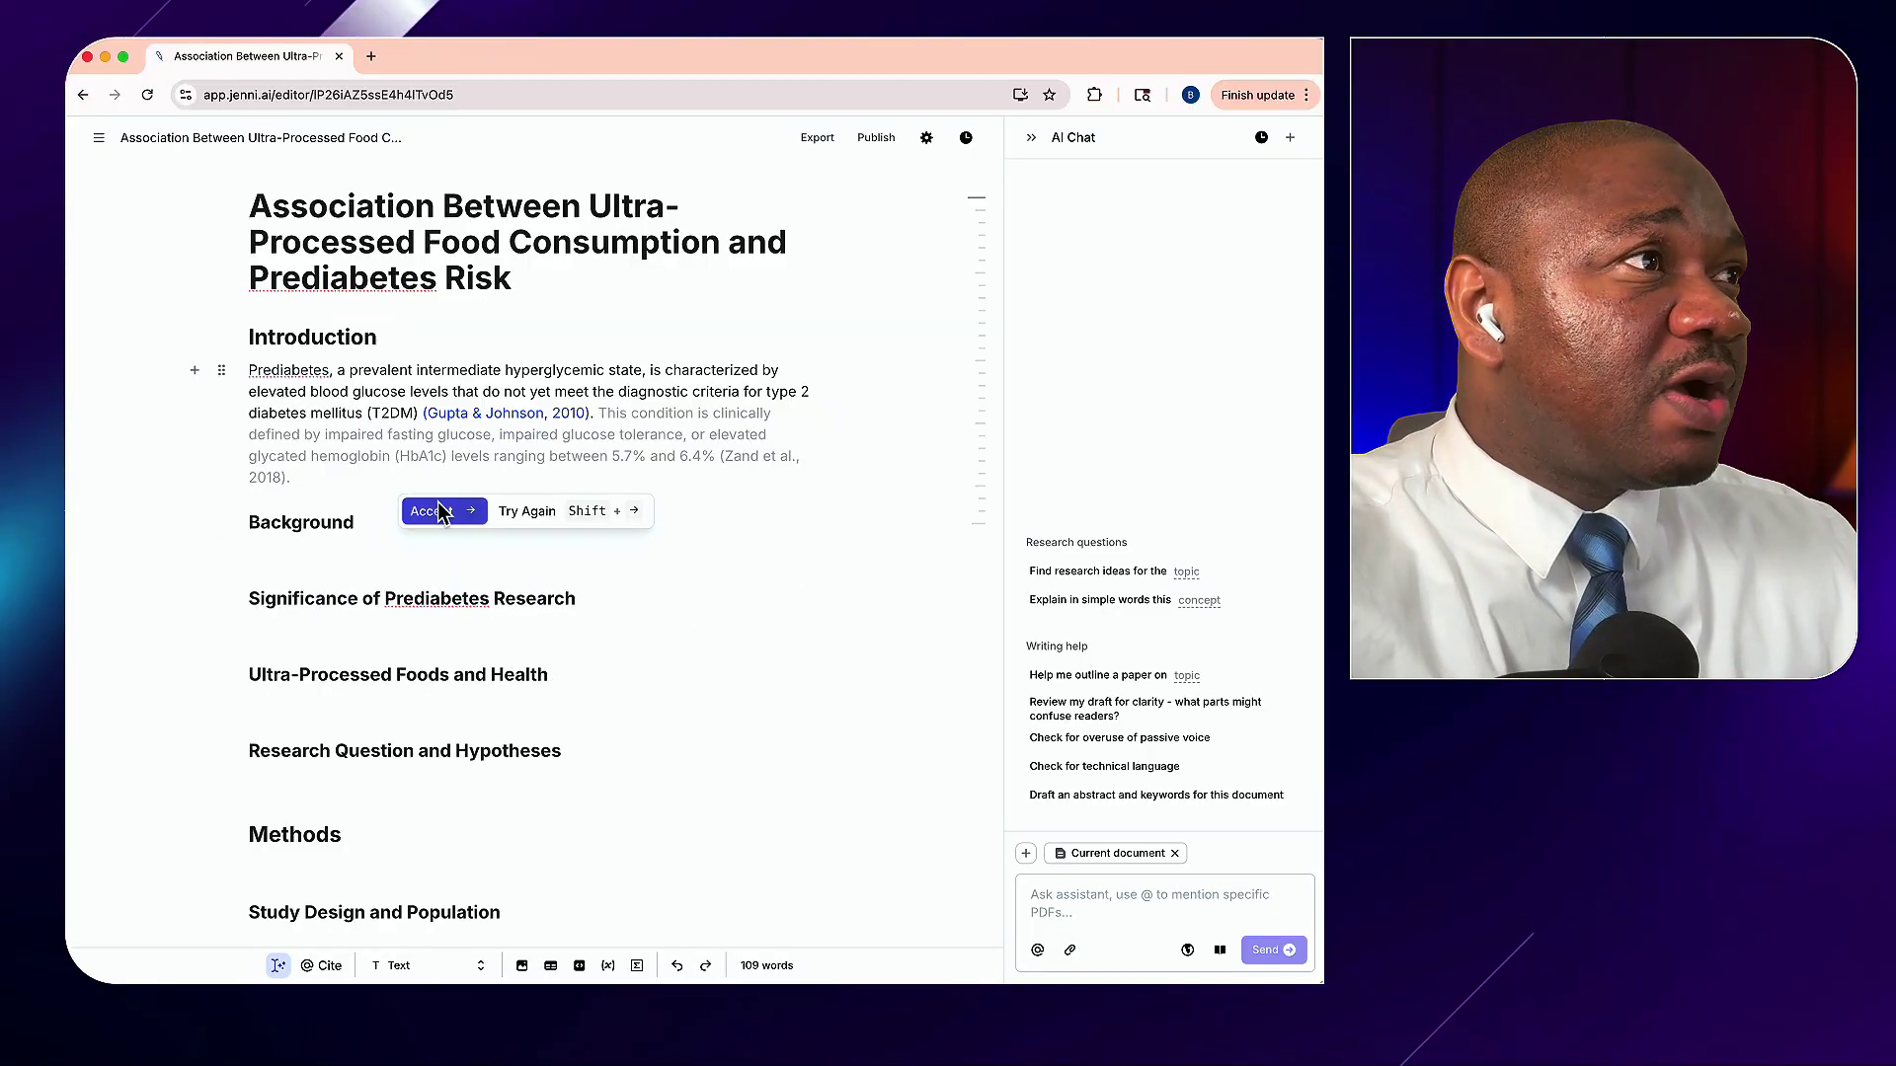
{"action": "left_click", "coordinate": [448, 514]}
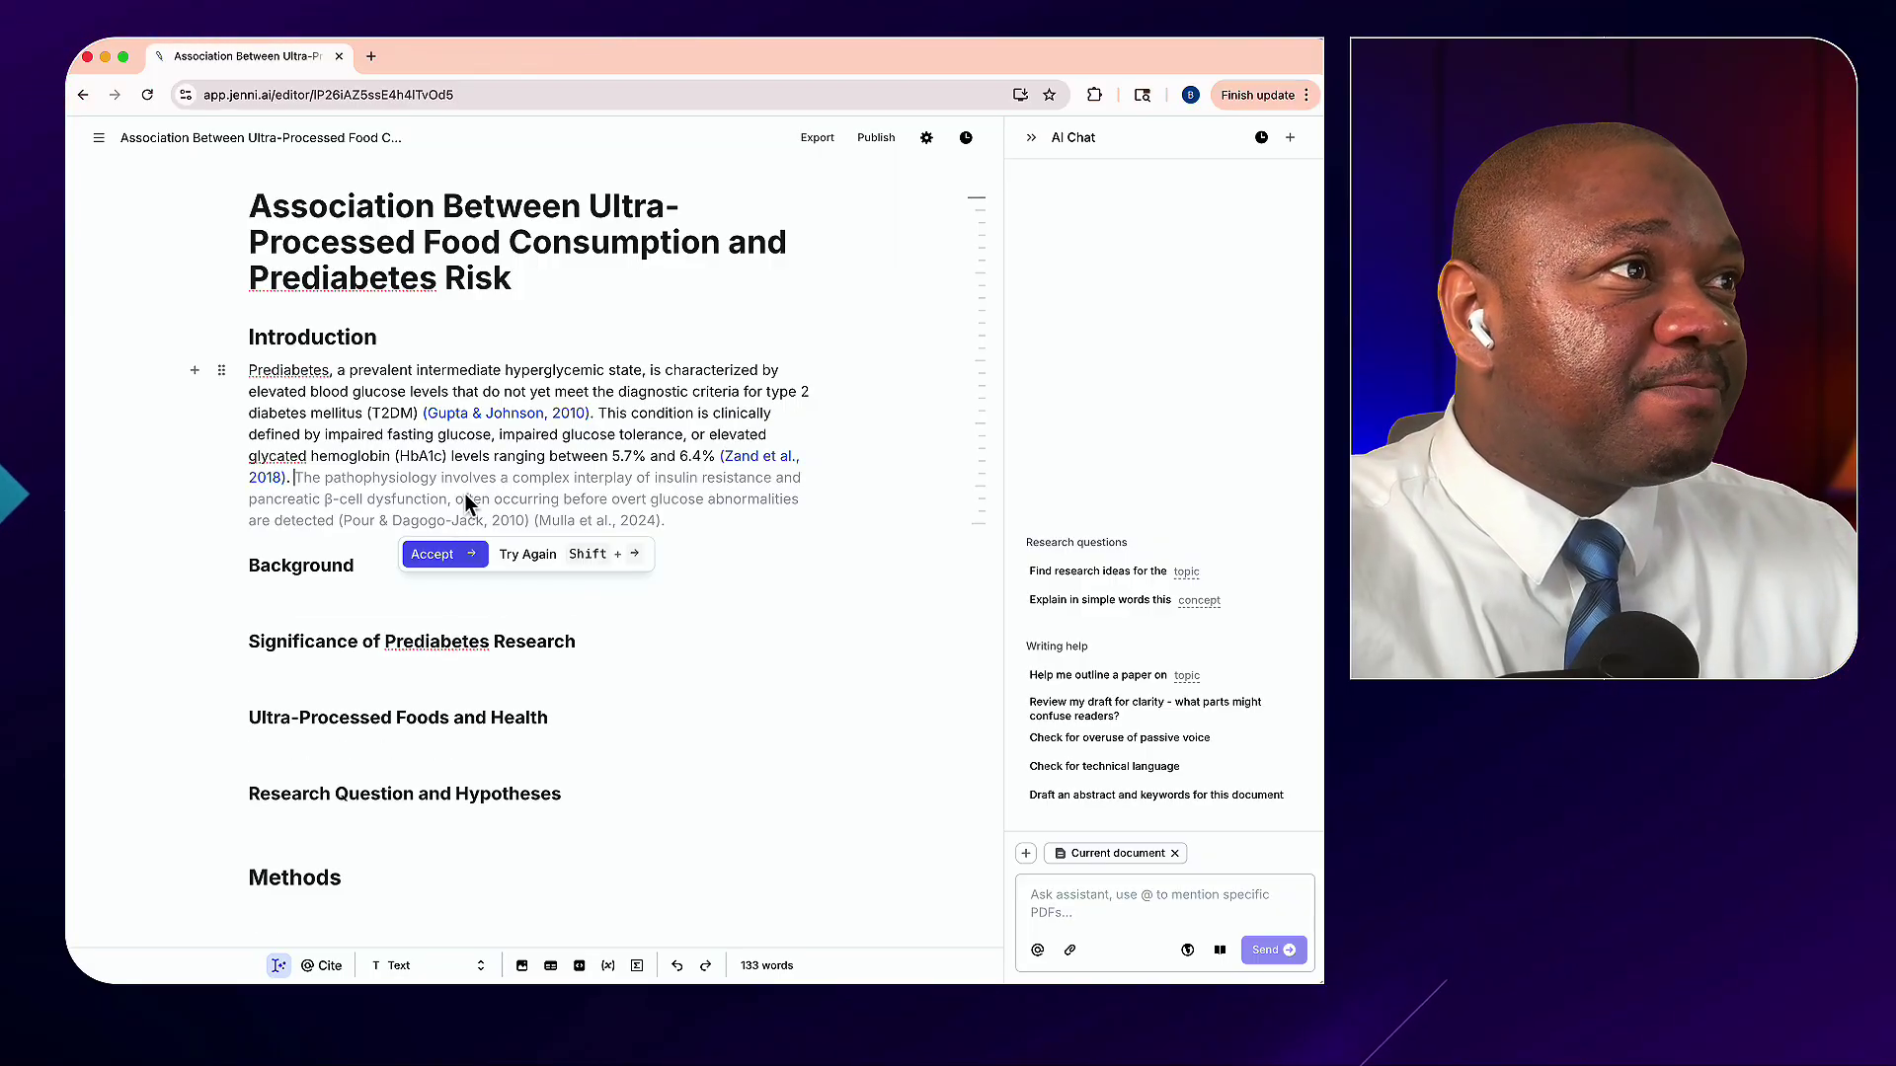
{"action": "left_click", "coordinate": [450, 559]}
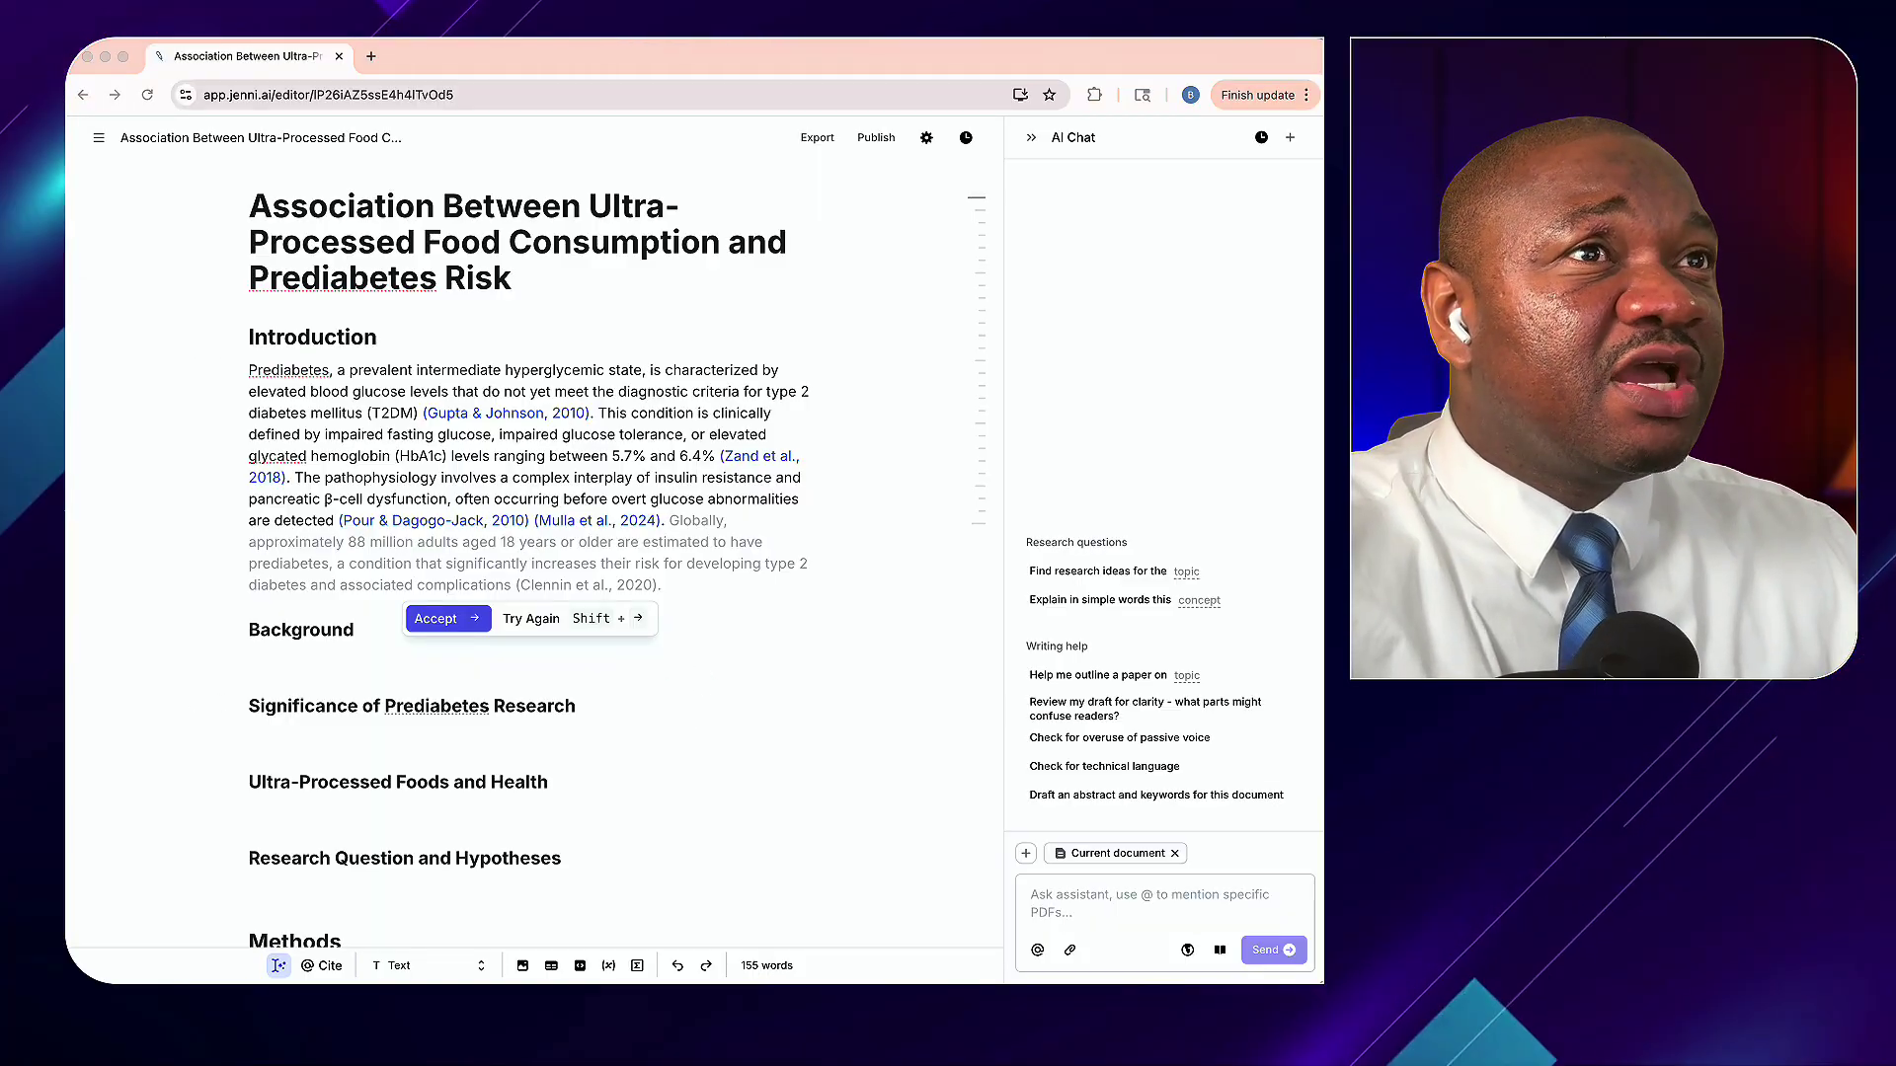
{"action": "key", "text": "Escape"}
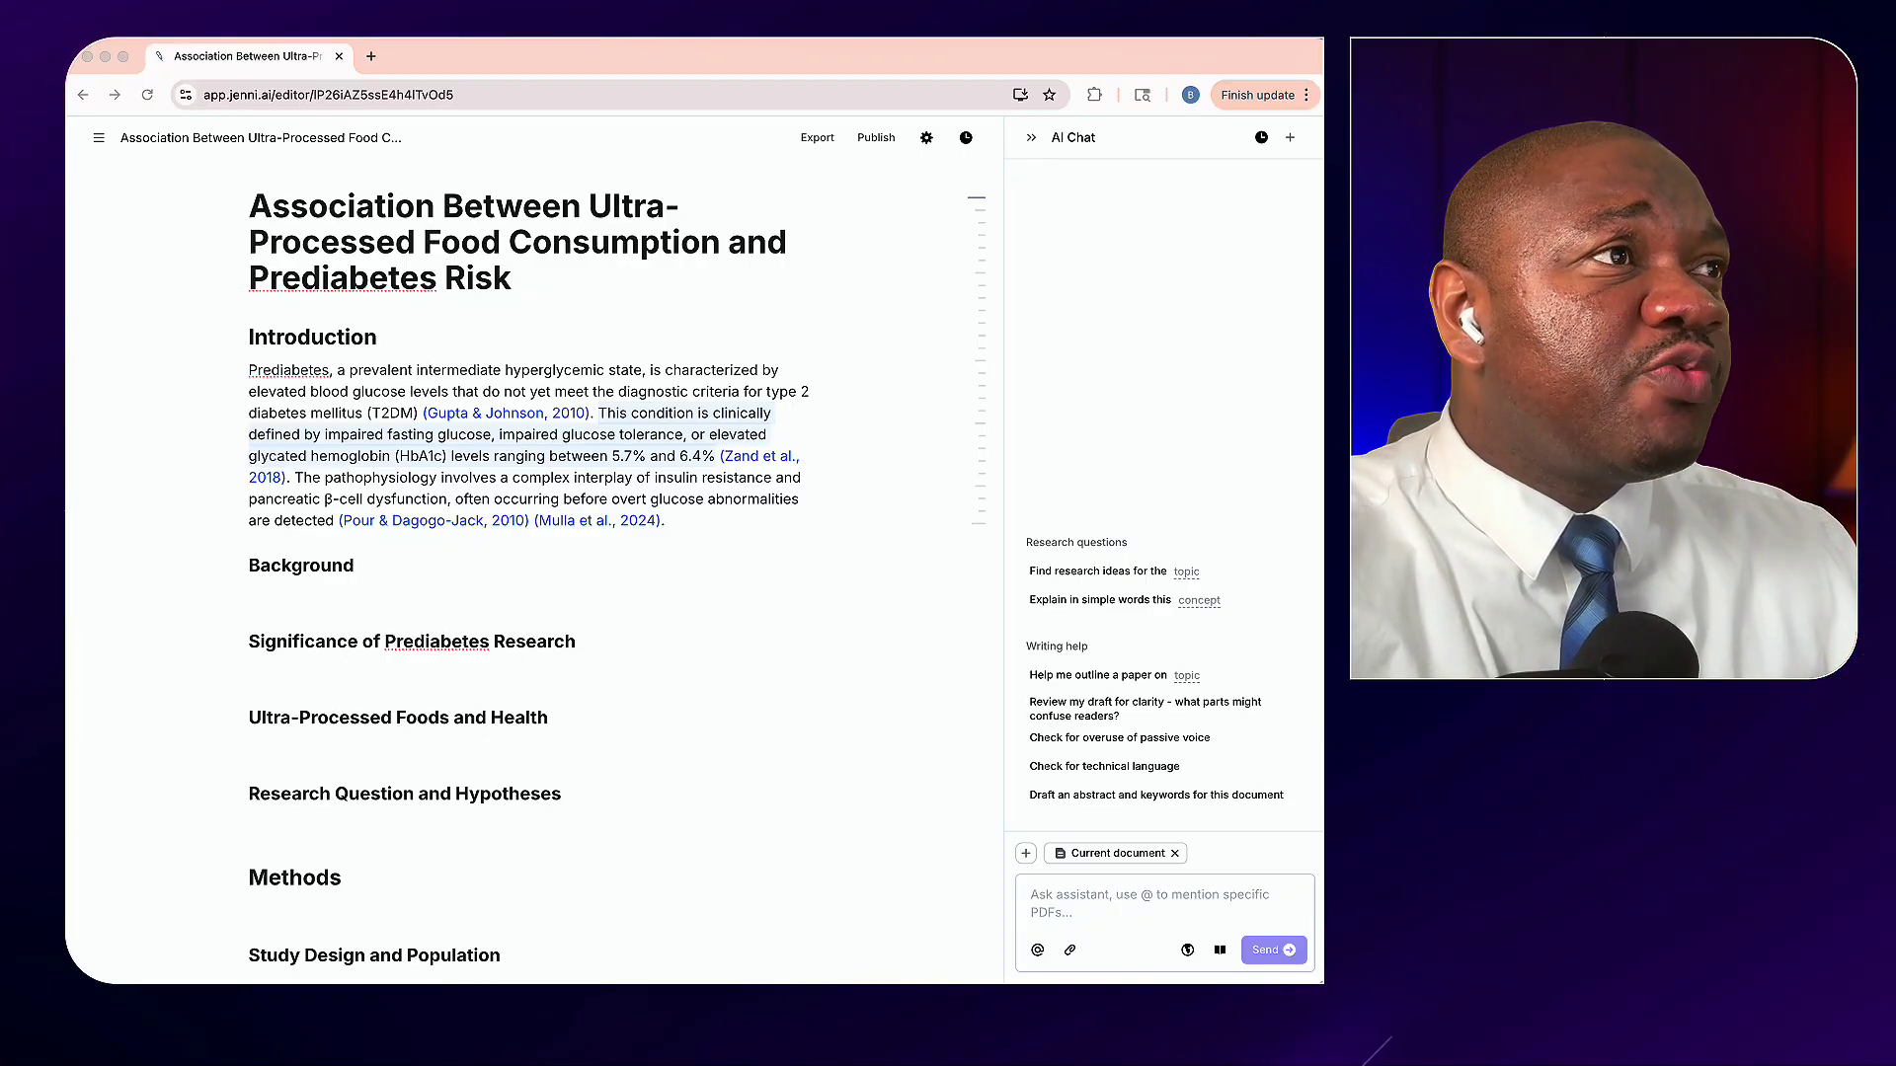
Step: Paraphrase the Introduction's opening sentence academically as a common hyperglycemic condition, replacing the original
{"action": "left_click", "coordinate": [602, 419]}
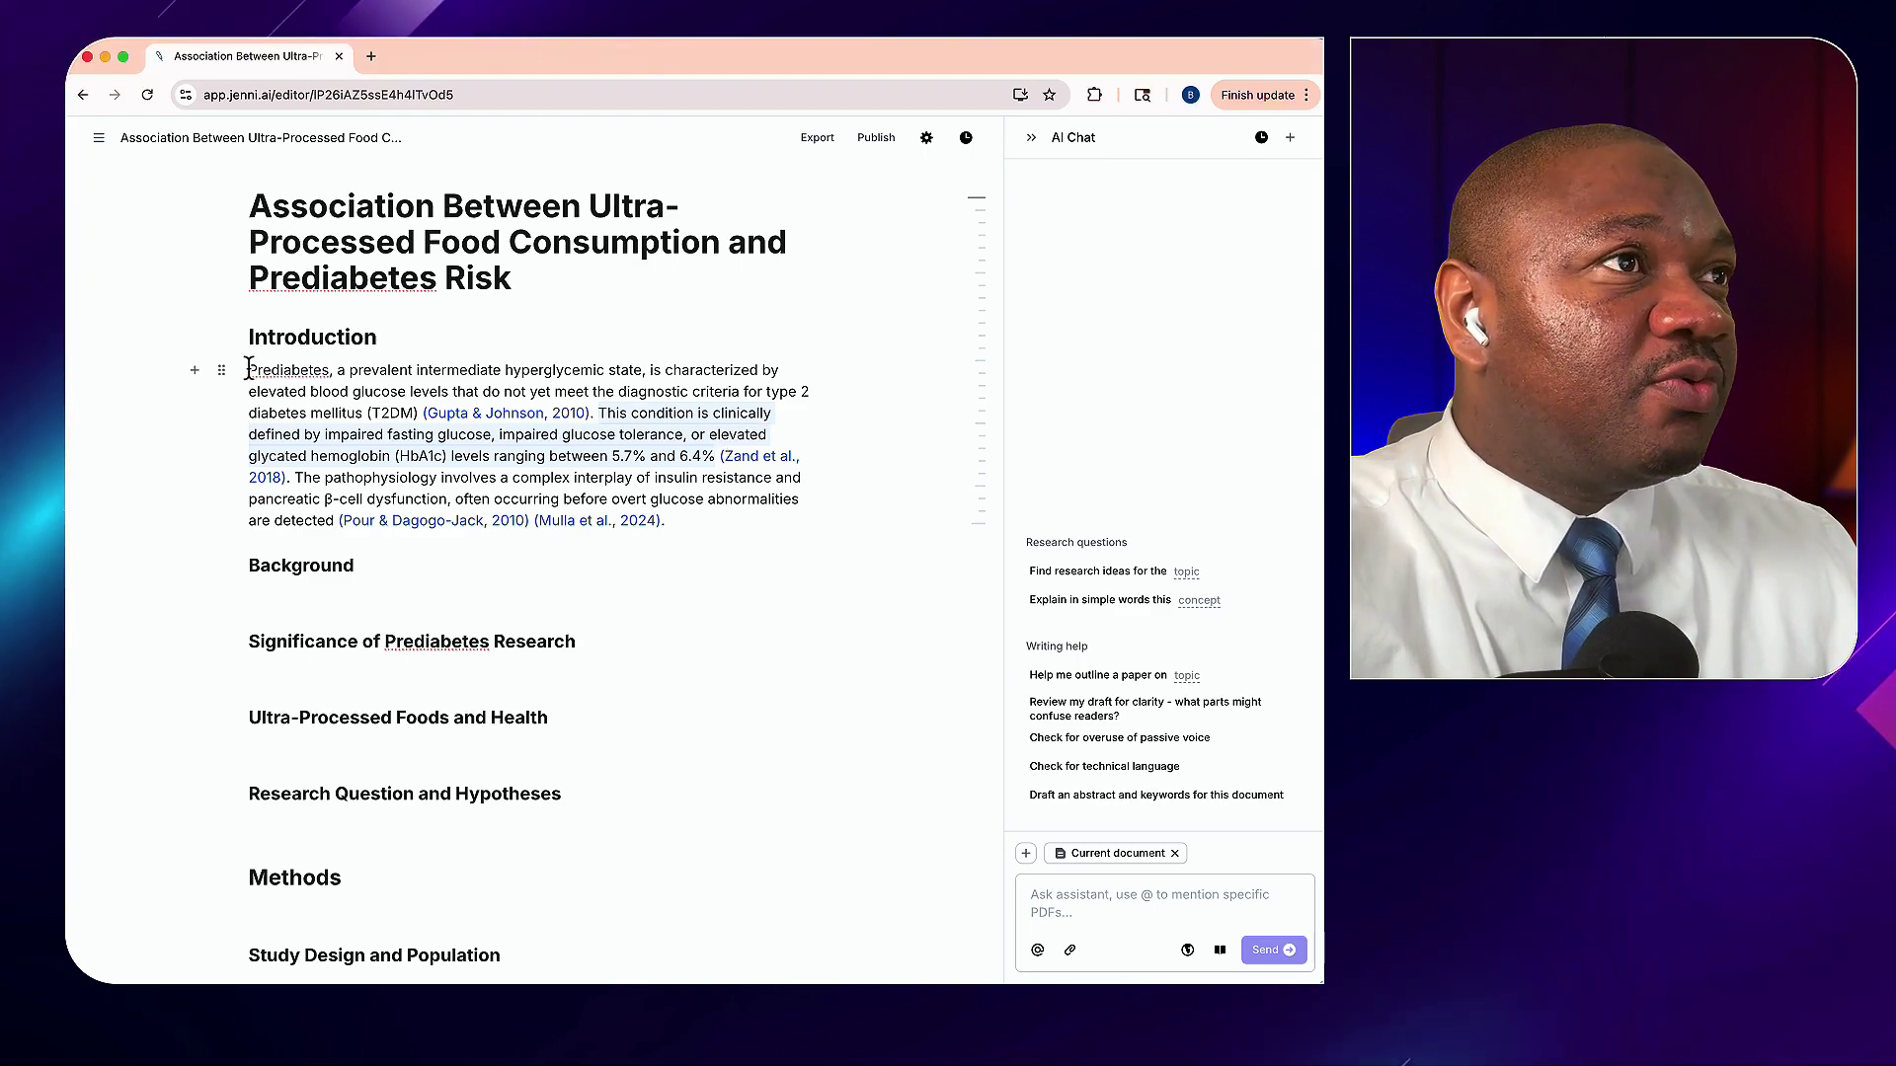
{"action": "left_click_drag", "start_coordinate": [380, 395], "coordinate": [263, 399]}
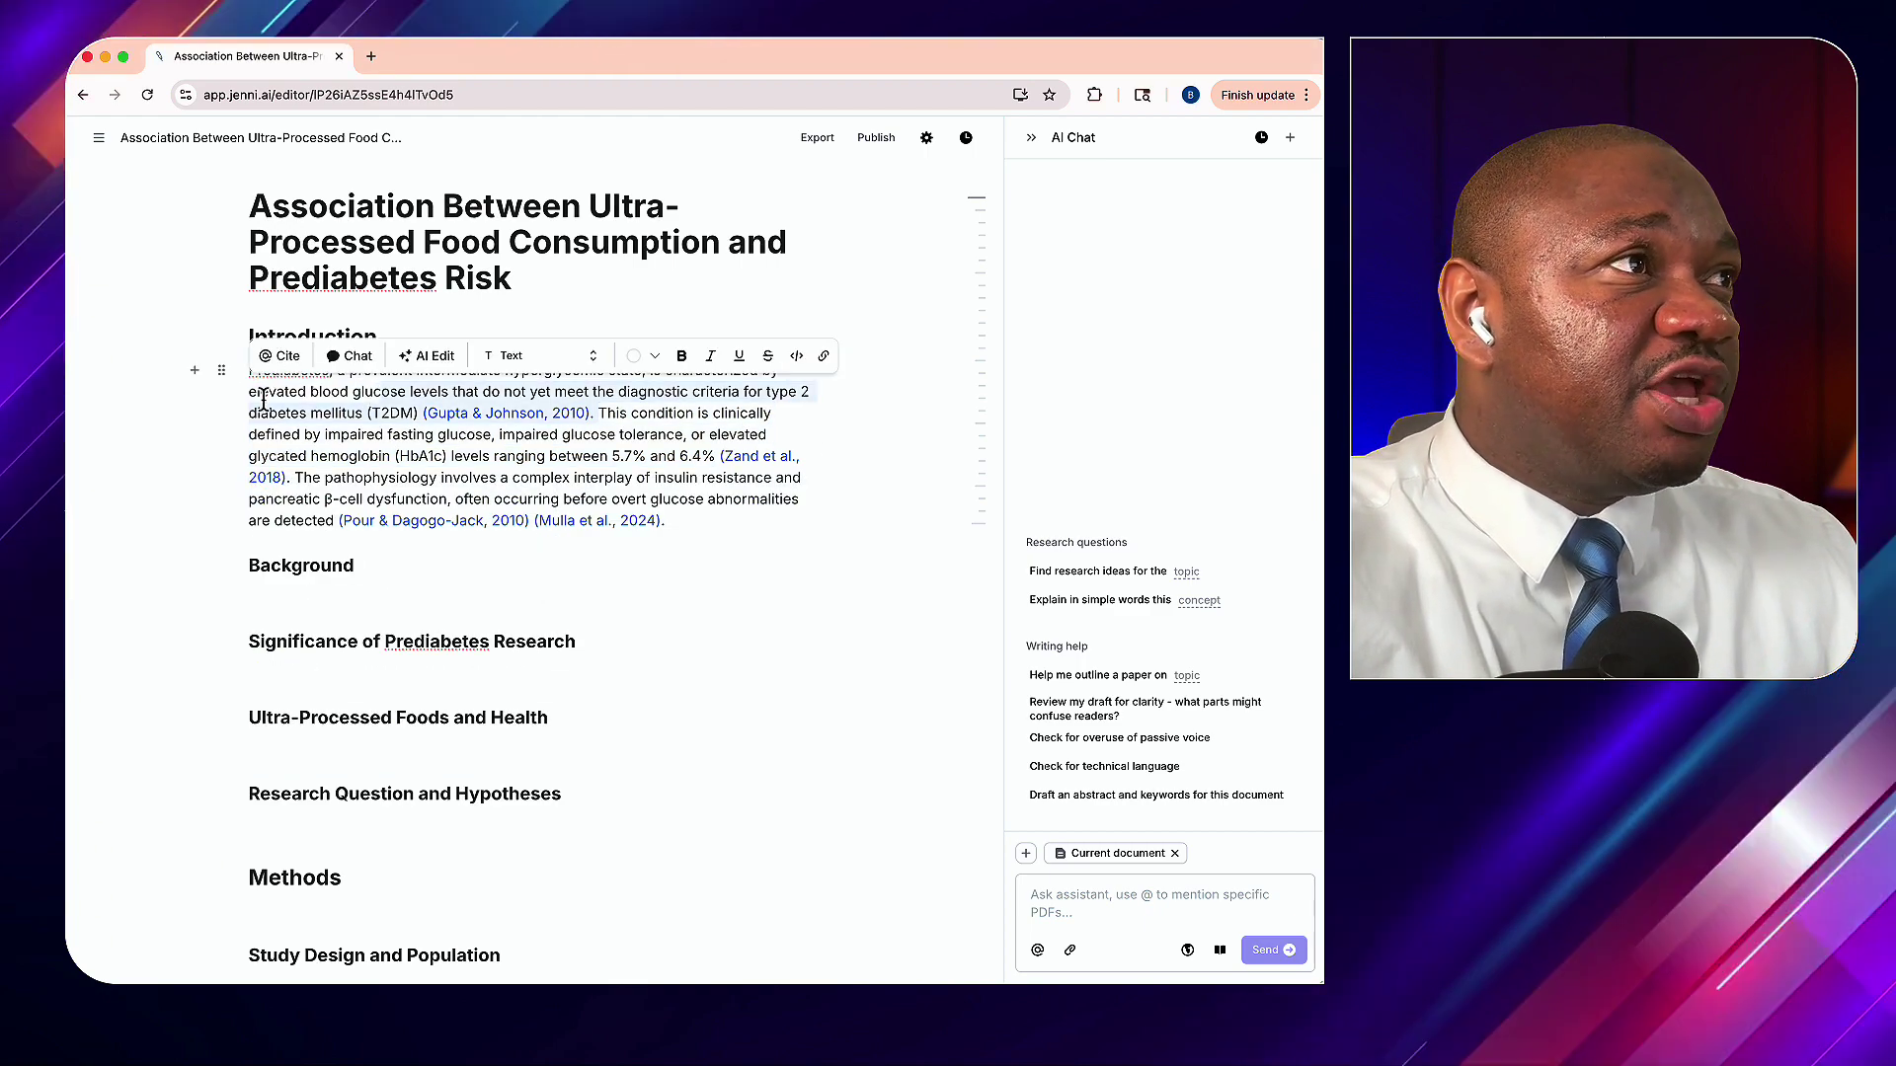
{"action": "left_click", "coordinate": [263, 400]}
{"action": "left_click_drag", "start_coordinate": [345, 398], "coordinate": [420, 413]}
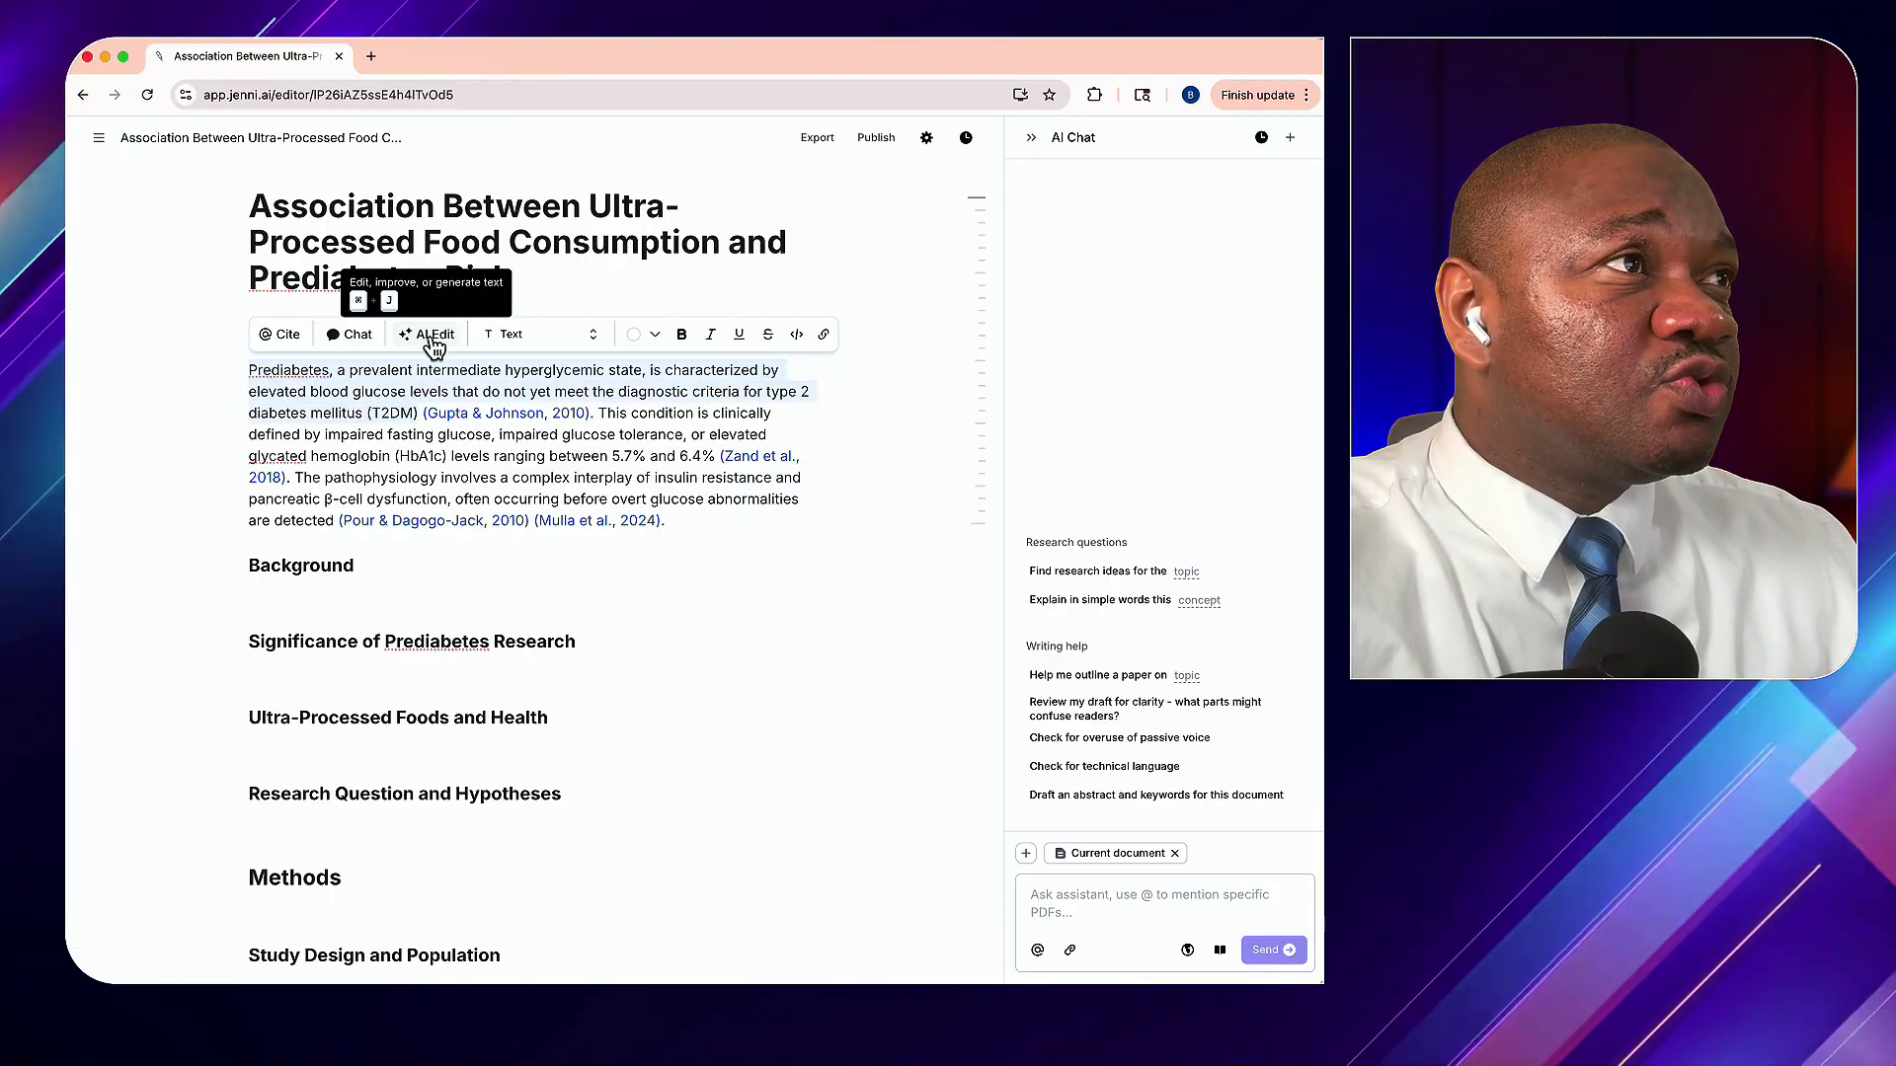
{"action": "left_click", "coordinate": [427, 333]}
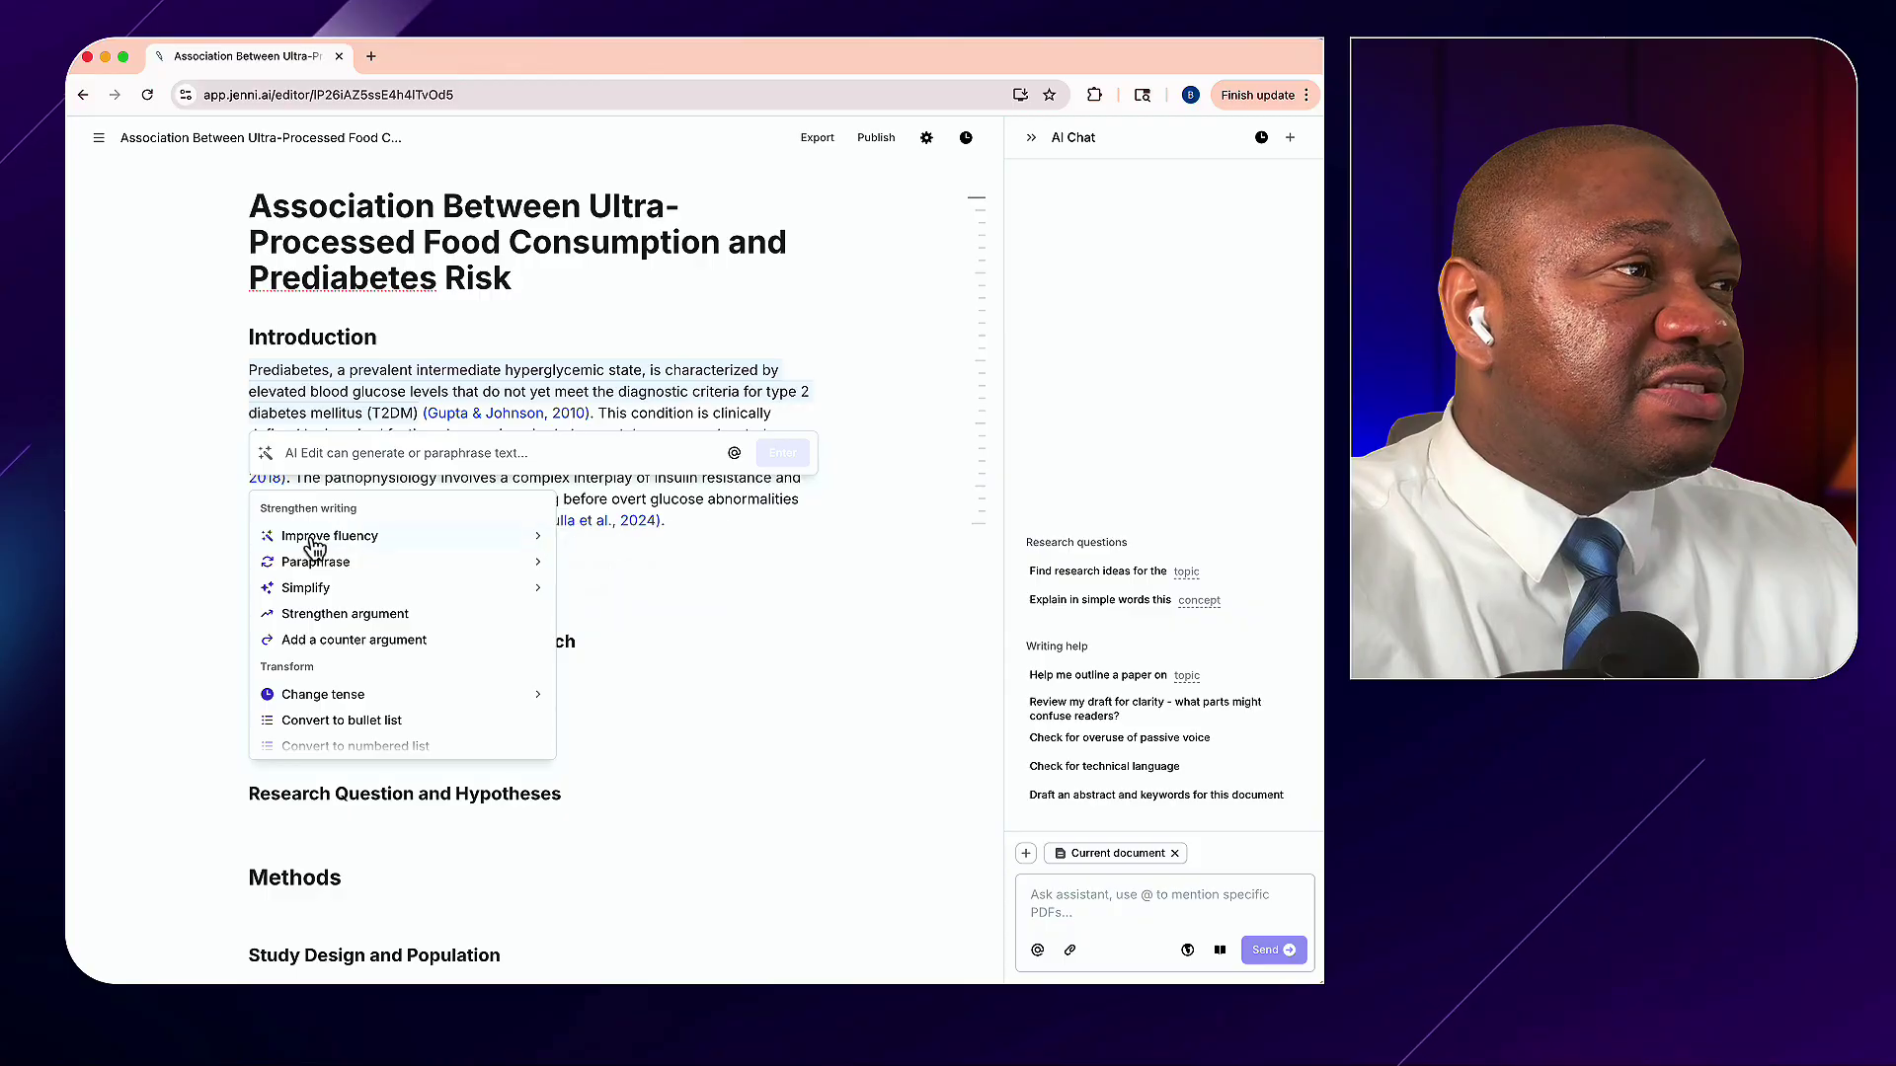
{"action": "mouse_move", "coordinate": [354, 562]}
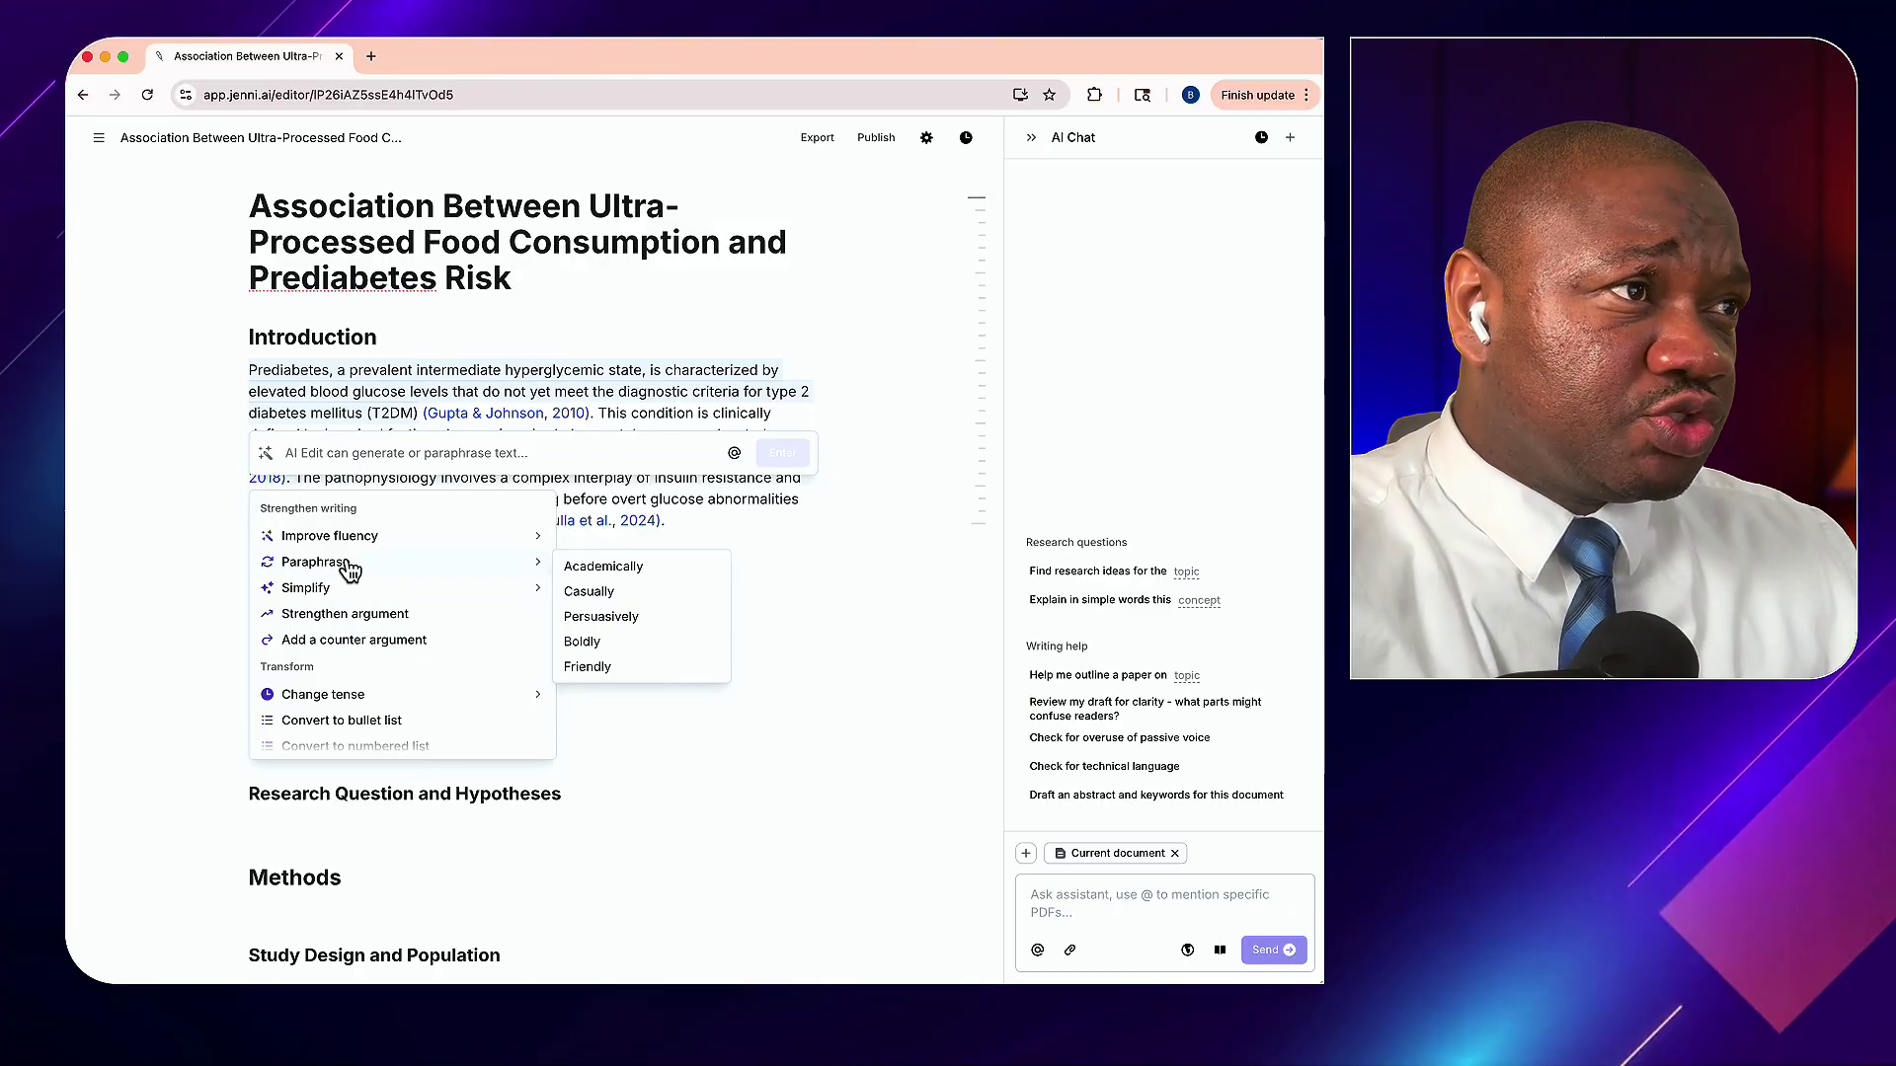
{"action": "left_click", "coordinate": [600, 571]}
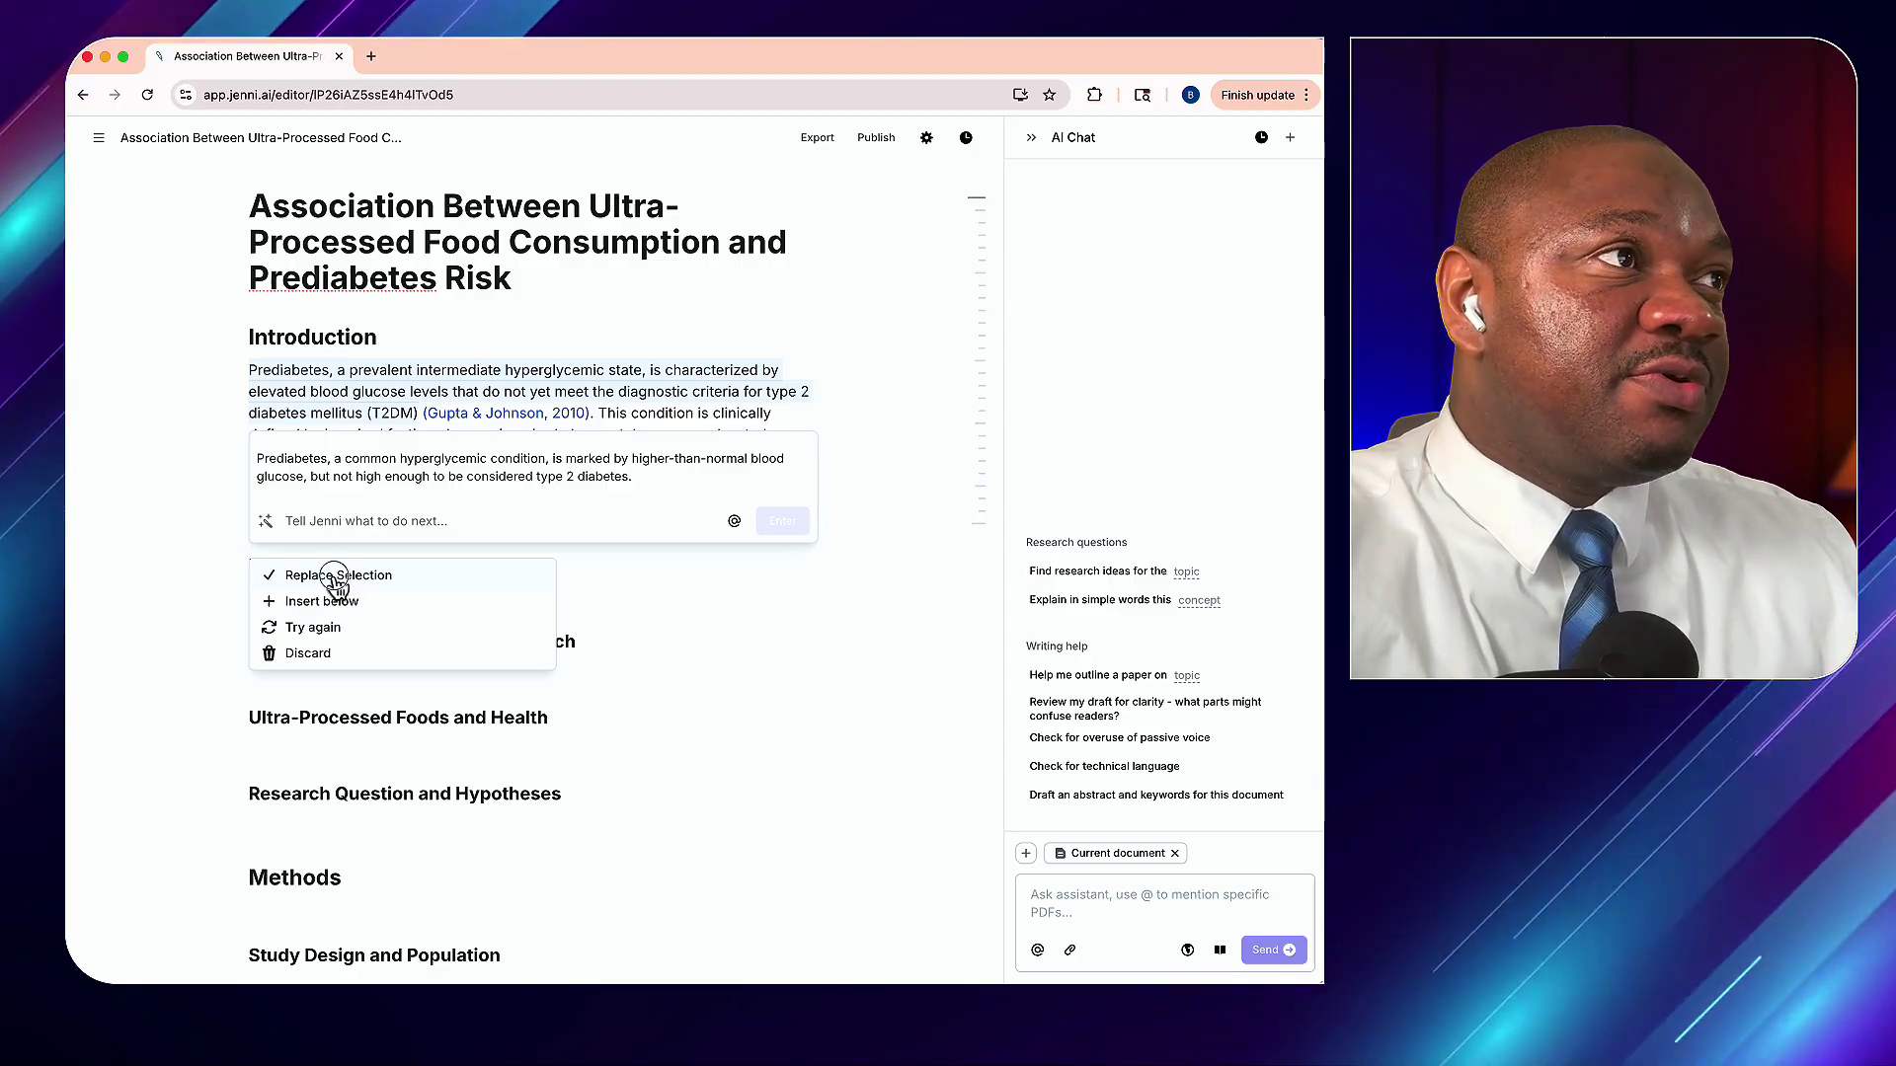
{"action": "left_click", "coordinate": [336, 578]}
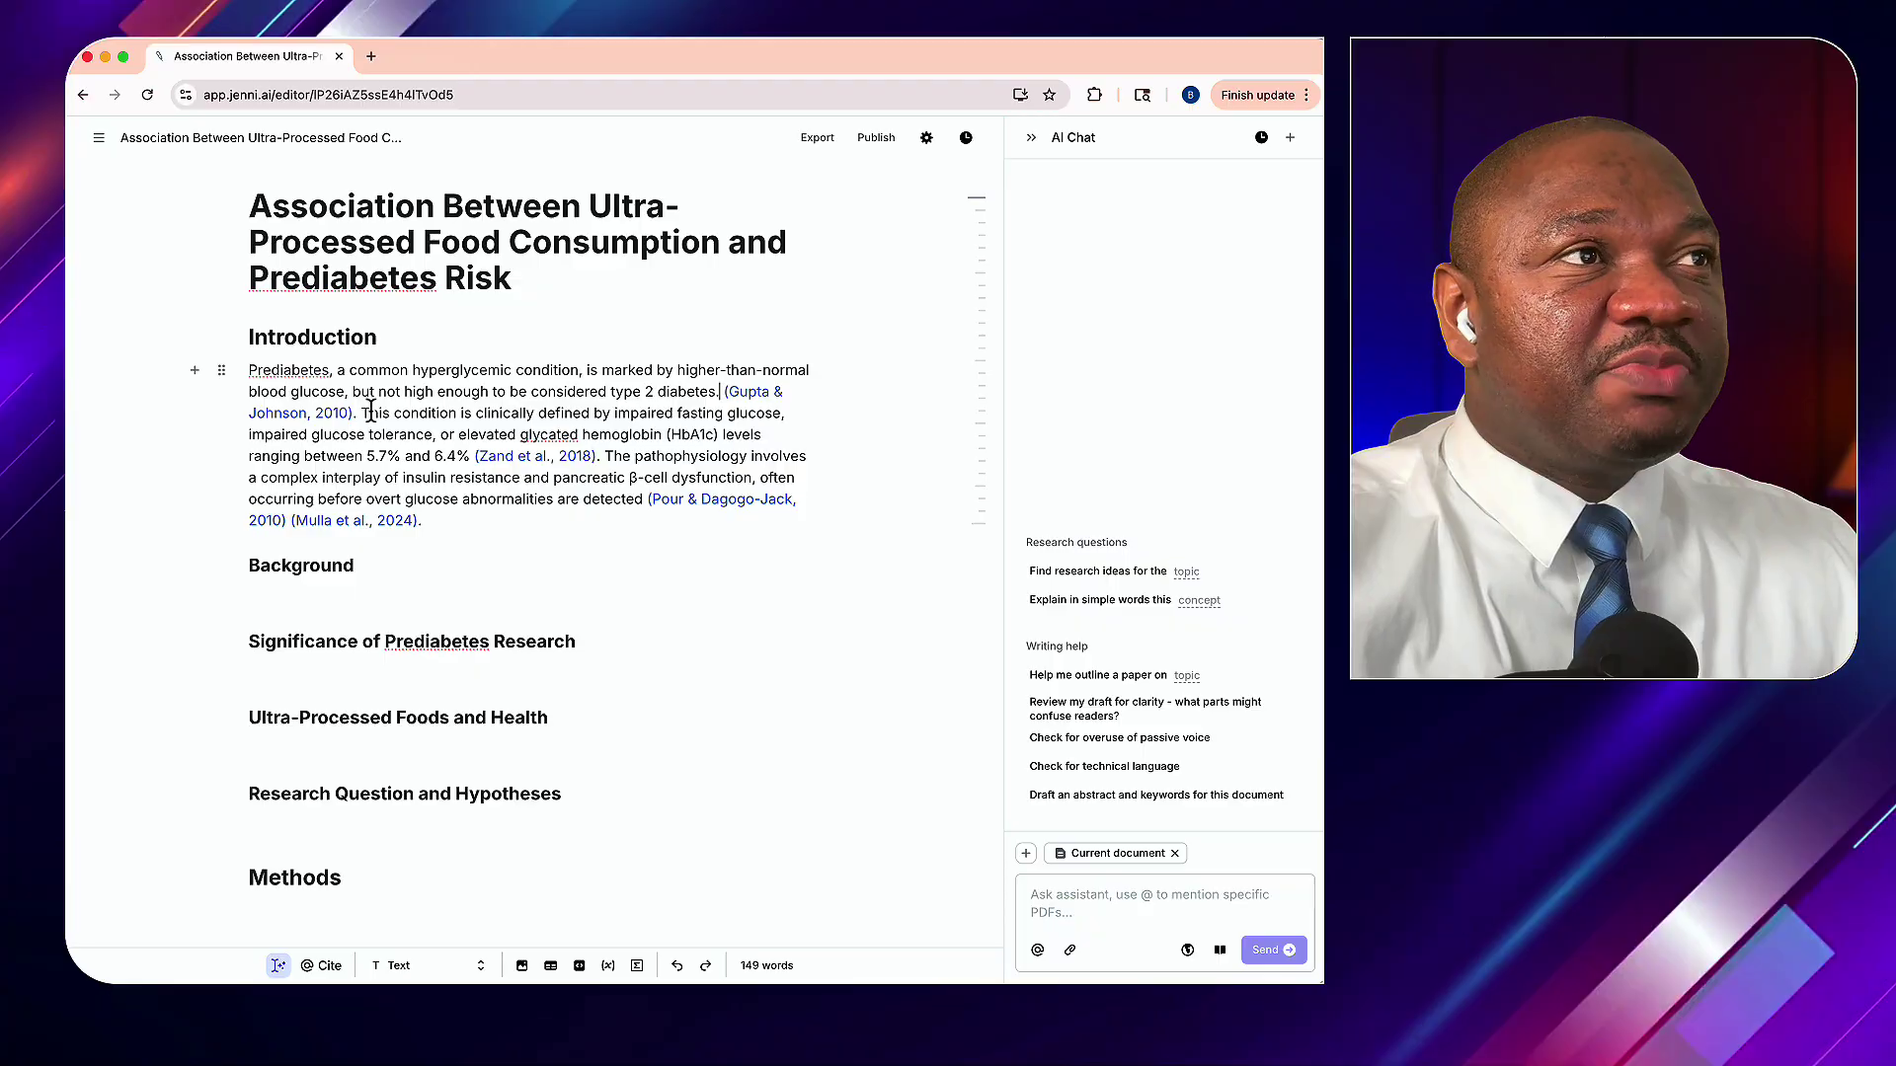
Step: Highlight the Introduction sentence running from 'The pathophysiology' to 'detected'
{"action": "key", "text": "super+Tab"}
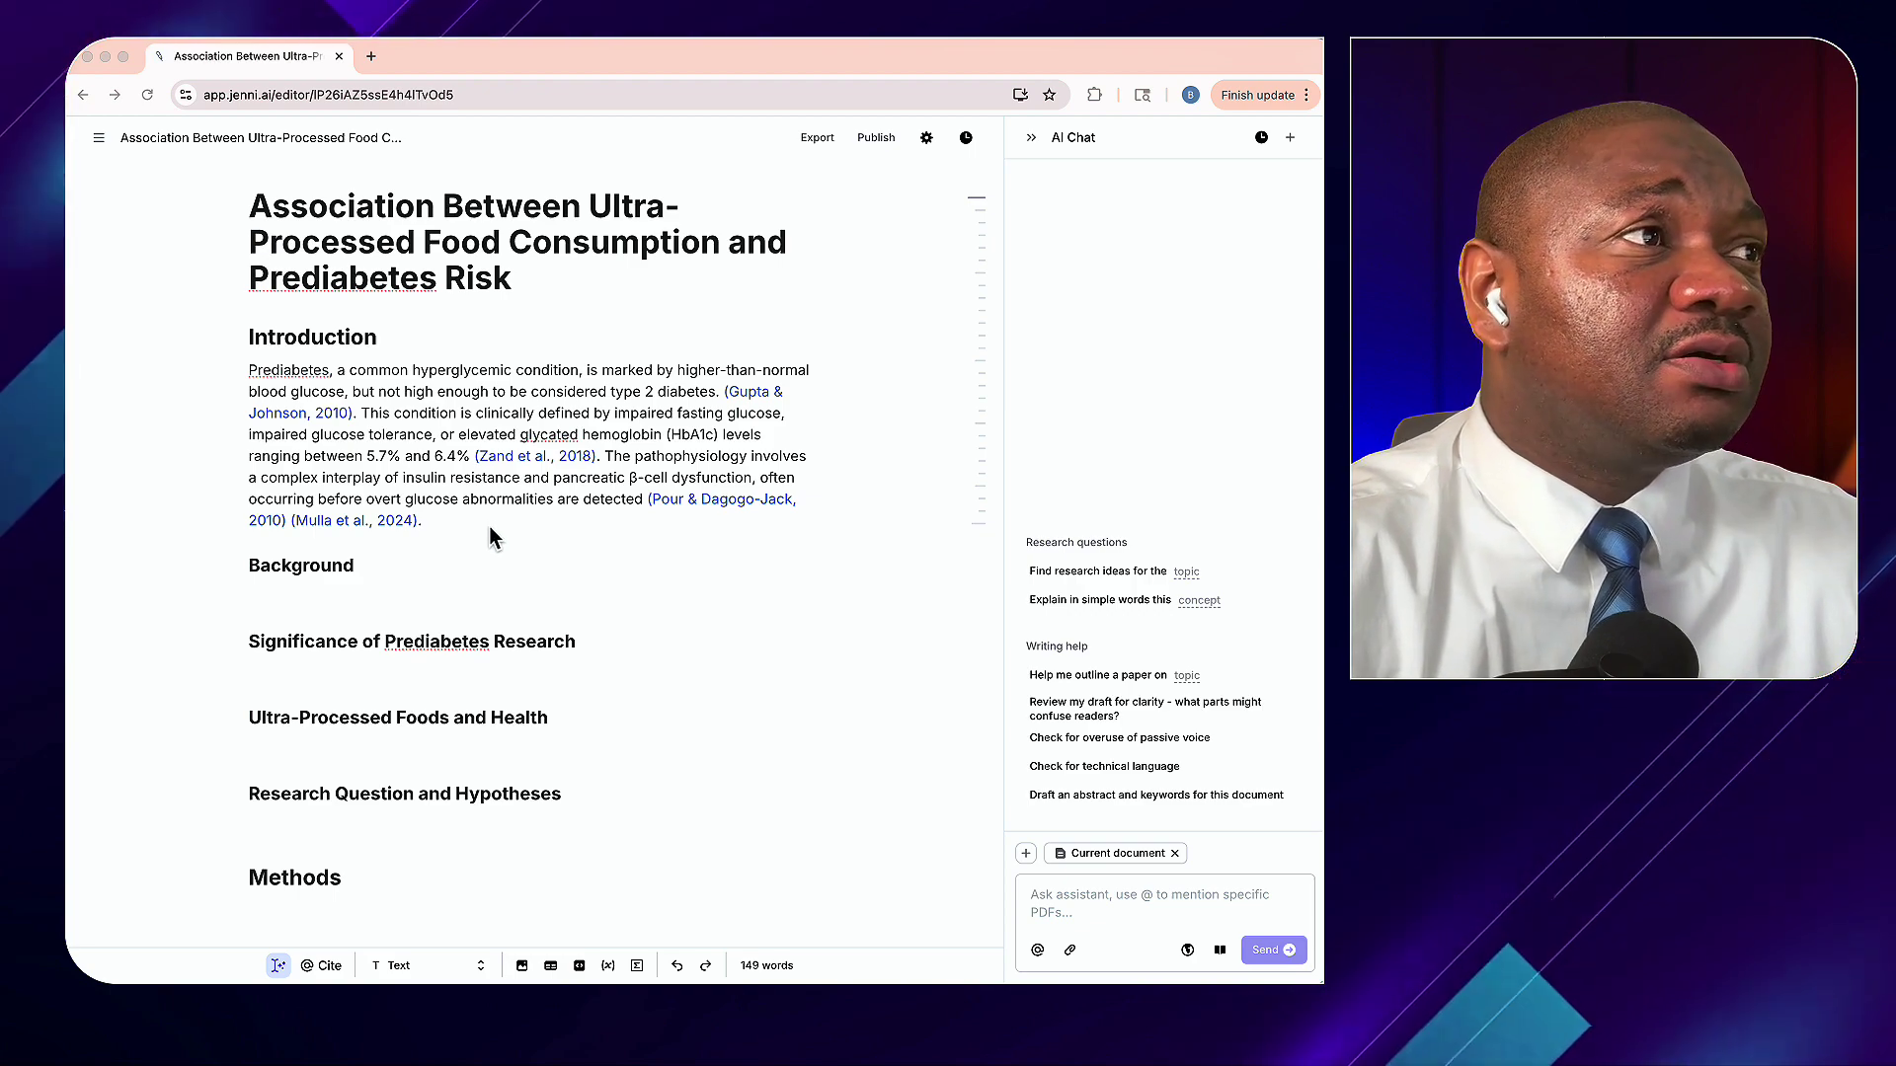
{"action": "left_click", "coordinate": [608, 454]}
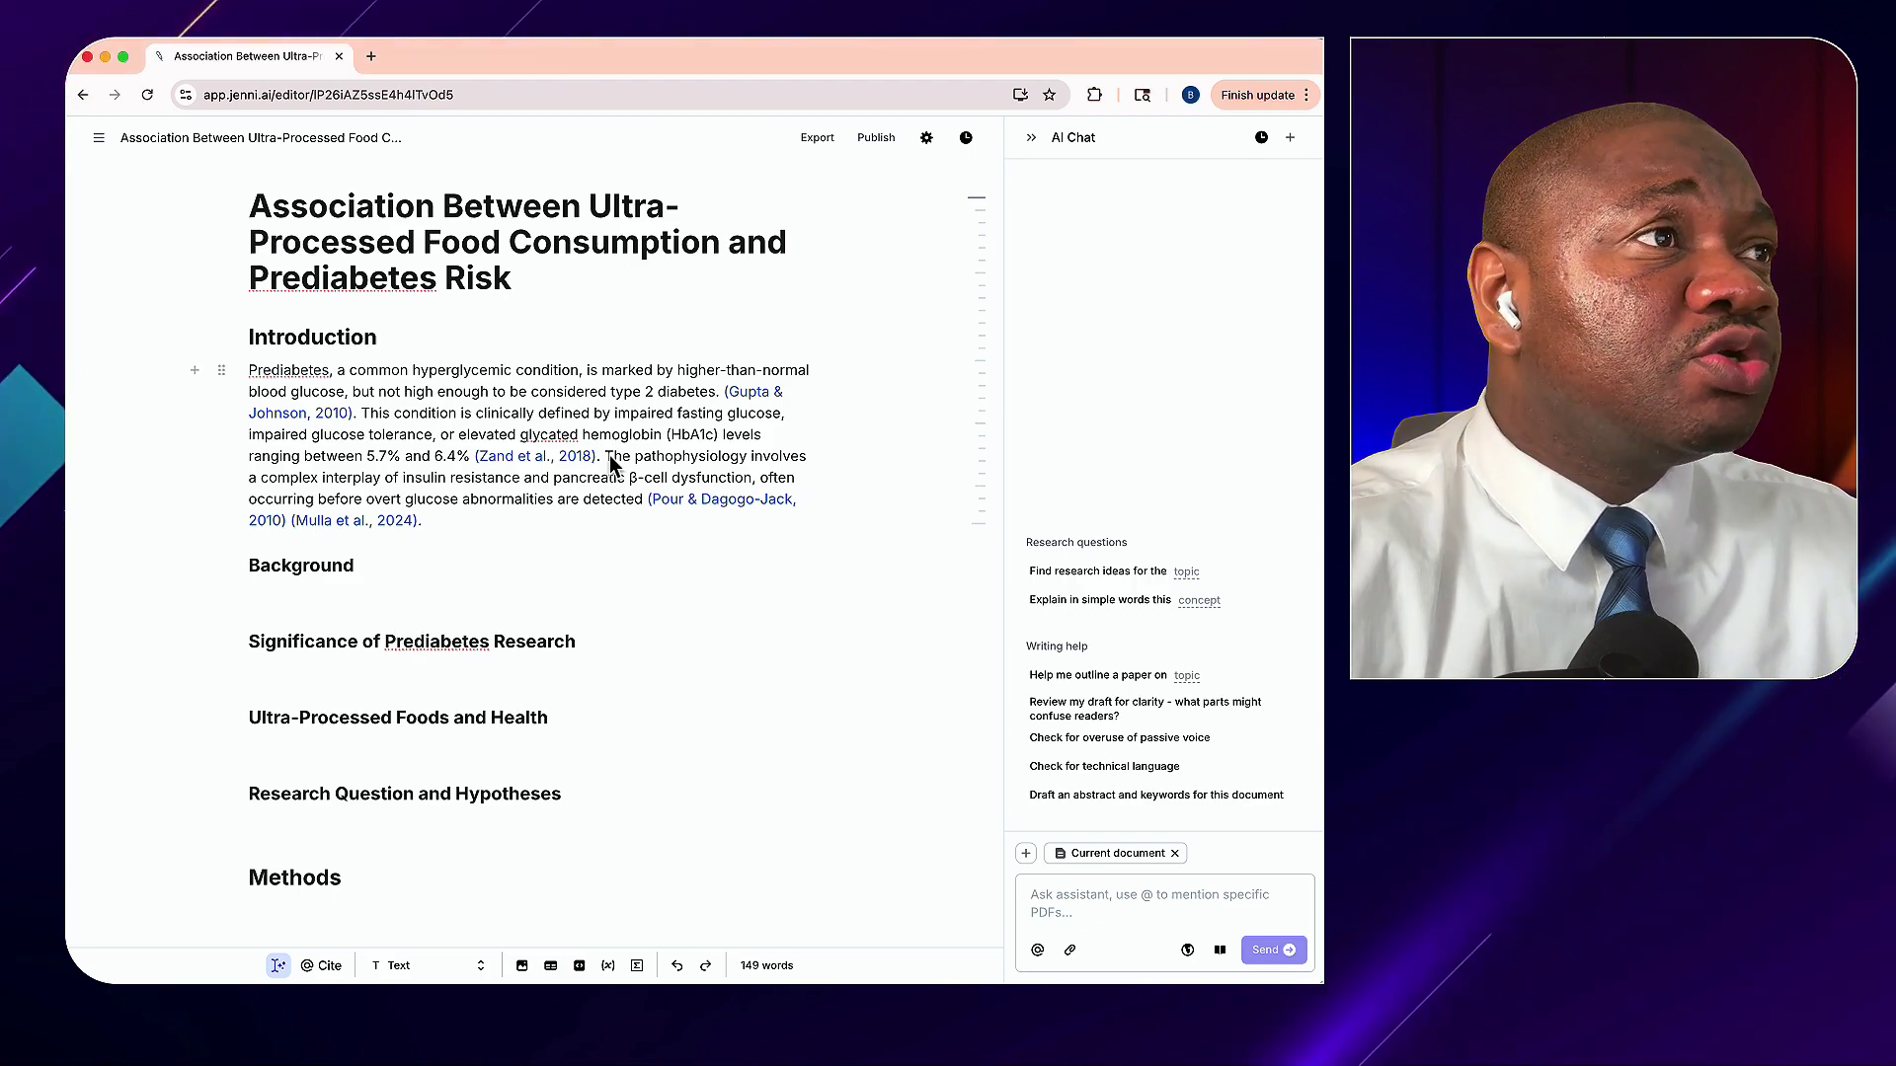
{"action": "left_click_drag", "start_coordinate": [609, 454], "coordinate": [642, 499]}
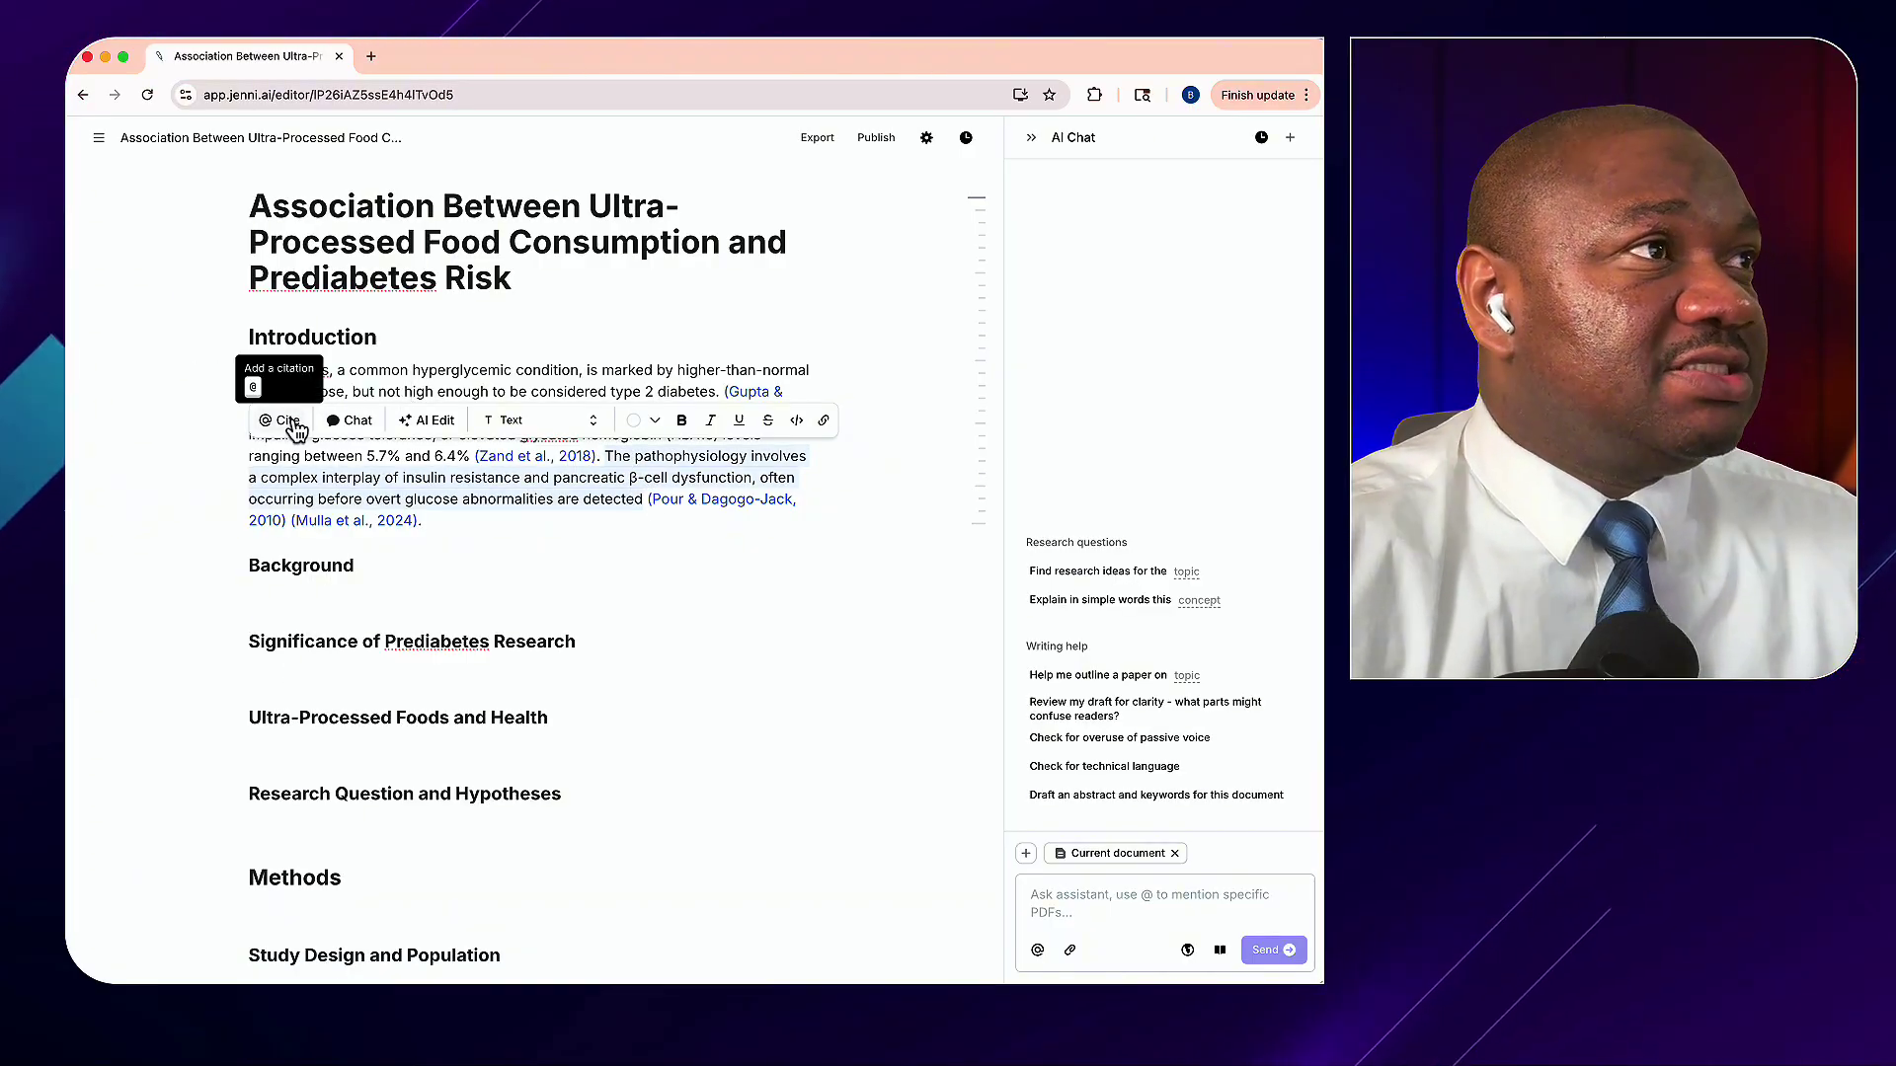
Step: Find citation suggestions for the pathophysiology sentence and browse them under the All and Library tabs
{"action": "left_click", "coordinate": [278, 419]}
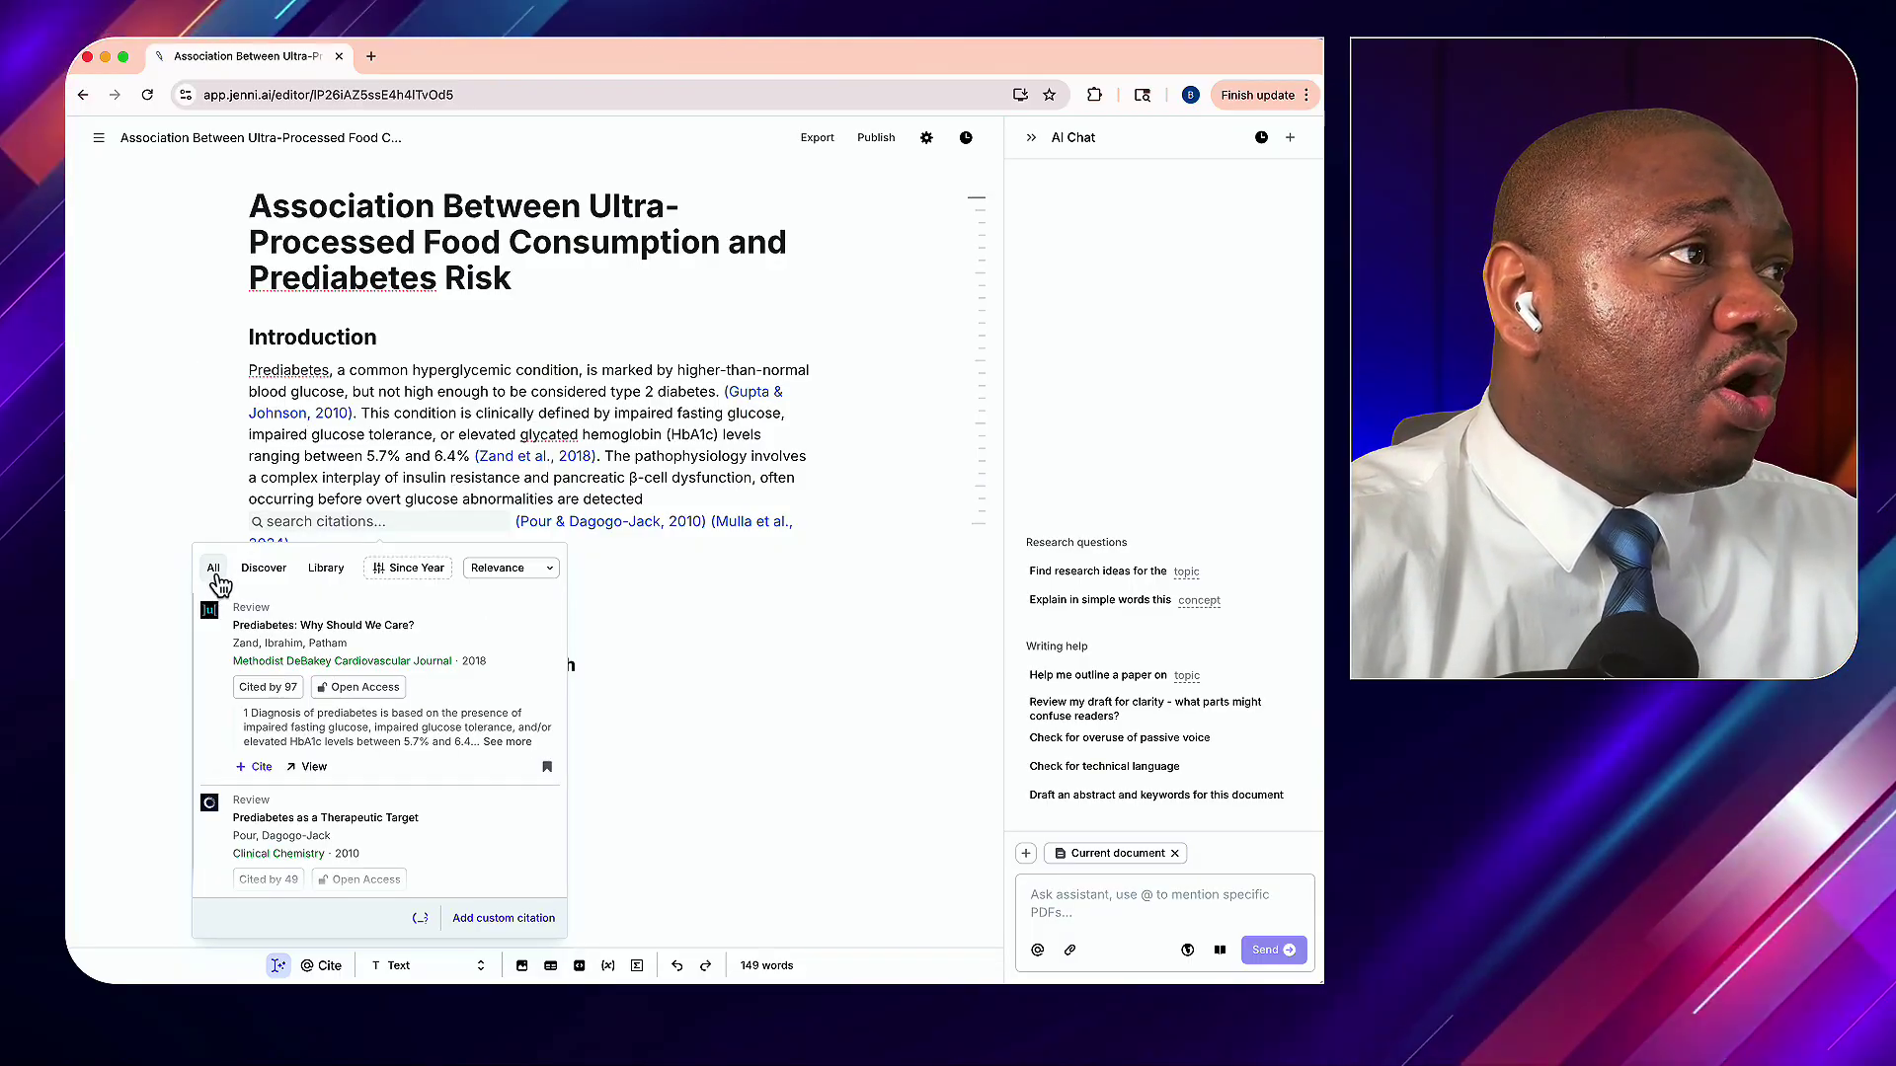
{"action": "scroll", "coordinate": [258, 625], "scroll_direction": "down", "scroll_amount": 10}
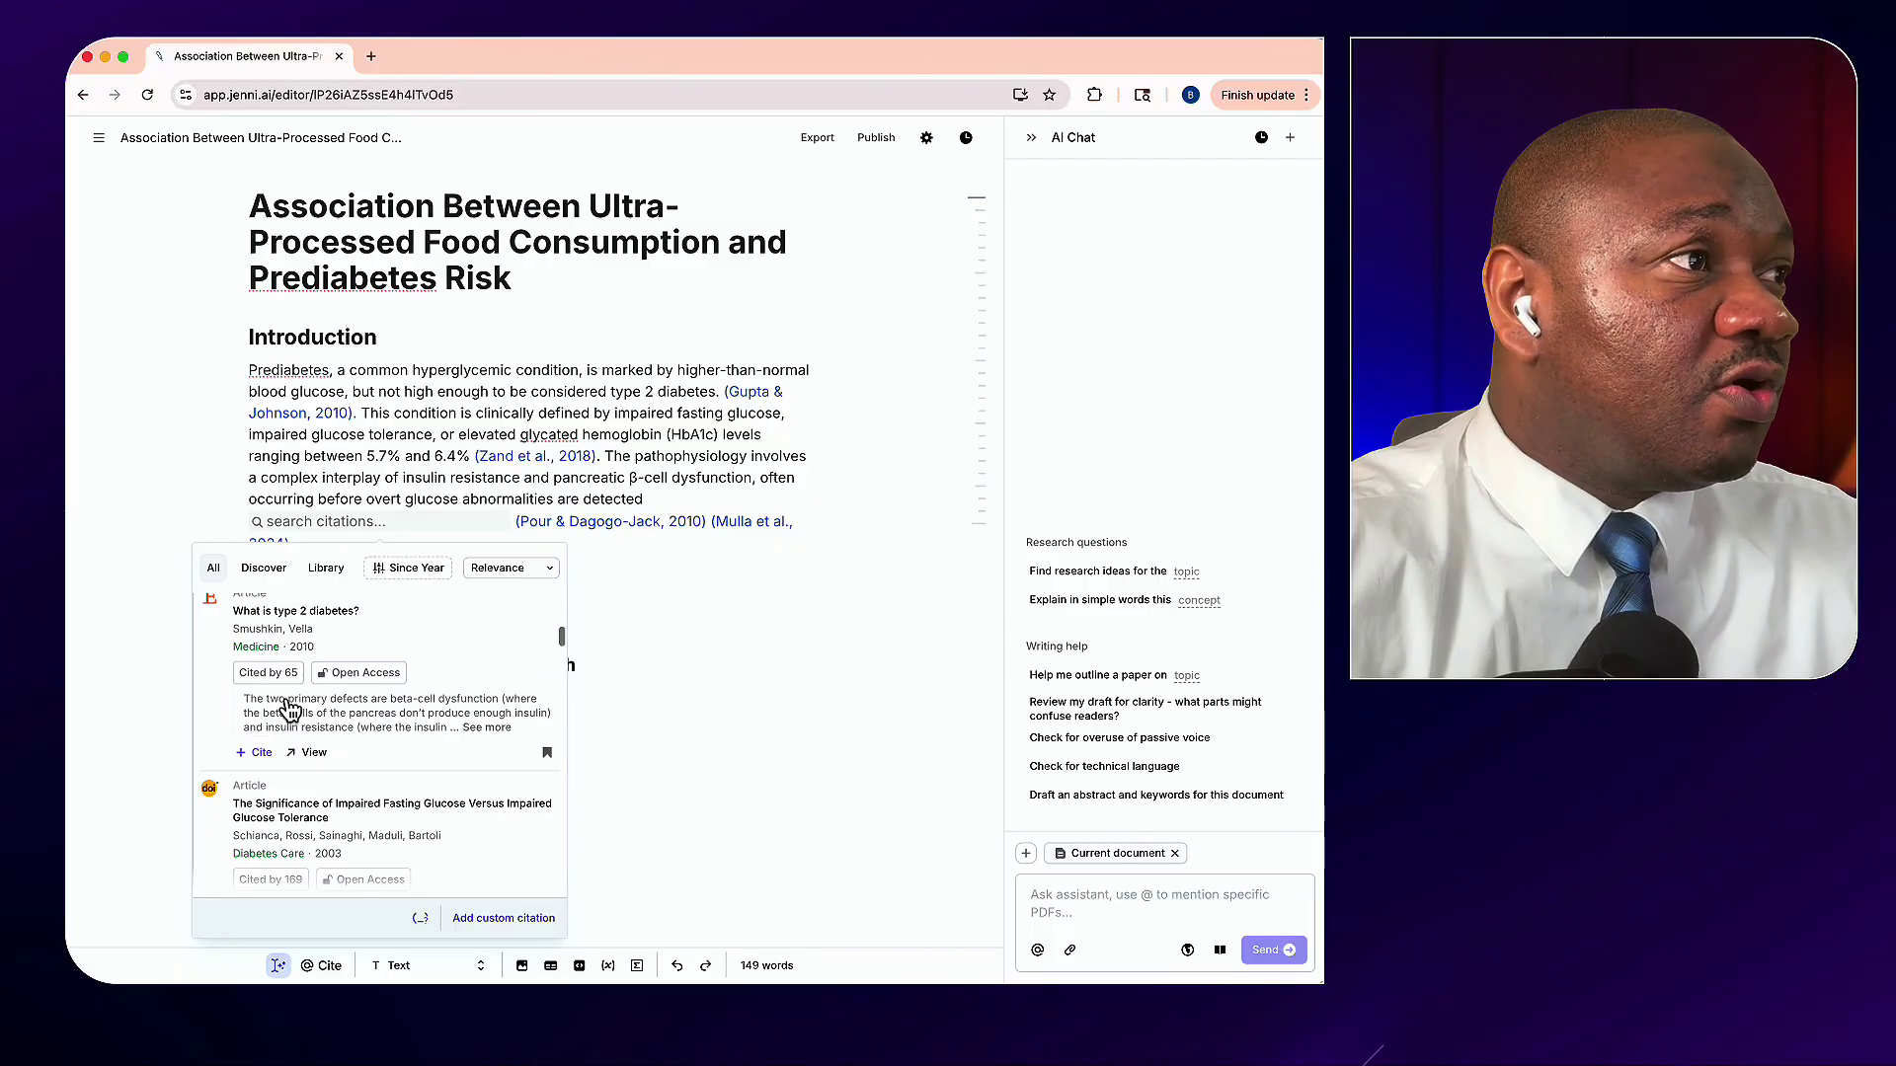
{"action": "scroll", "coordinate": [289, 708], "scroll_direction": "down", "scroll_amount": 10}
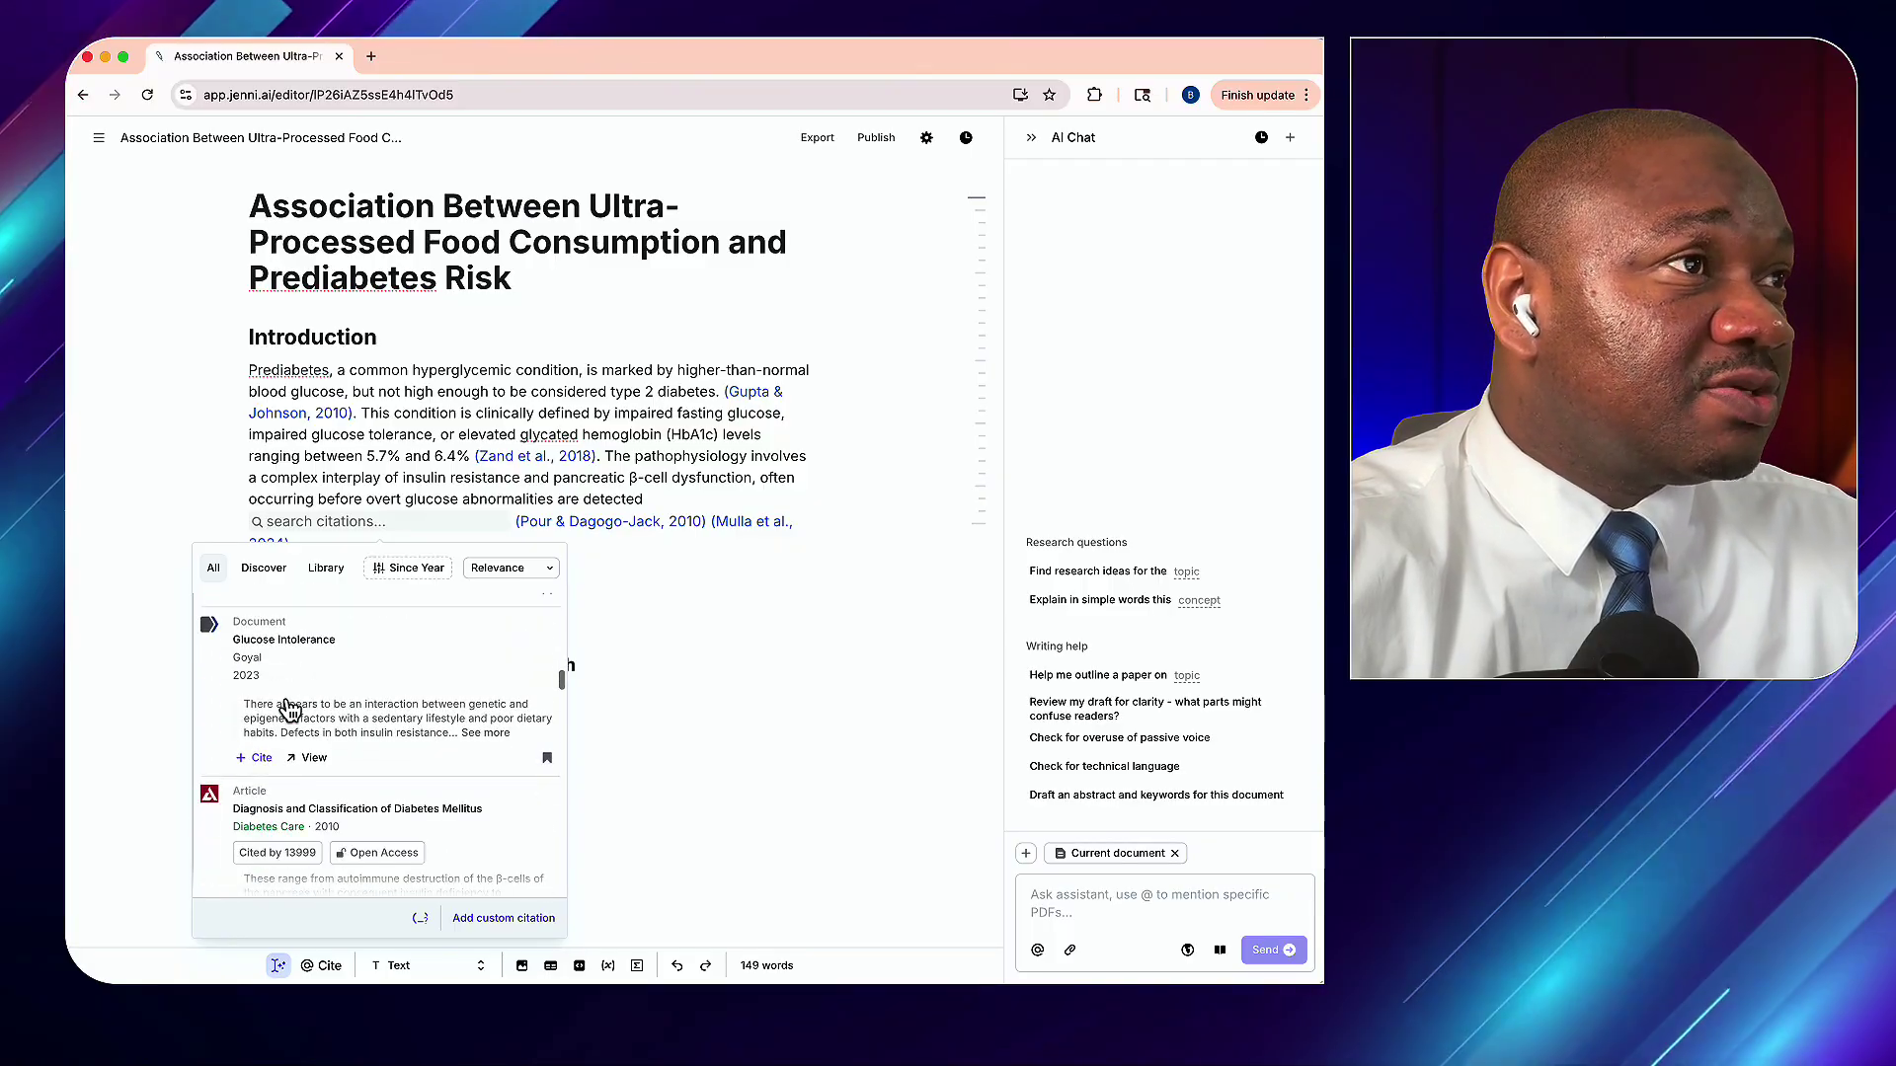
{"action": "scroll", "coordinate": [290, 708], "scroll_direction": "down", "scroll_amount": 3}
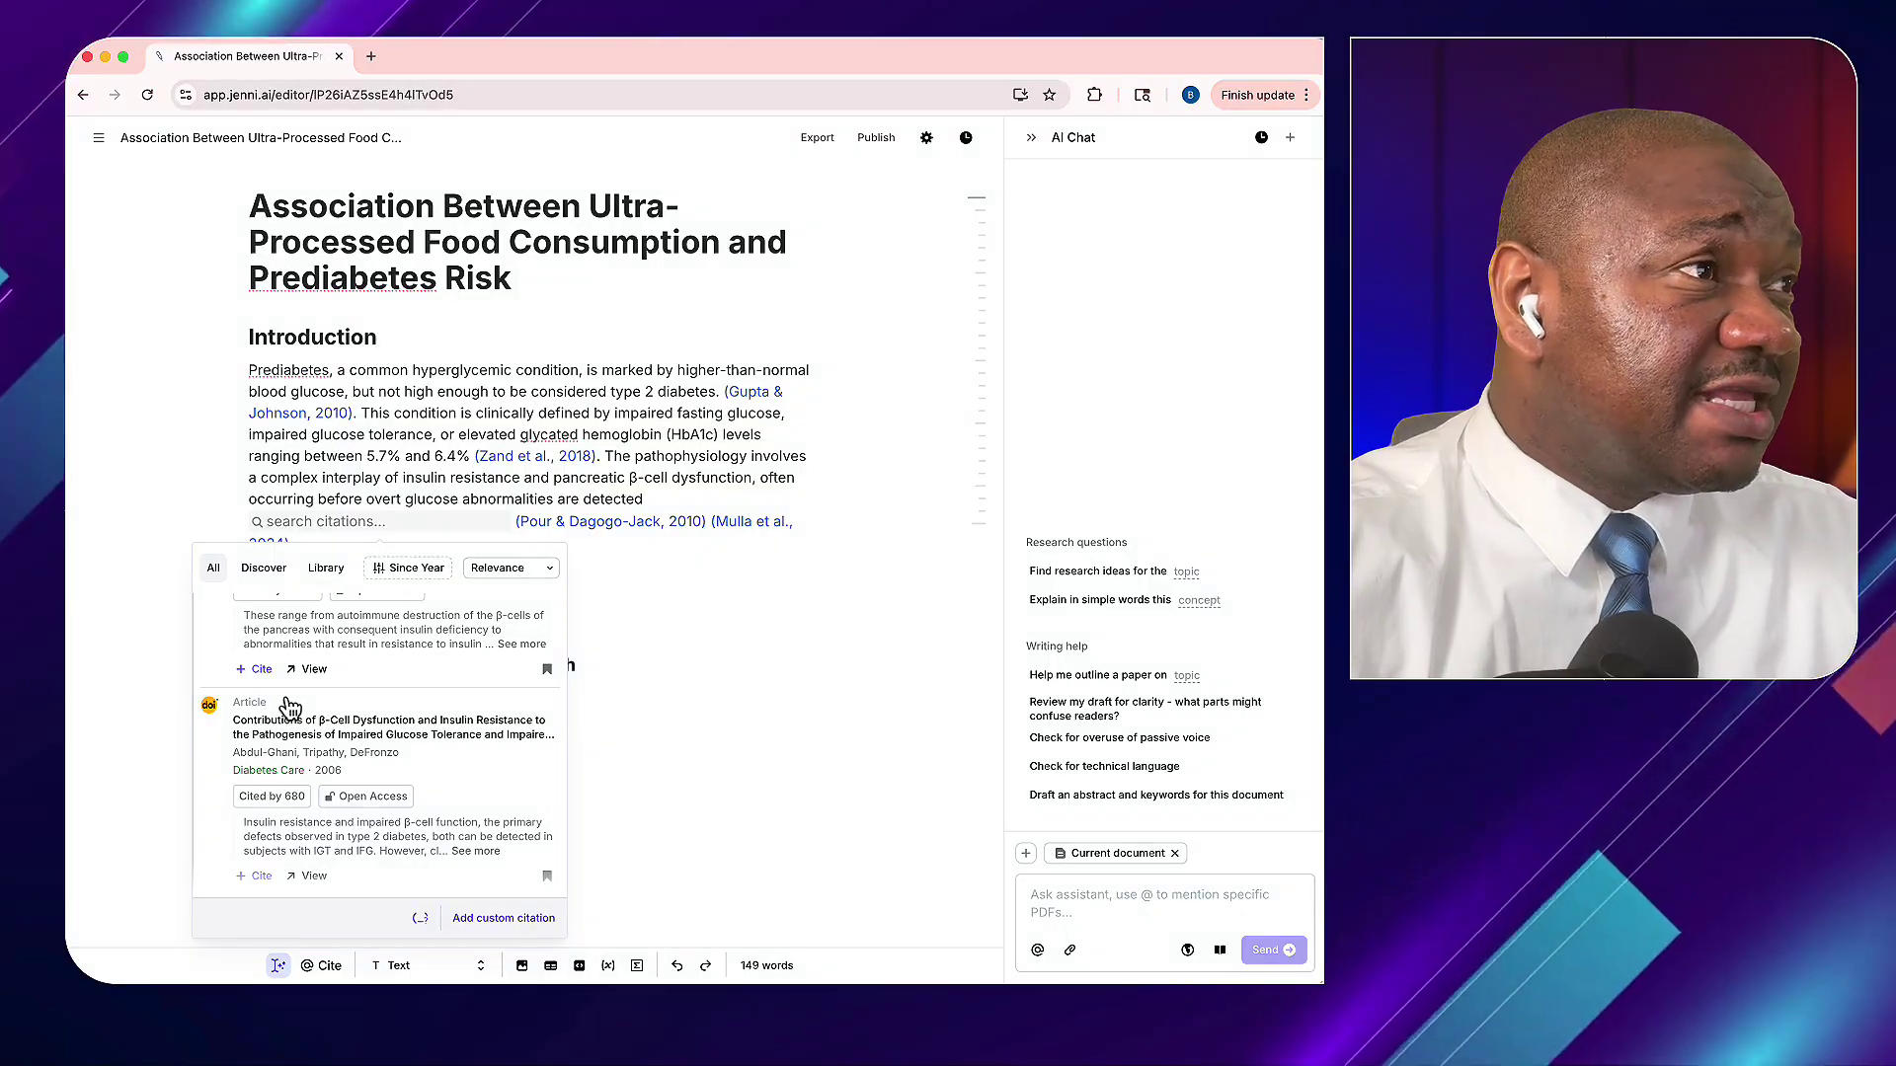
{"action": "scroll", "coordinate": [280, 705], "scroll_direction": "up", "scroll_amount": 2}
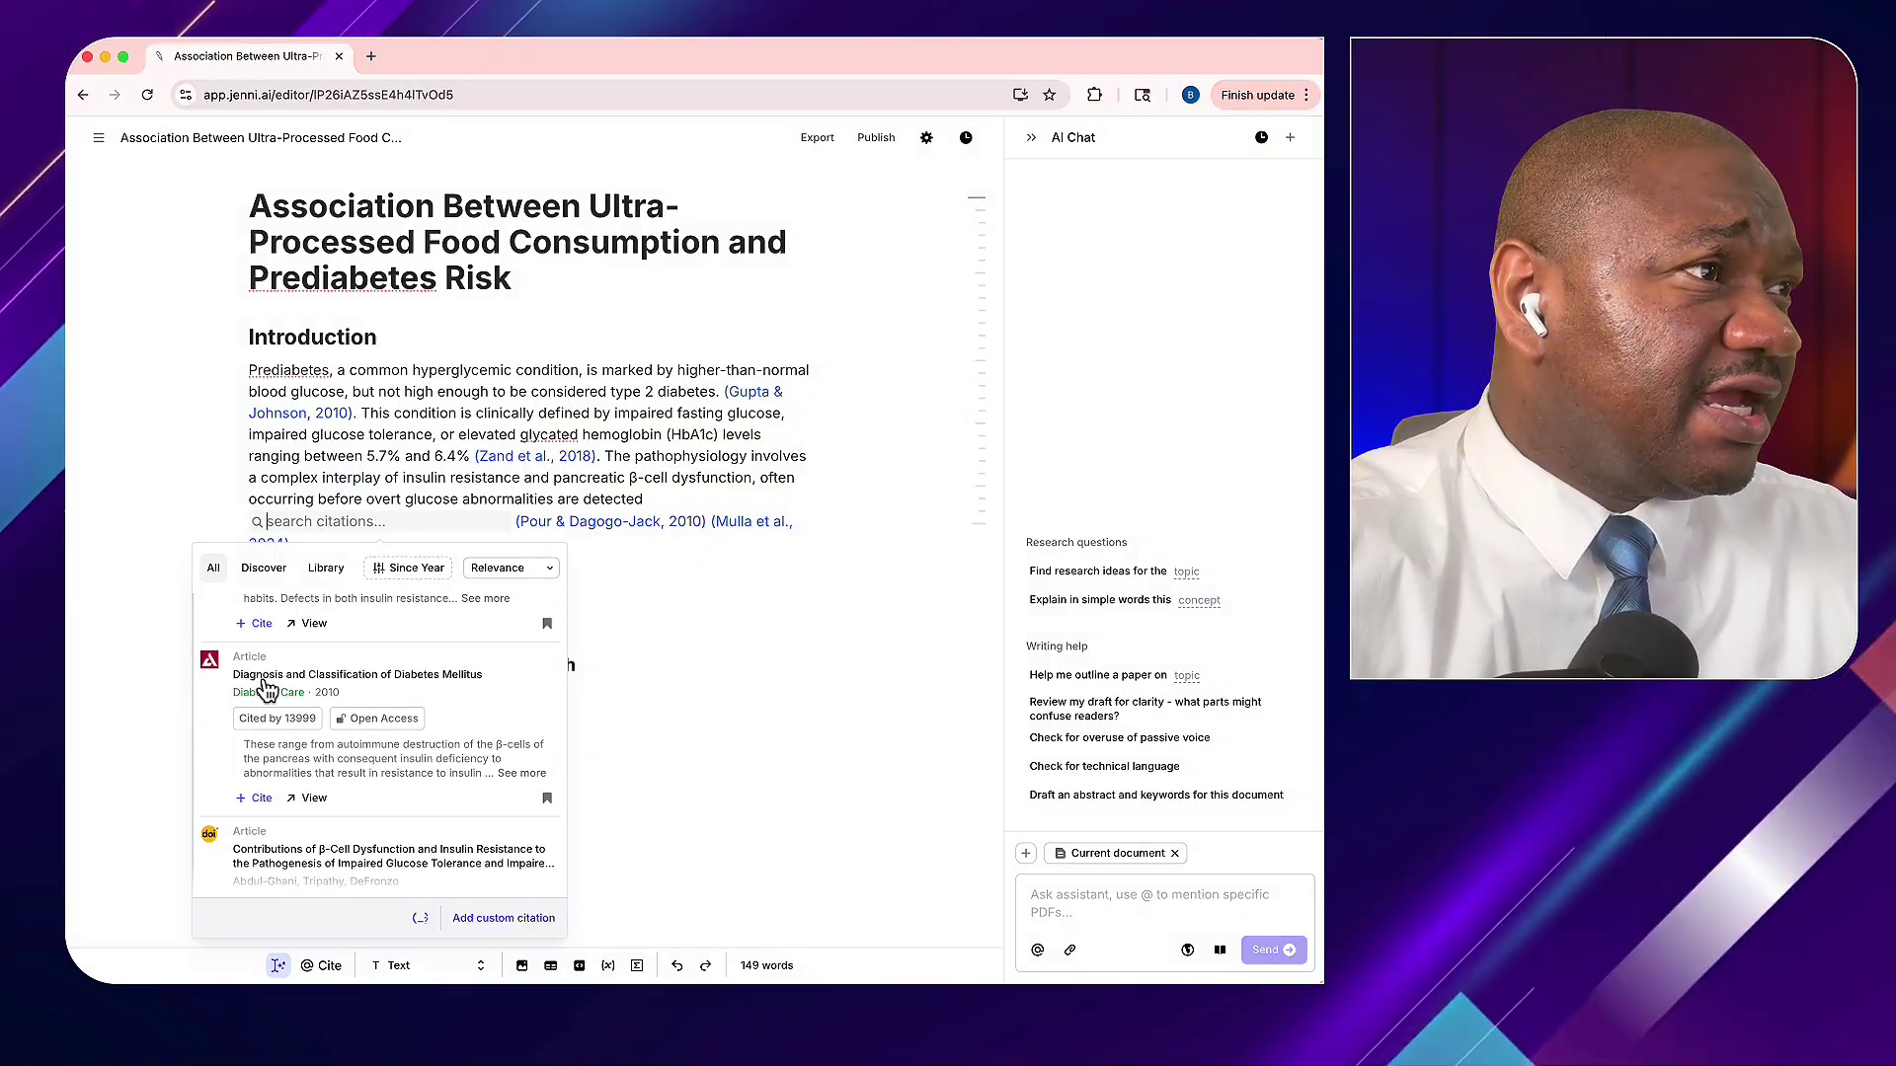
{"action": "scroll", "coordinate": [266, 682], "scroll_direction": "up", "scroll_amount": 1}
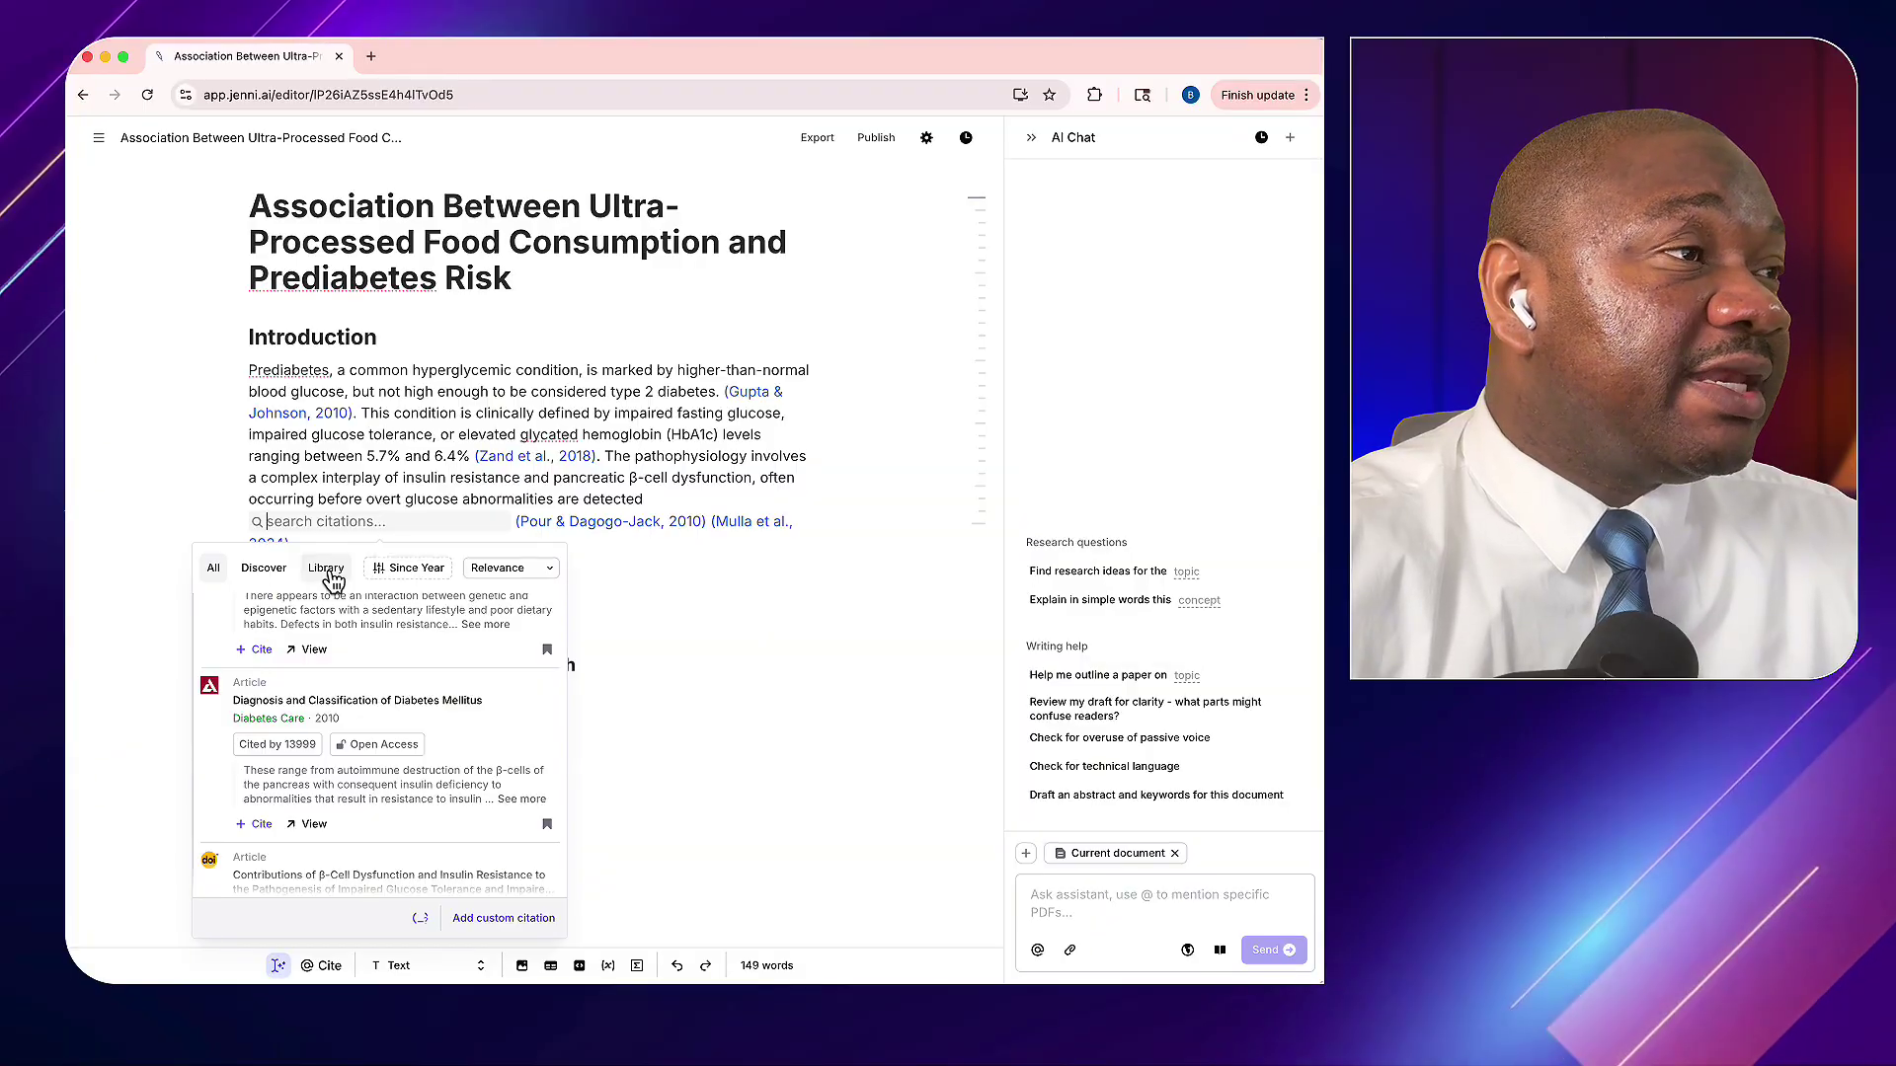
{"action": "left_click", "coordinate": [328, 570]}
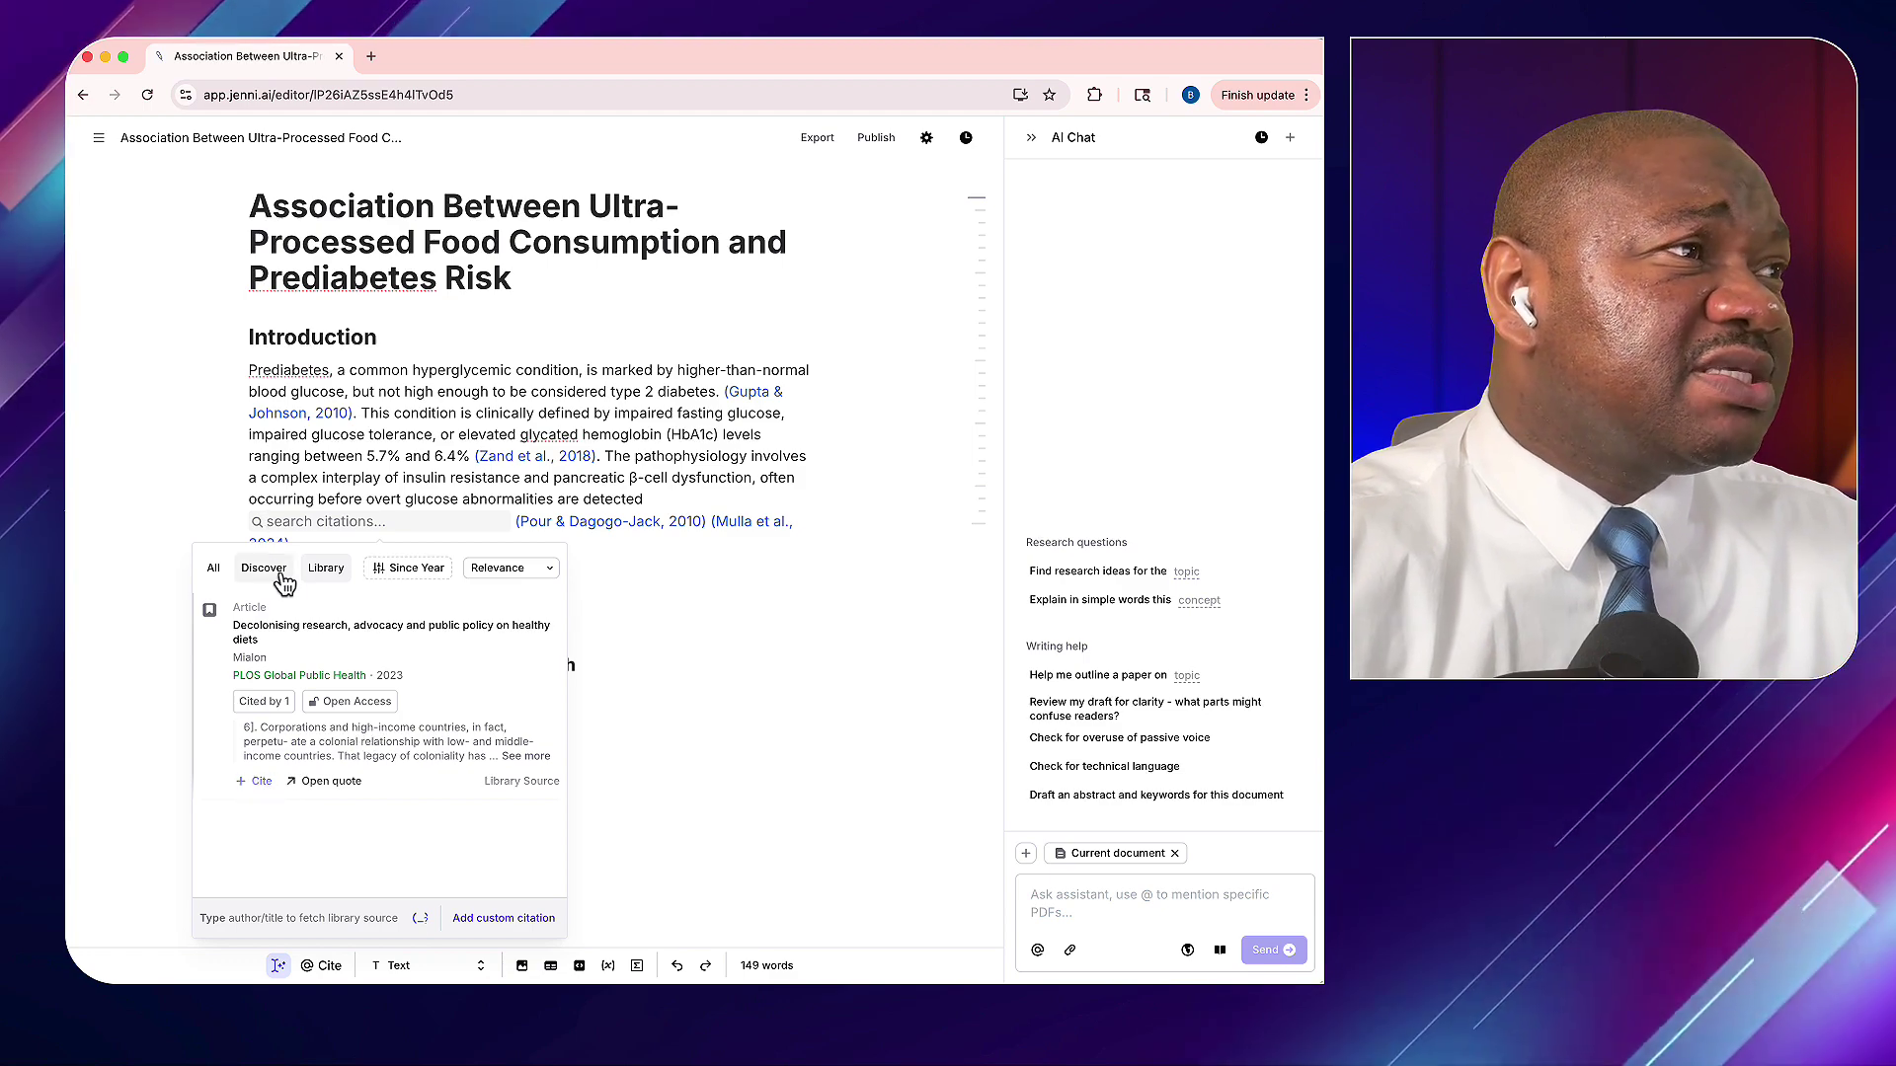
{"action": "left_click", "coordinate": [216, 570]}
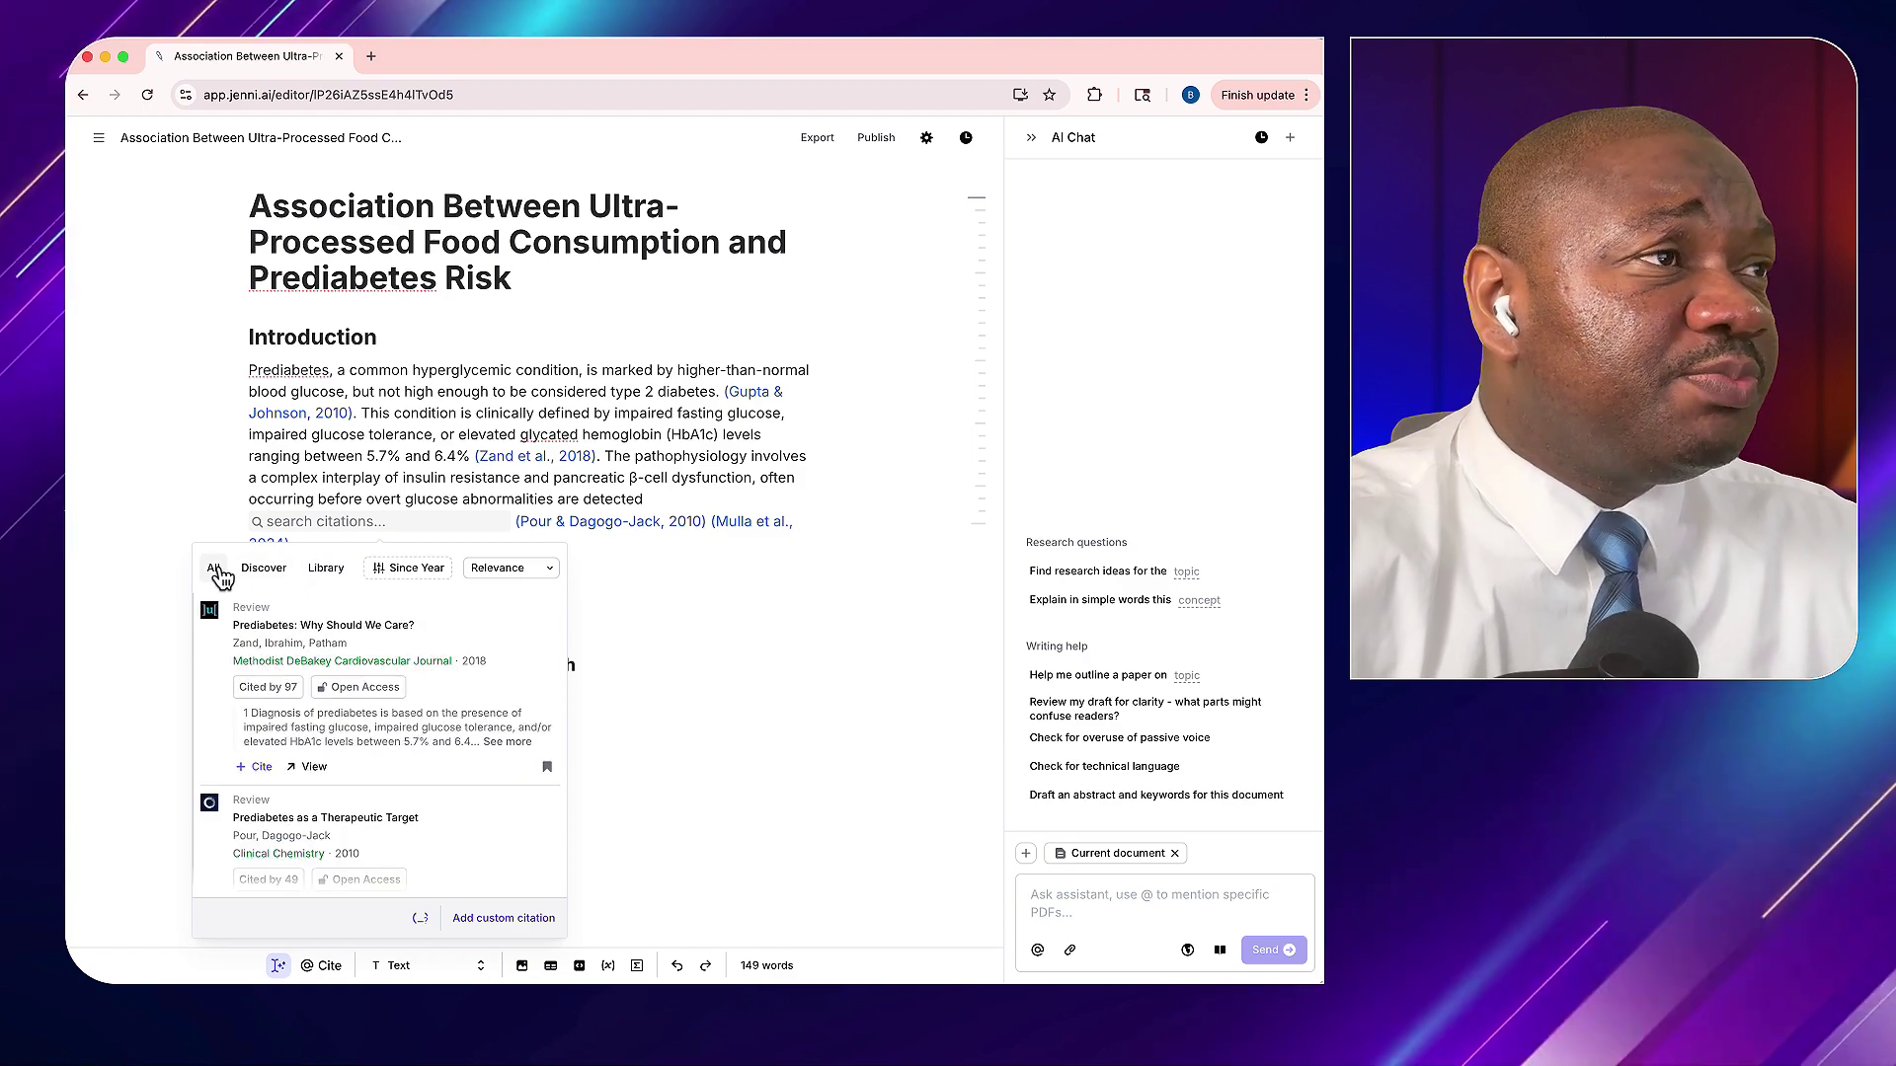